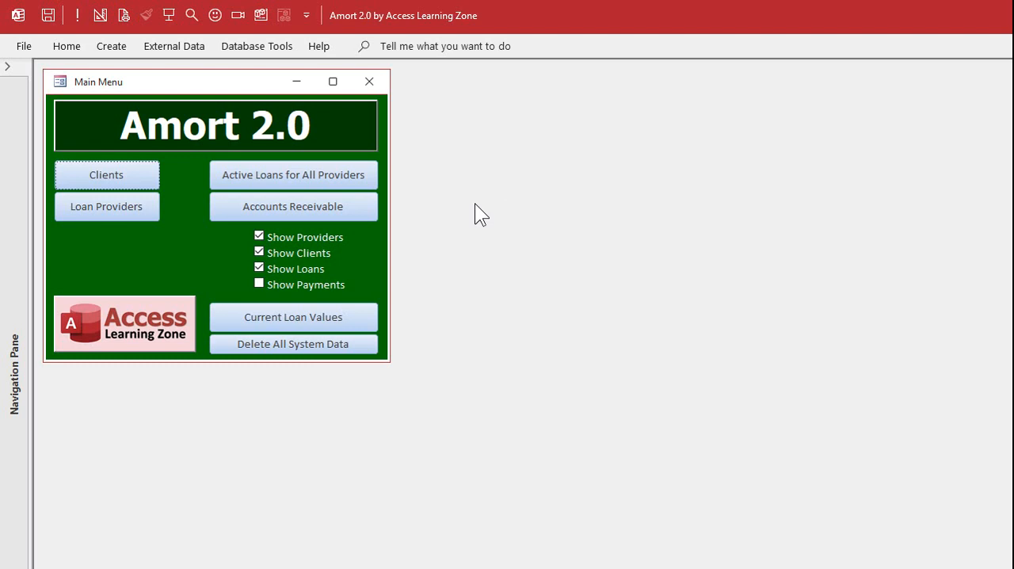
Open the existing client's record from the client list, mark the client as inactive and close the record
{"action": "left_click", "coordinate": [117, 178]}
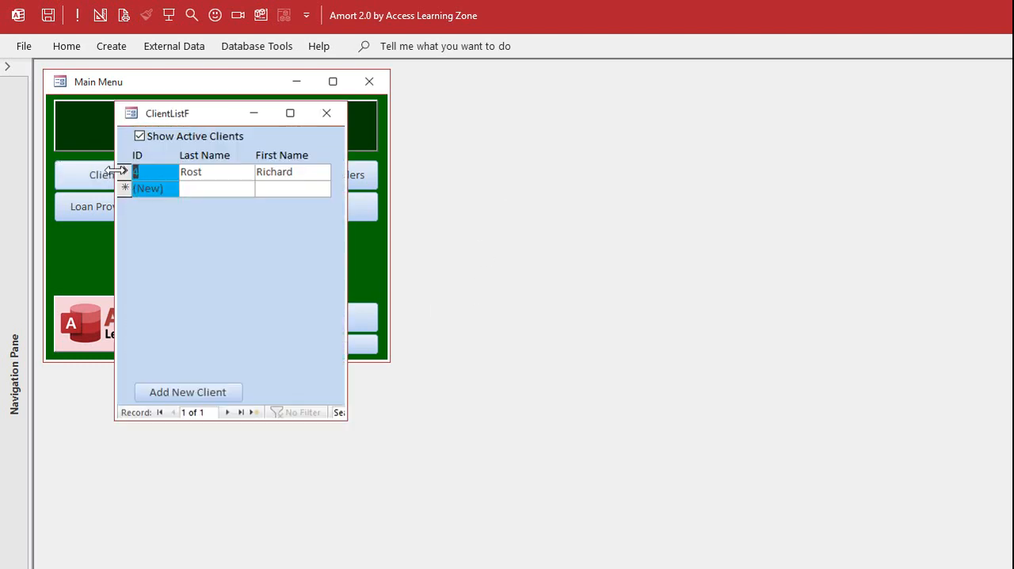
{"action": "double_click", "coordinate": [168, 164]}
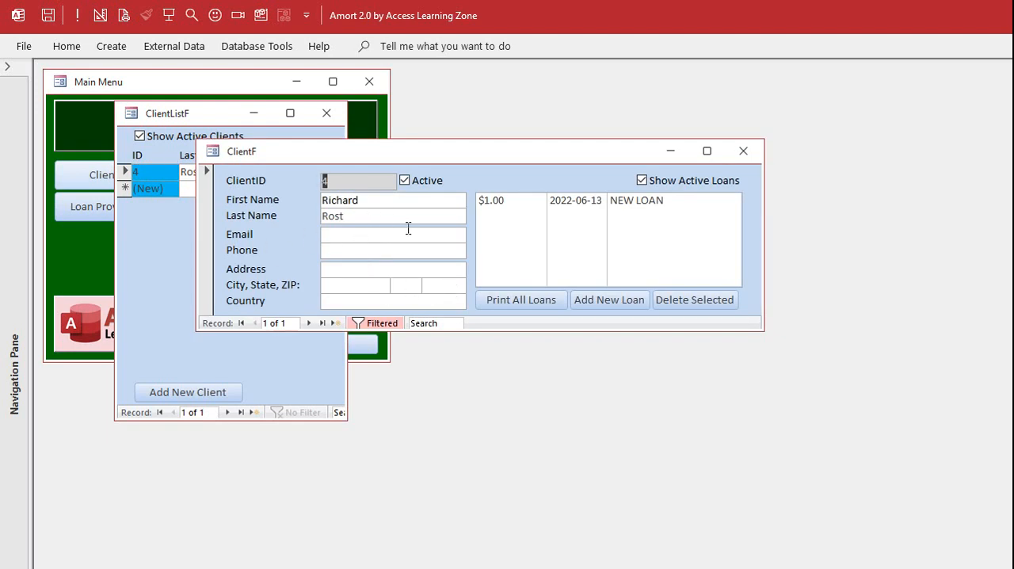
{"action": "left_click", "coordinate": [403, 180]}
{"action": "left_click", "coordinate": [743, 151]}
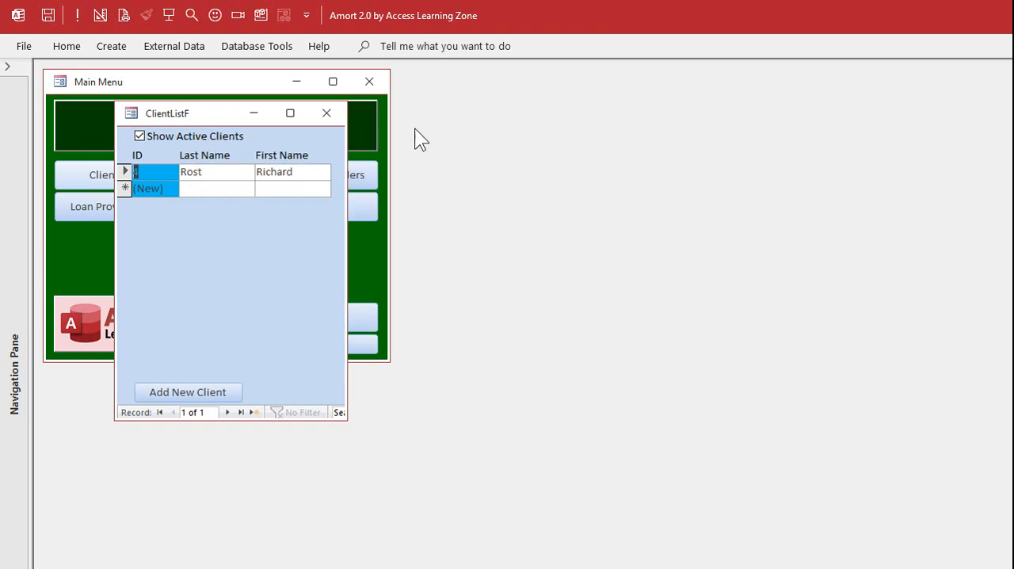
Reopen the client list and change its active-clients filter to show only inactive clients
{"action": "left_click", "coordinate": [326, 113]}
{"action": "left_click", "coordinate": [112, 175]}
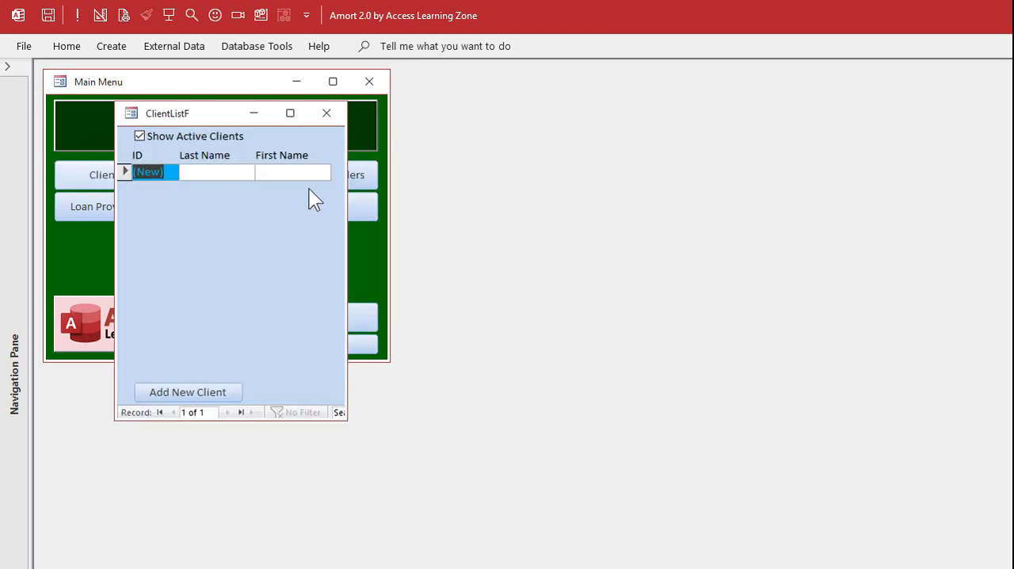
{"action": "left_click", "coordinate": [139, 135]}
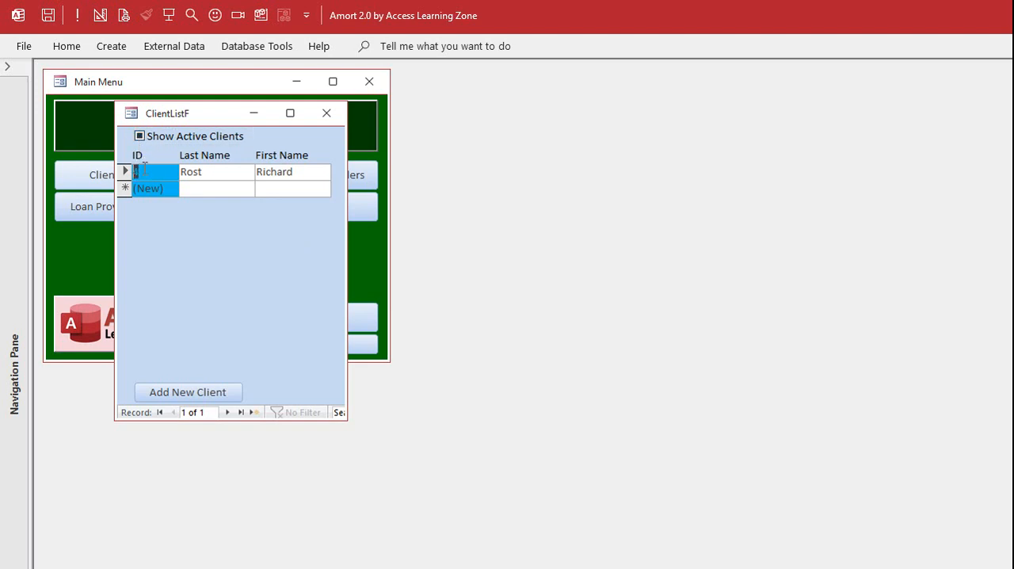
{"action": "left_click", "coordinate": [138, 139]}
{"action": "left_click", "coordinate": [139, 137]}
Open the listed client's record and mark the client as active again
{"action": "double_click", "coordinate": [146, 171]}
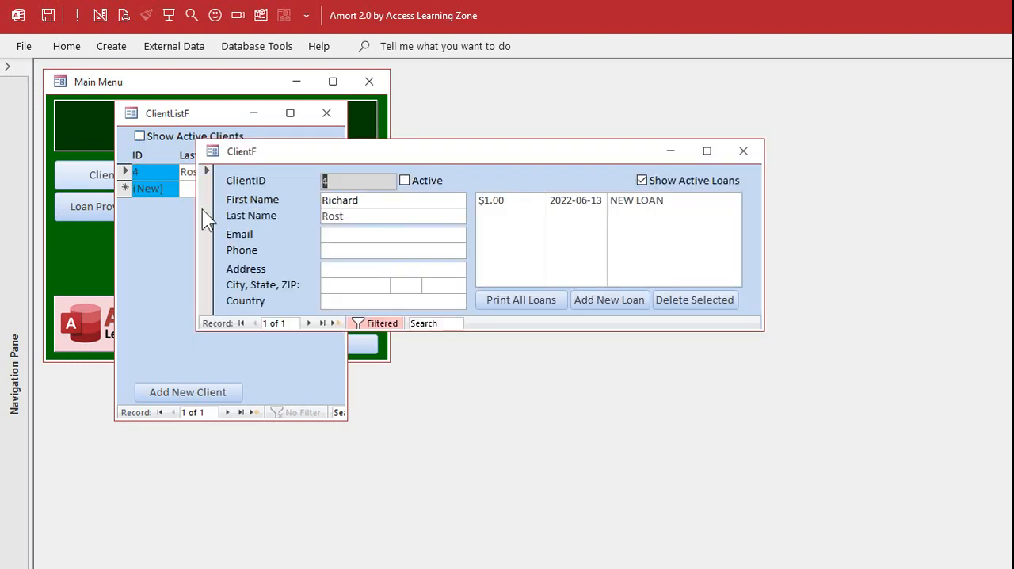
{"action": "left_click", "coordinate": [420, 183]}
Delete the client's $1.00 NEW LOAN together with its schedule and payments
{"action": "left_click", "coordinate": [584, 205]}
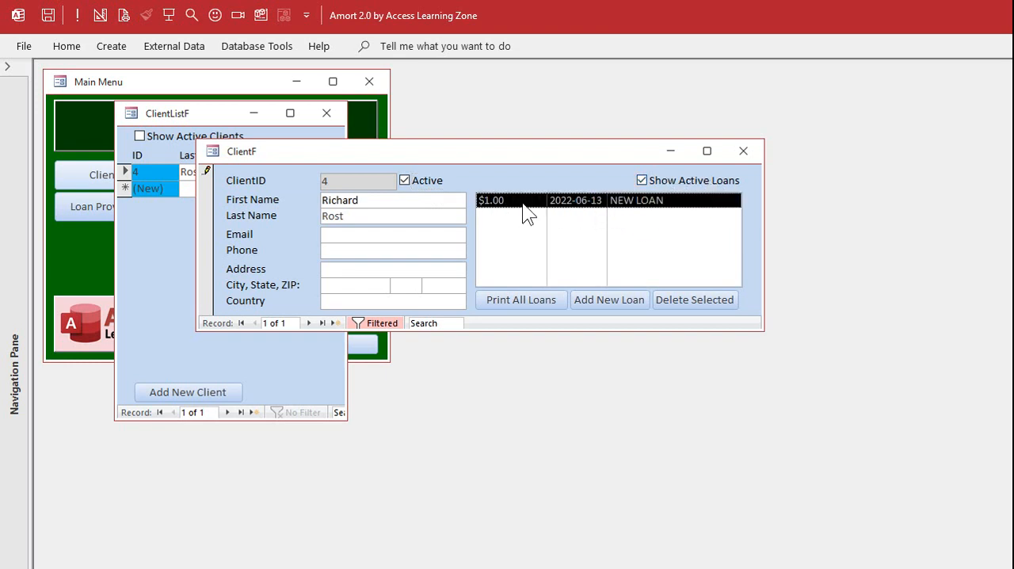
{"action": "left_click", "coordinate": [696, 301]}
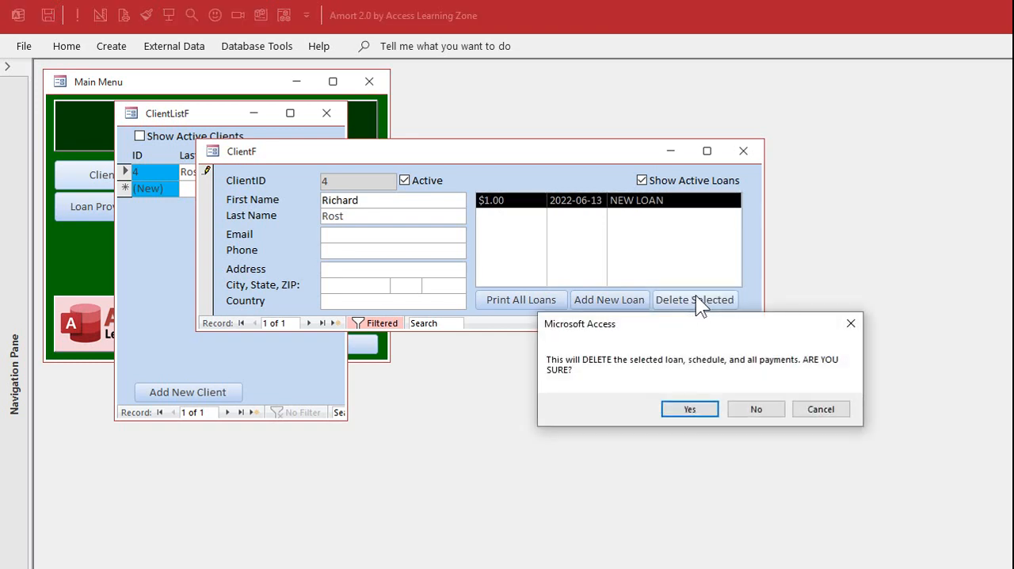
{"action": "left_click", "coordinate": [701, 410]}
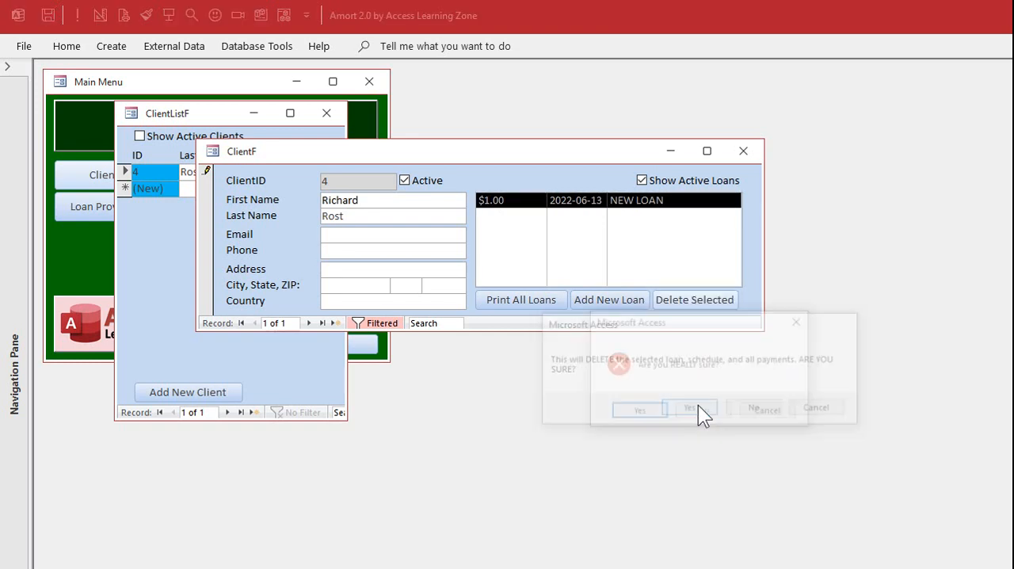
{"action": "left_click", "coordinate": [638, 412]}
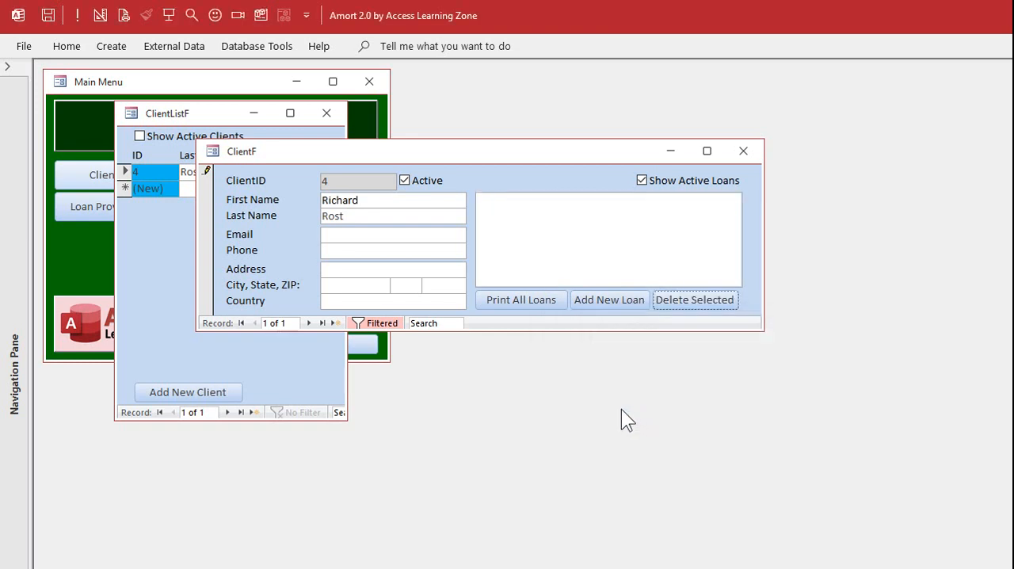
Add a new loan for the client with provider ABC Loans and the description "House Loan"
{"action": "left_click", "coordinate": [612, 300]}
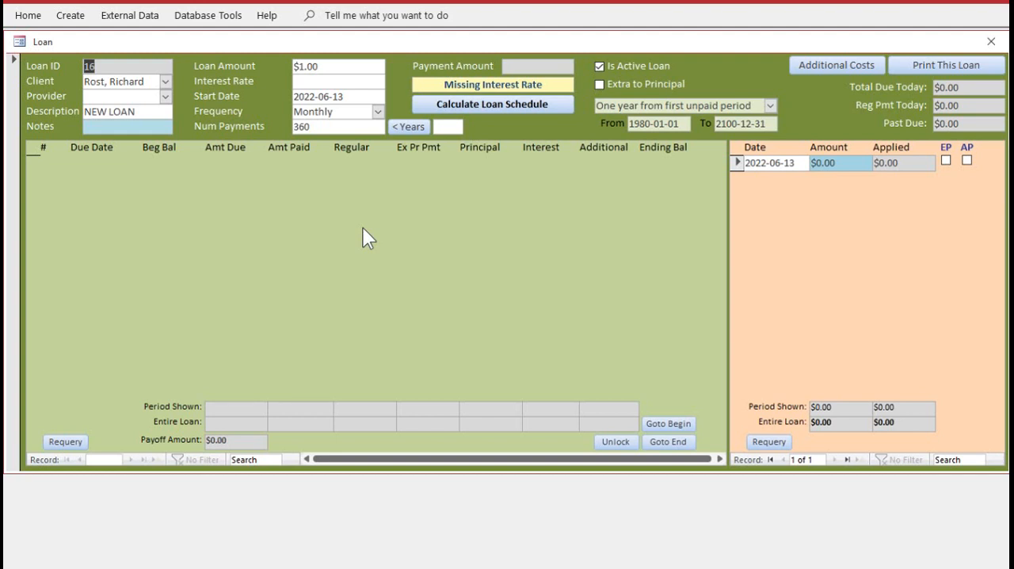
{"action": "left_click", "coordinate": [165, 95]}
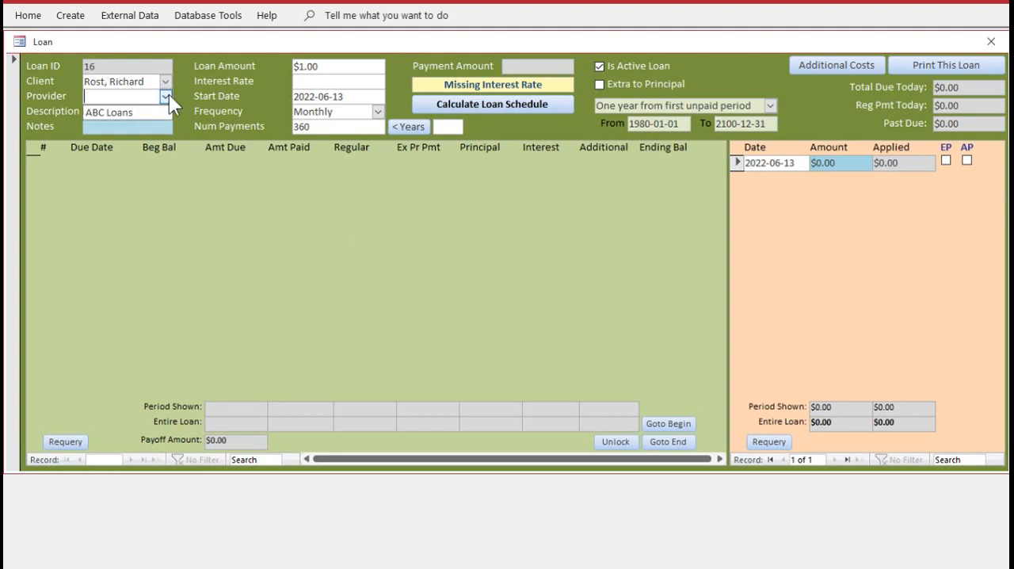
{"action": "left_click", "coordinate": [119, 110]}
{"action": "left_click_drag", "start_coordinate": [149, 111], "coordinate": [80, 107]}
{"action": "type", "text": "House Loan"}
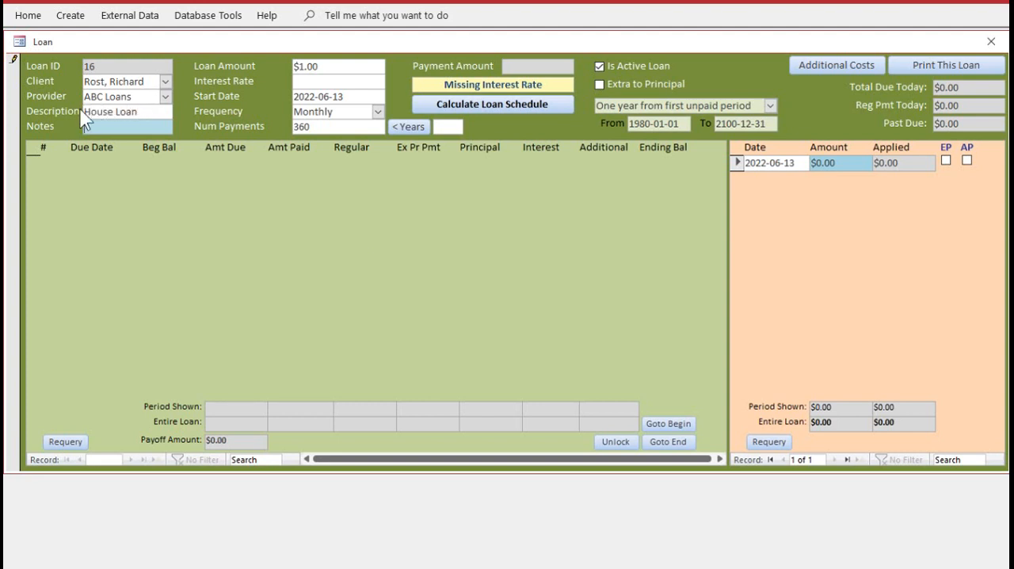
Enter "Address..." in the loan's notes using the enlarged text editor
{"action": "double_click", "coordinate": [116, 126]}
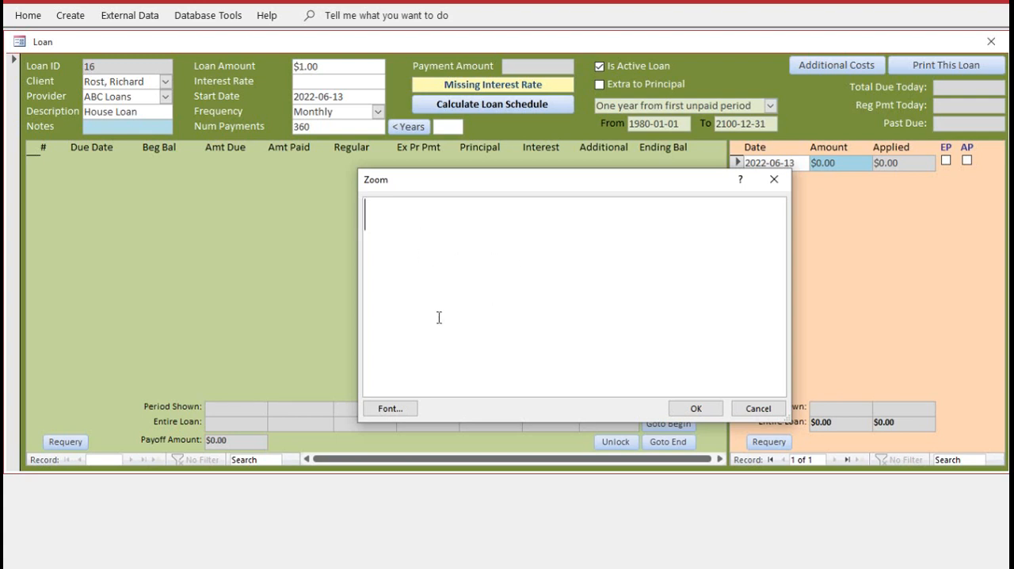
{"action": "type", "text": "Address..."}
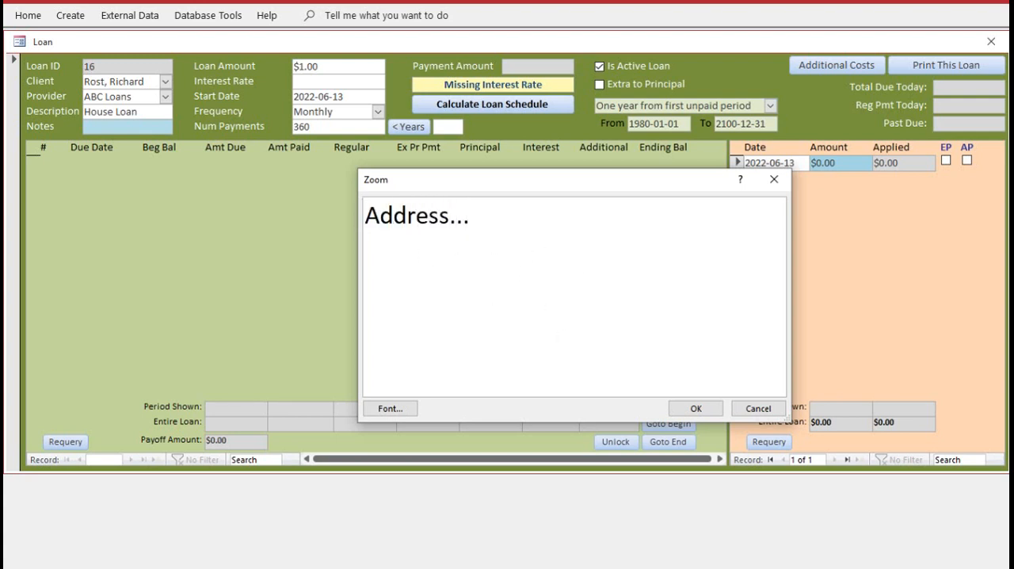
{"action": "left_click", "coordinate": [705, 407]}
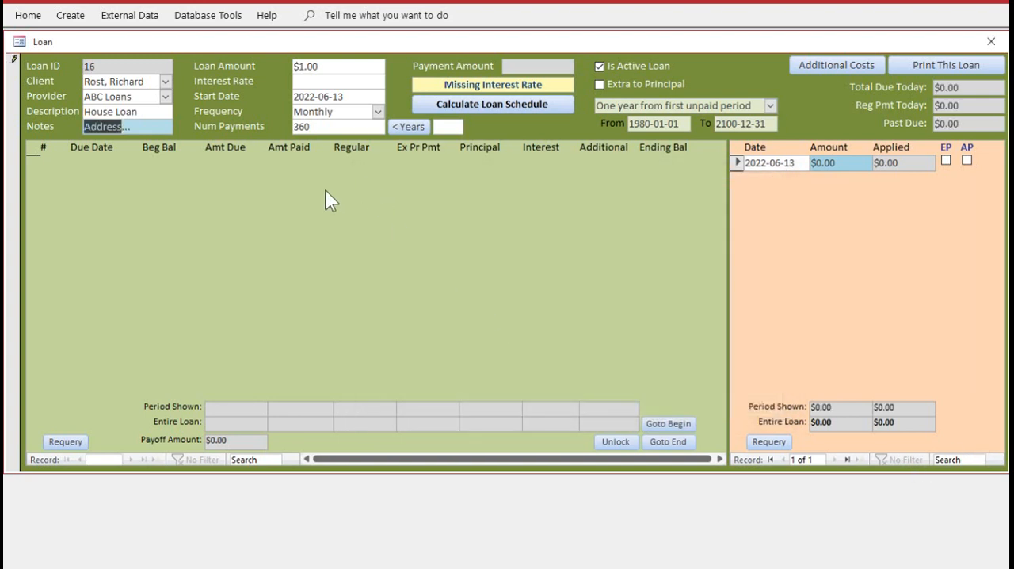
Set the loan amount to $500,000 and the interest rate to 5%
{"action": "left_click", "coordinate": [322, 66]}
{"action": "left_click_drag", "start_coordinate": [322, 67], "coordinate": [274, 67]}
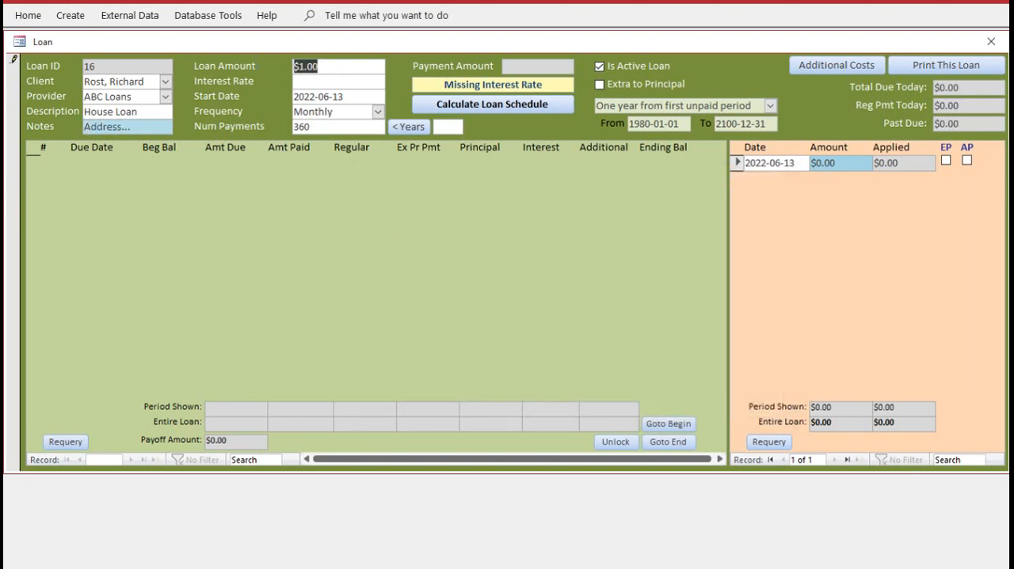
{"action": "type", "text": "500000"}
{"action": "key", "text": "Tab"}
{"action": "type", "text": ".05"}
{"action": "key", "text": "Tab"}
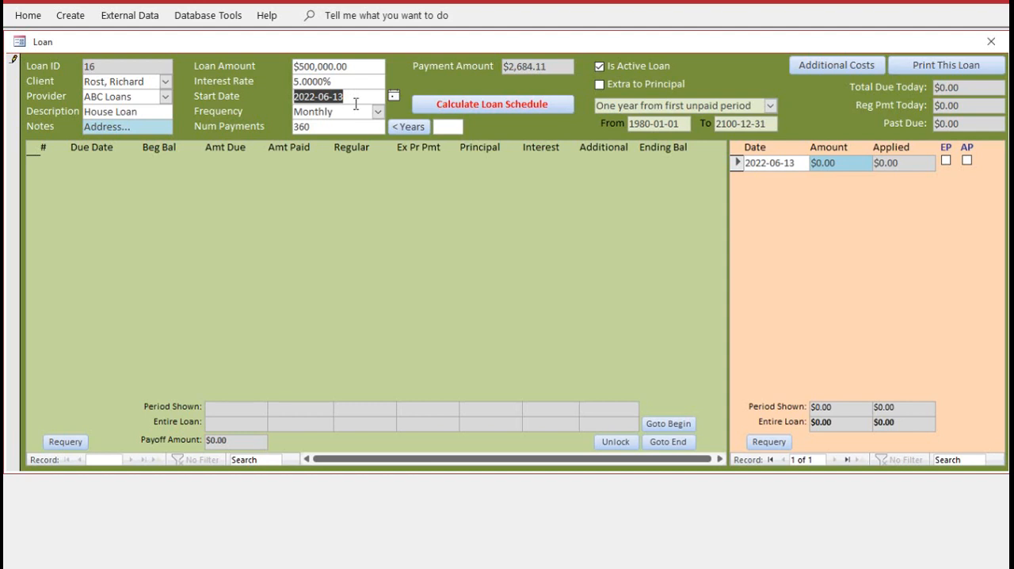
Set the loan's start date to 2022-02-01 and convert a 20-year term into the number of payments
{"action": "type", "text": "2022-02-01"}
{"action": "key", "text": "Tab"}
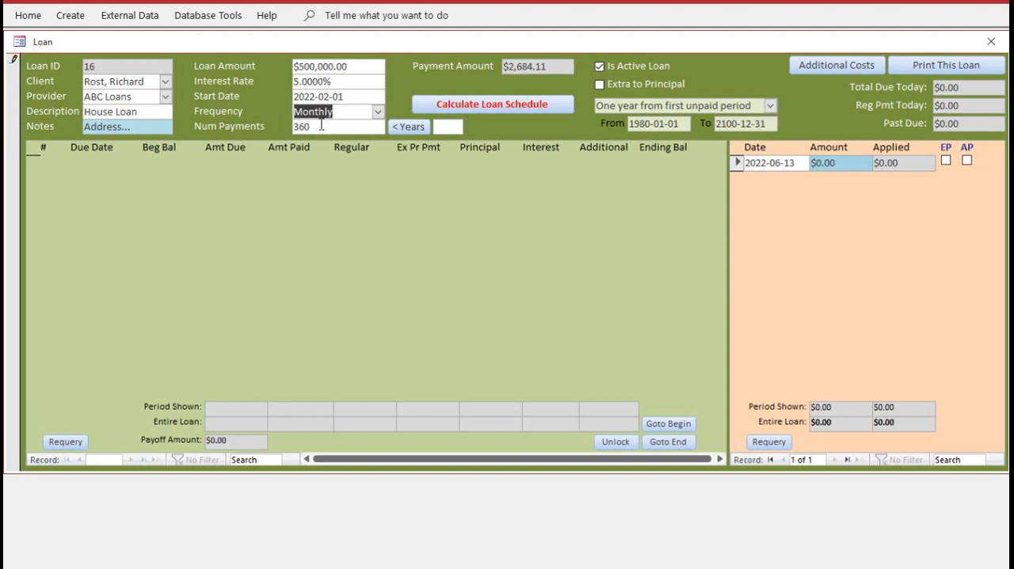
{"action": "left_click", "coordinate": [448, 127]}
{"action": "type", "text": "20"}
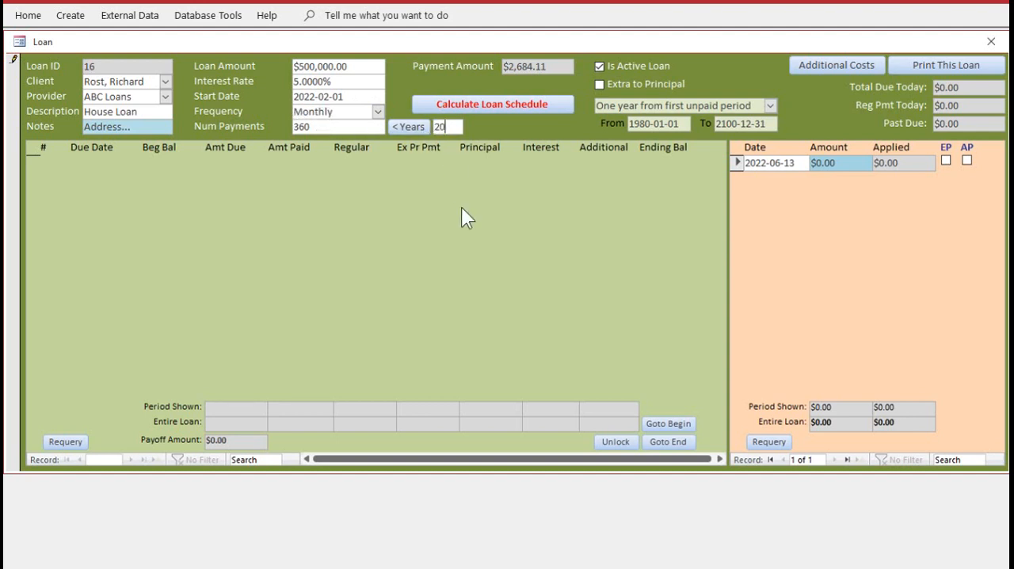
{"action": "left_click", "coordinate": [411, 126]}
Set the period shown for the loan to "Entire life of loan (default)"
{"action": "left_click", "coordinate": [626, 87]}
{"action": "left_click", "coordinate": [770, 102]}
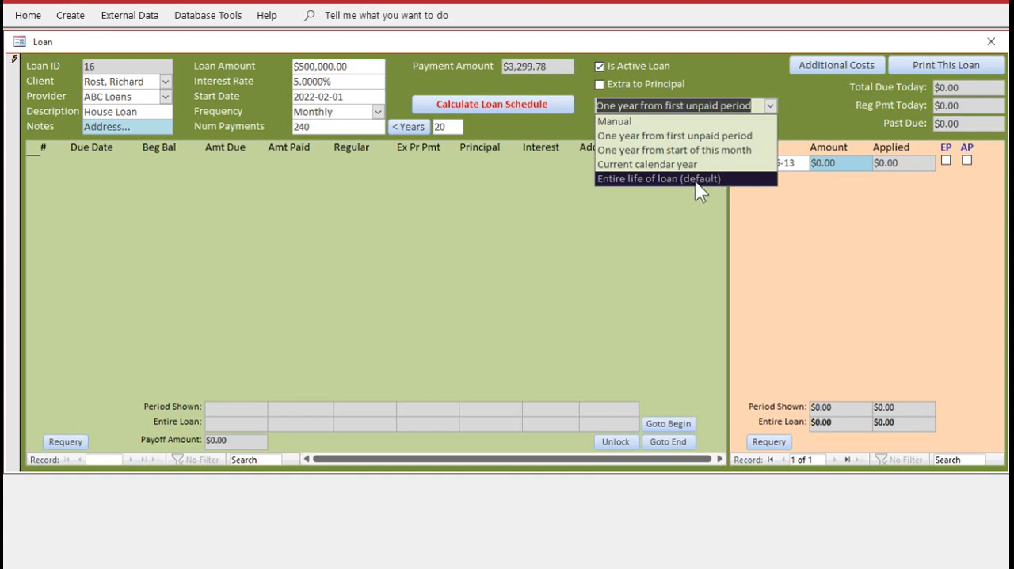
{"action": "left_click", "coordinate": [753, 82]}
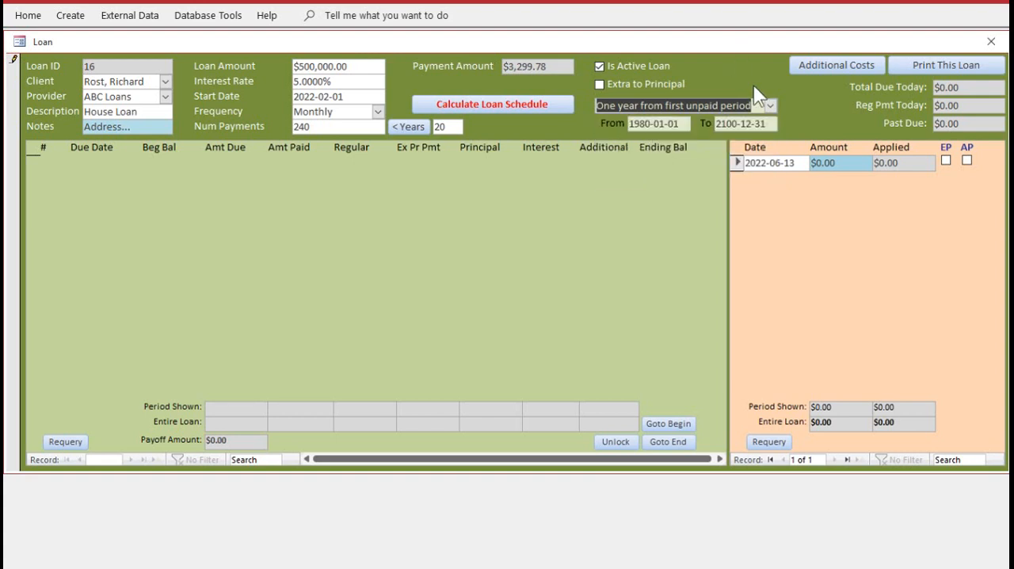
{"action": "left_click", "coordinate": [768, 106]}
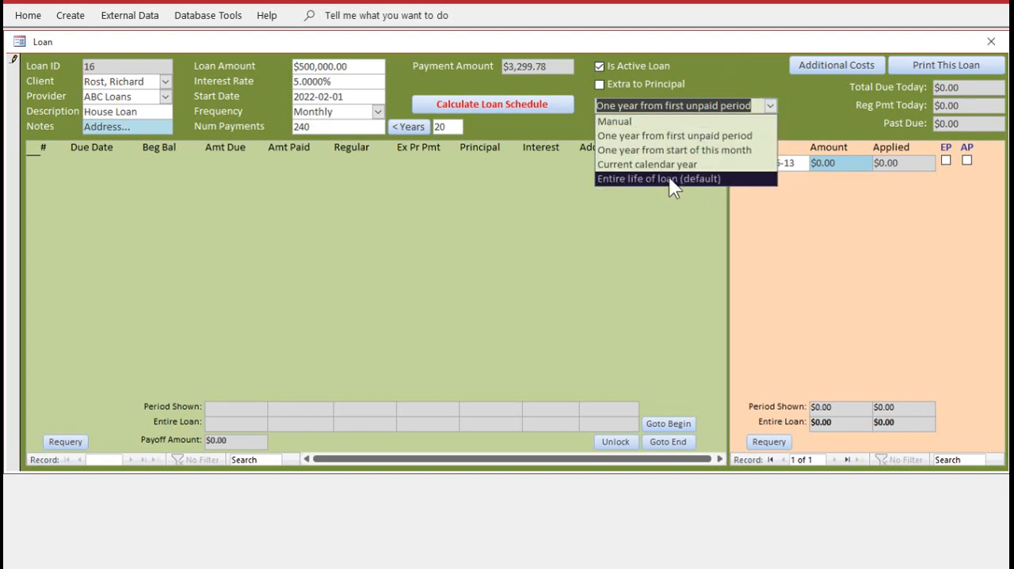
{"action": "left_click", "coordinate": [761, 88]}
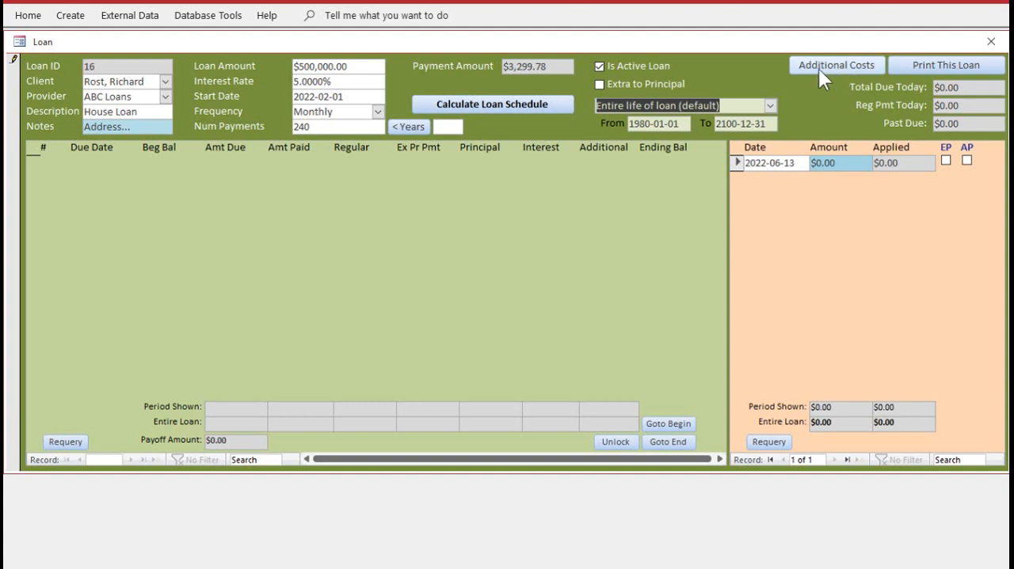
Calculate the loan schedule and inspect the overdue payment rows in the grid
{"action": "left_click", "coordinate": [479, 103]}
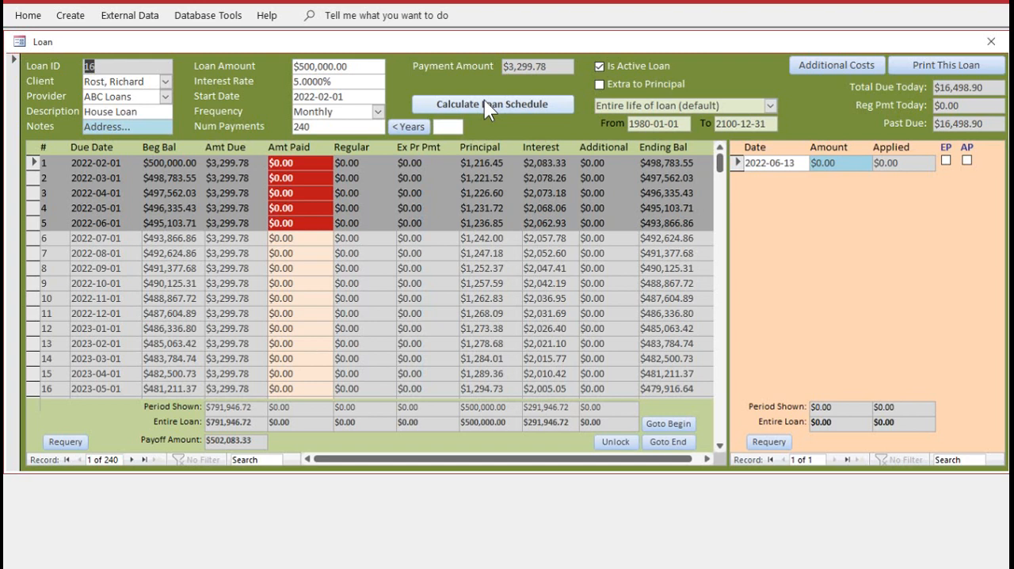
{"action": "left_click", "coordinate": [31, 178]}
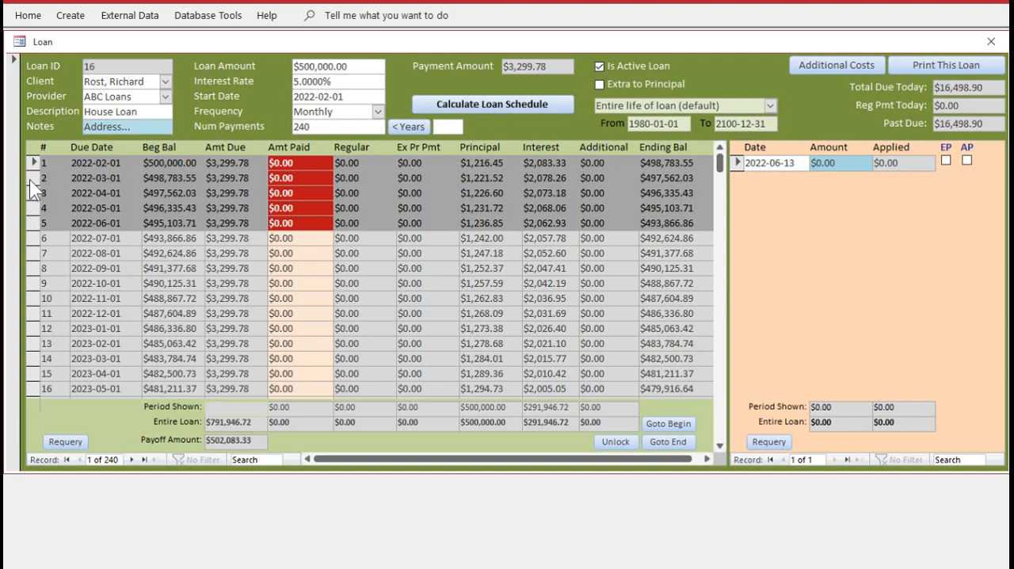
{"action": "left_click", "coordinate": [35, 192]}
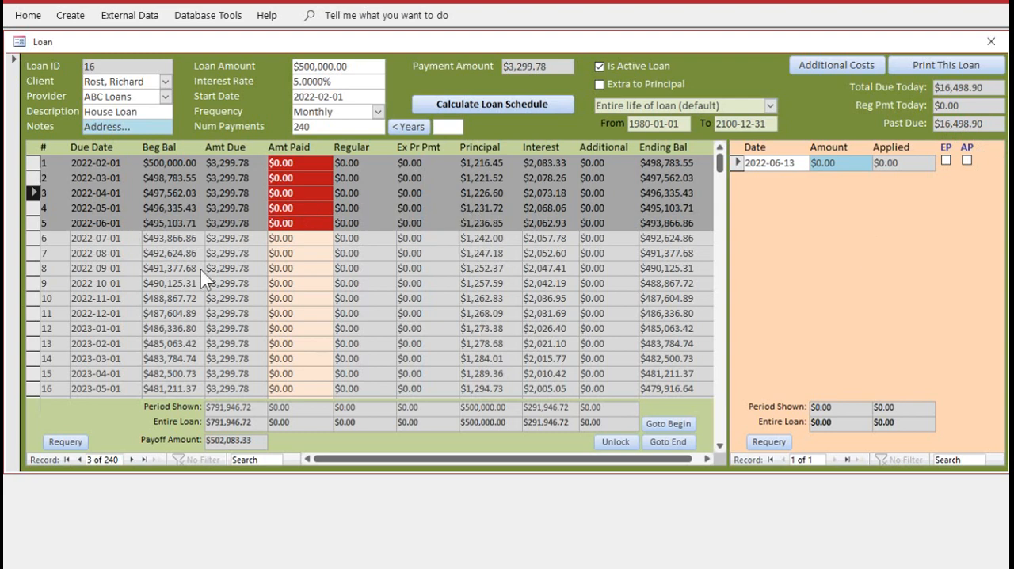
{"action": "left_click", "coordinate": [517, 269]}
{"action": "left_click", "coordinate": [435, 193]}
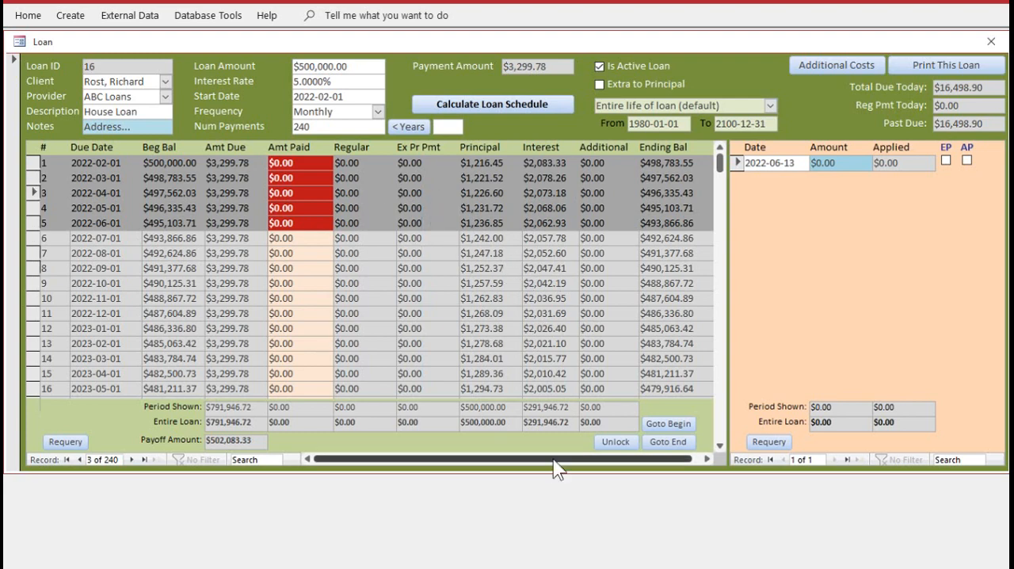
Unlock the schedule grid for manual adjustments, confirming both warnings, and lock it again
{"action": "left_click", "coordinate": [616, 442]}
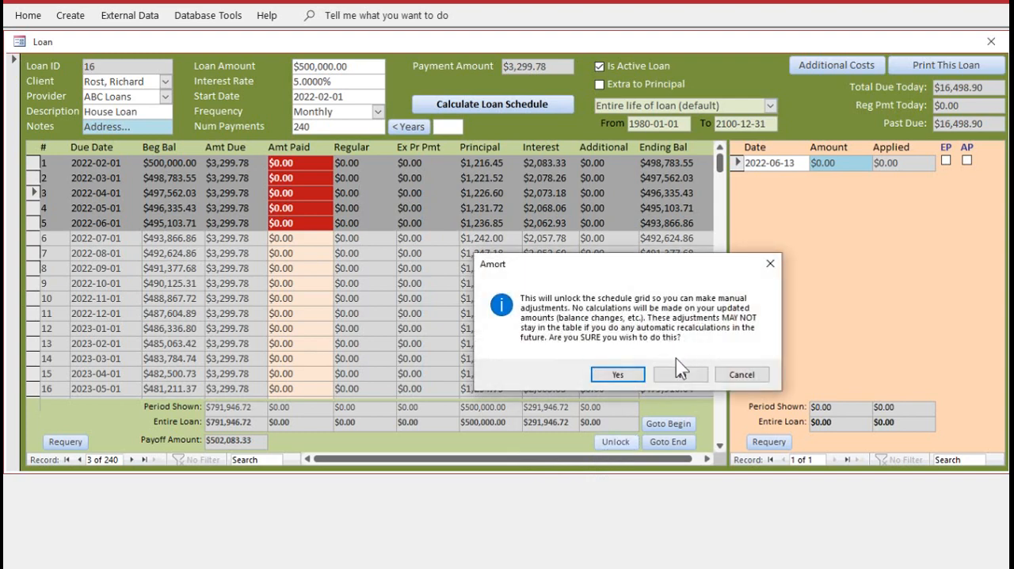
{"action": "left_click", "coordinate": [616, 373]}
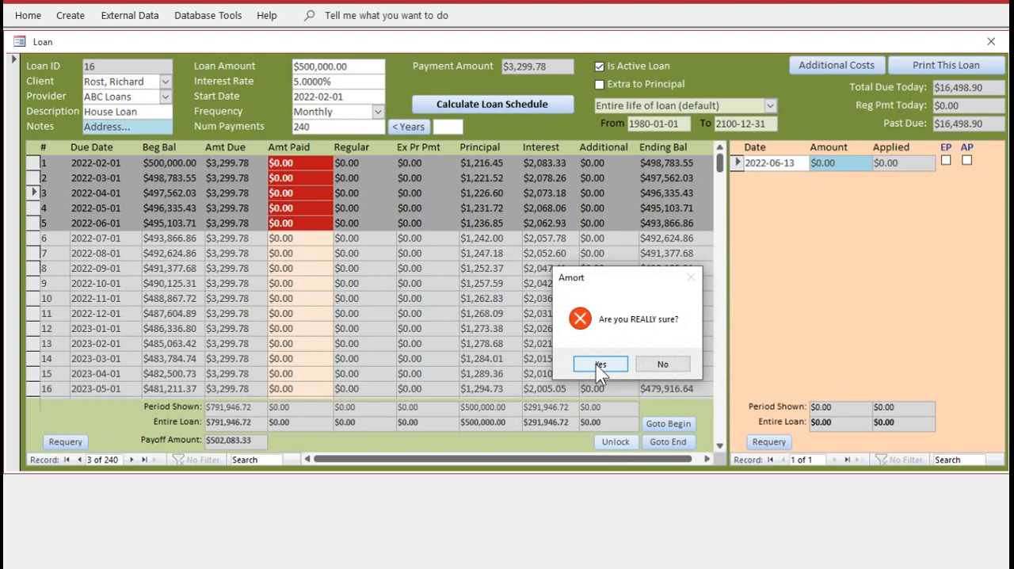
{"action": "left_click", "coordinate": [599, 366]}
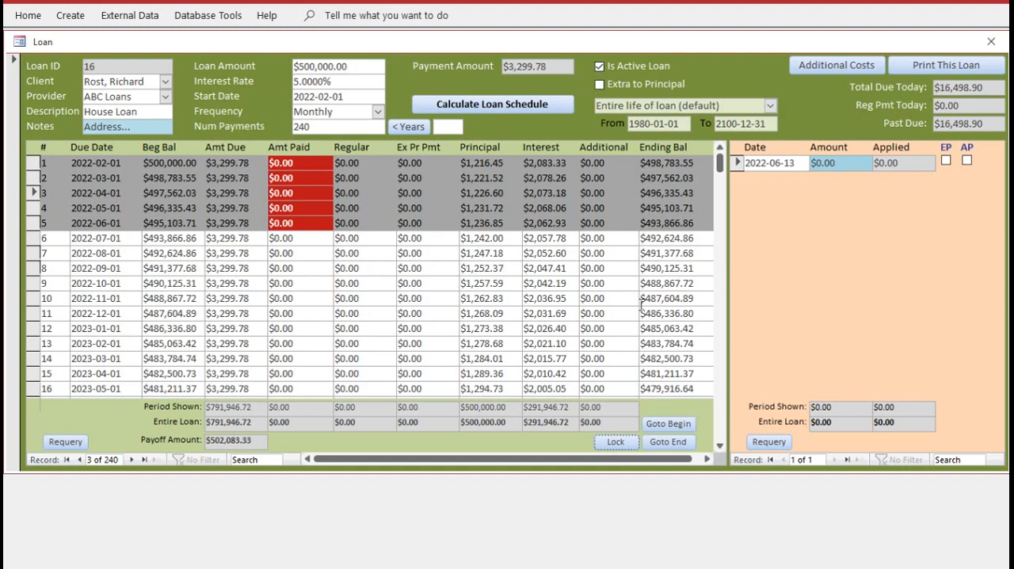
{"action": "left_click", "coordinate": [615, 441]}
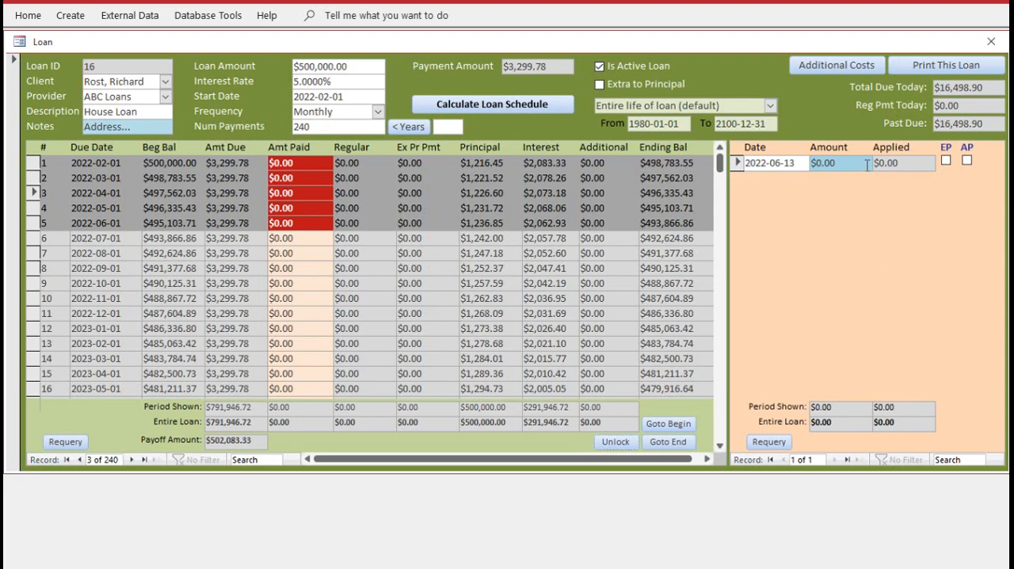
Enter a payment of $16,498.90 dated 2022-06-13 and apply it to the loan schedule
{"action": "left_click_drag", "start_coordinate": [852, 163], "coordinate": [771, 161]}
{"action": "type", "text": "$16,498.90"}
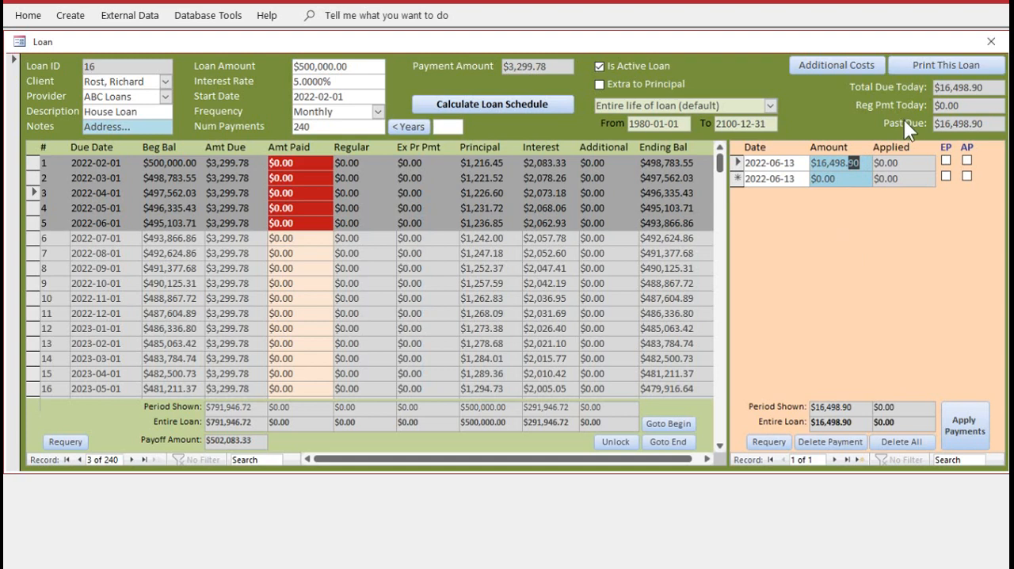
{"action": "left_click", "coordinate": [965, 431]}
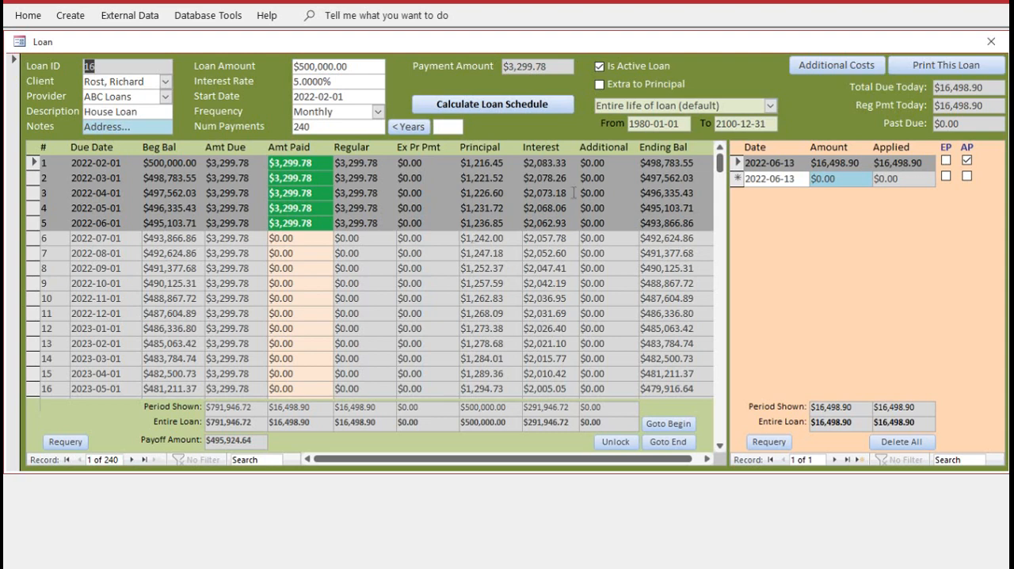
Remove the $16,498.90 payment by marking it not applied and deleting it, and recalculate the loan schedule
{"action": "left_click", "coordinate": [614, 160]}
{"action": "left_click", "coordinate": [966, 160]}
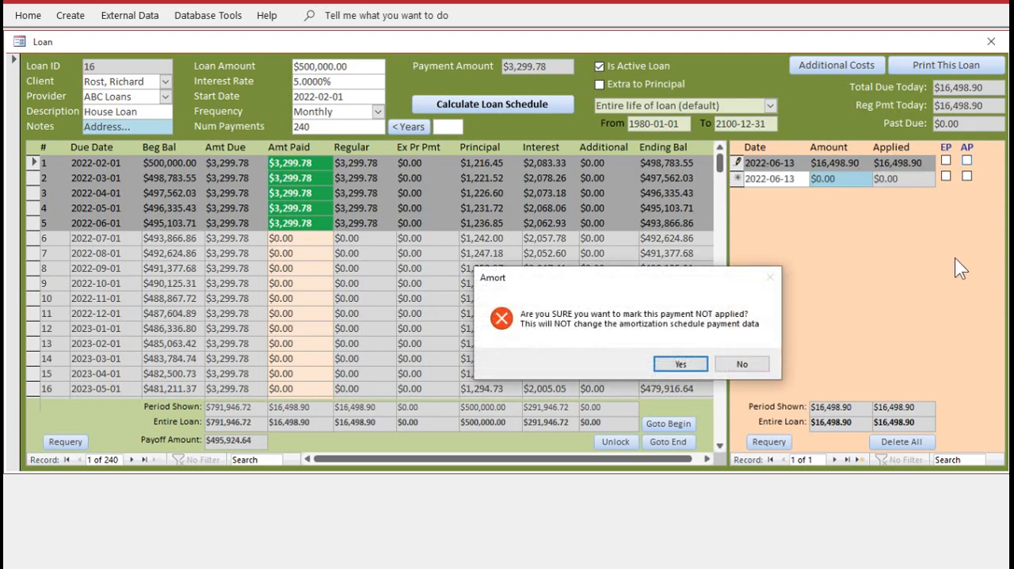
{"action": "left_click", "coordinate": [686, 365]}
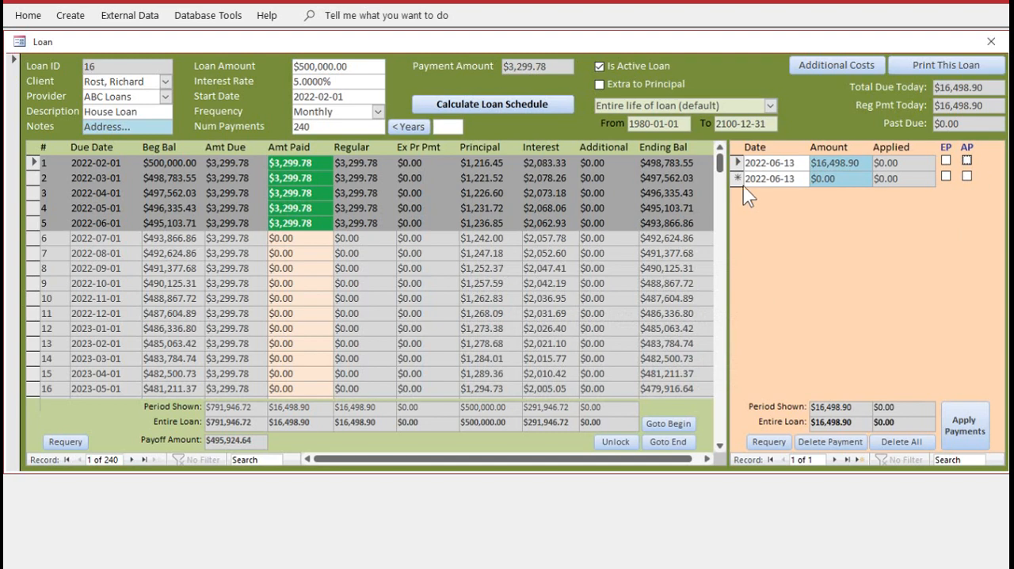
{"action": "left_click", "coordinate": [841, 441]}
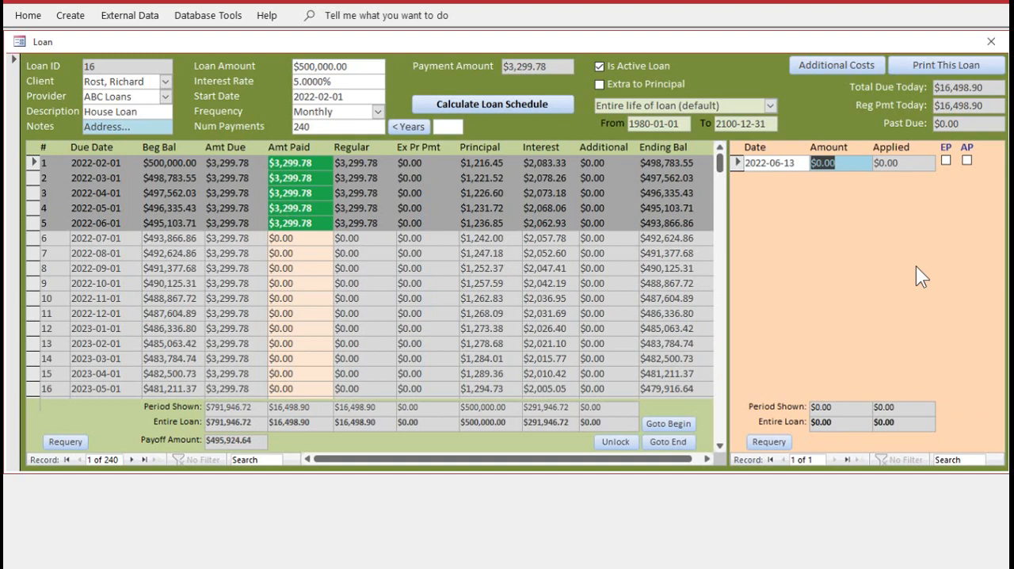
{"action": "left_click", "coordinate": [521, 102]}
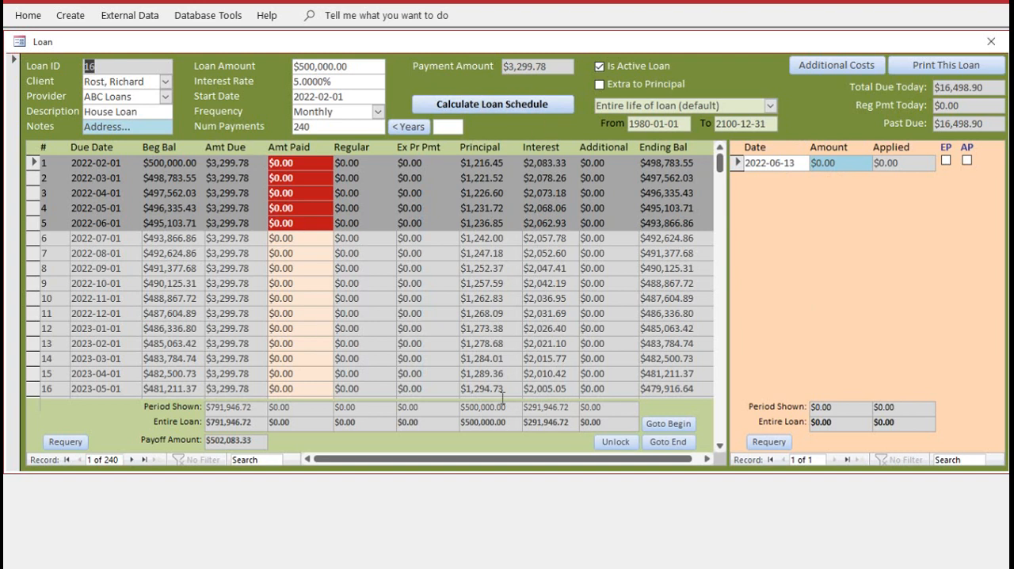
Enter a payment of $3,299.78 dated 2022-06-13 and apply it to the loan schedule
{"action": "left_click_drag", "start_coordinate": [854, 165], "coordinate": [772, 164]}
{"action": "type", "text": "3,299.7"}
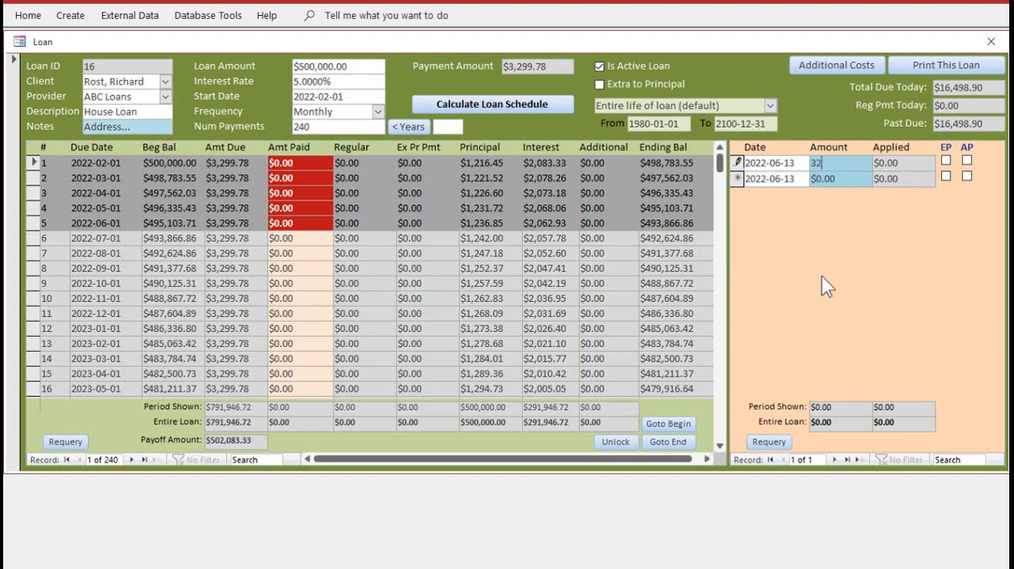
{"action": "type", "text": "8"}
{"action": "key", "text": "Return"}
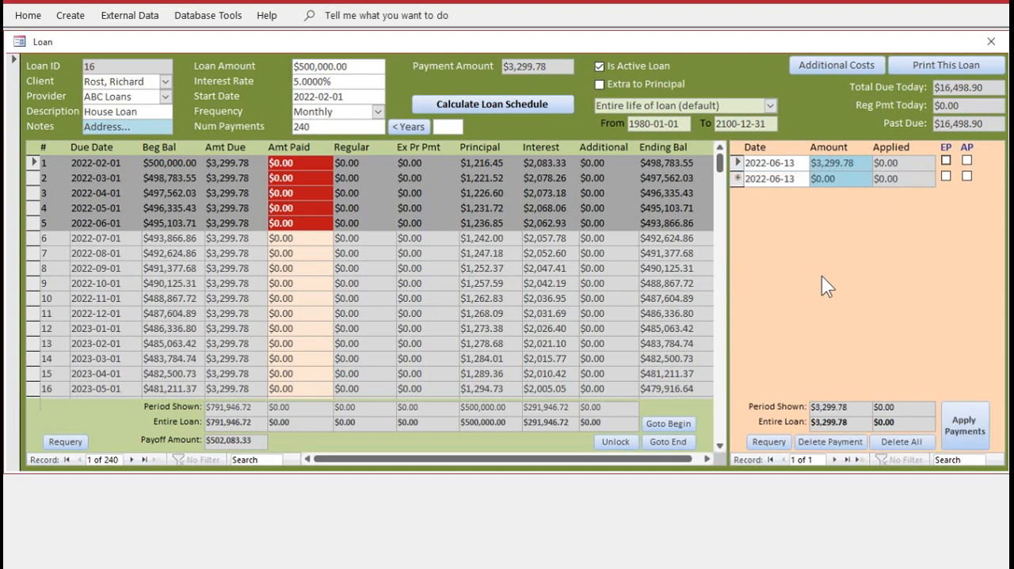
{"action": "left_click", "coordinate": [968, 421]}
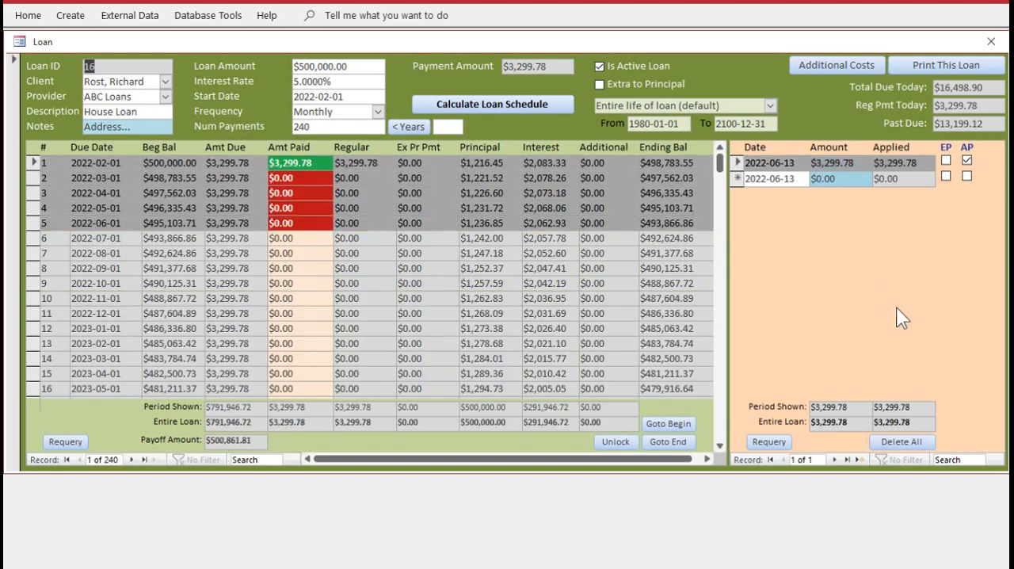
Add a second payment of $4,000.00 dated 2022-06-13 and apply it to the loan schedule
{"action": "left_click", "coordinate": [835, 178]}
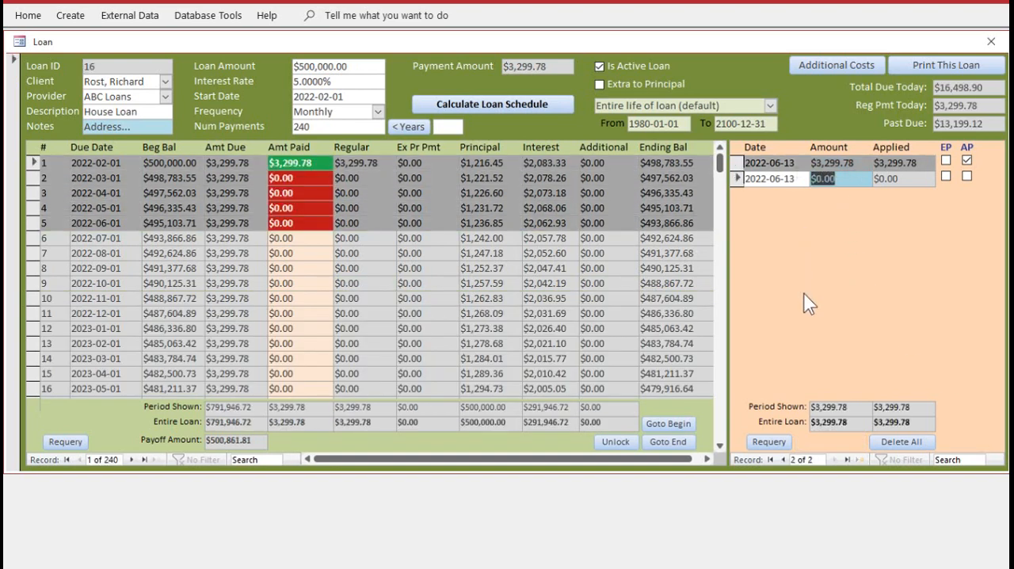
{"action": "type", "text": "4000"}
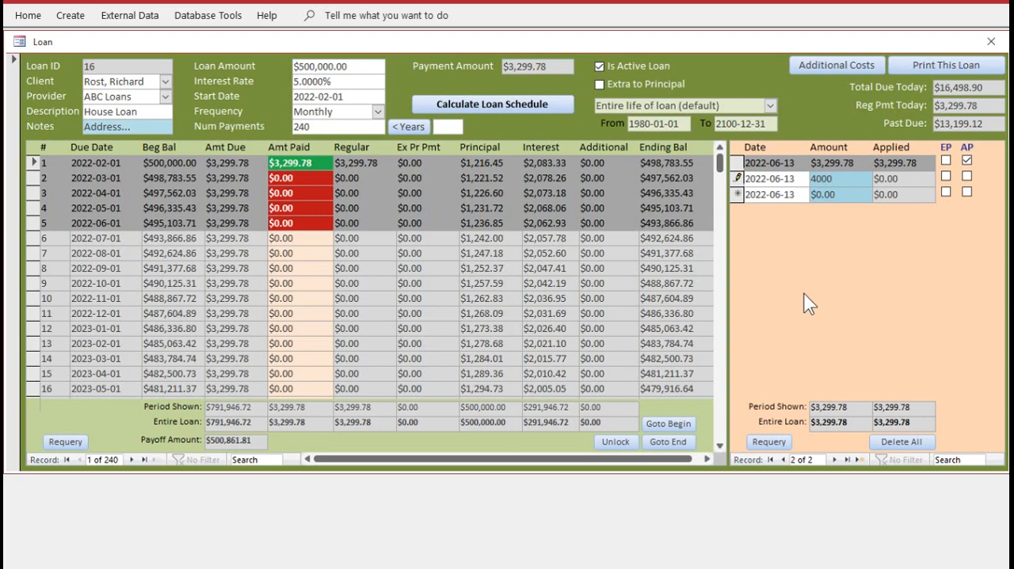
{"action": "key", "text": "Return"}
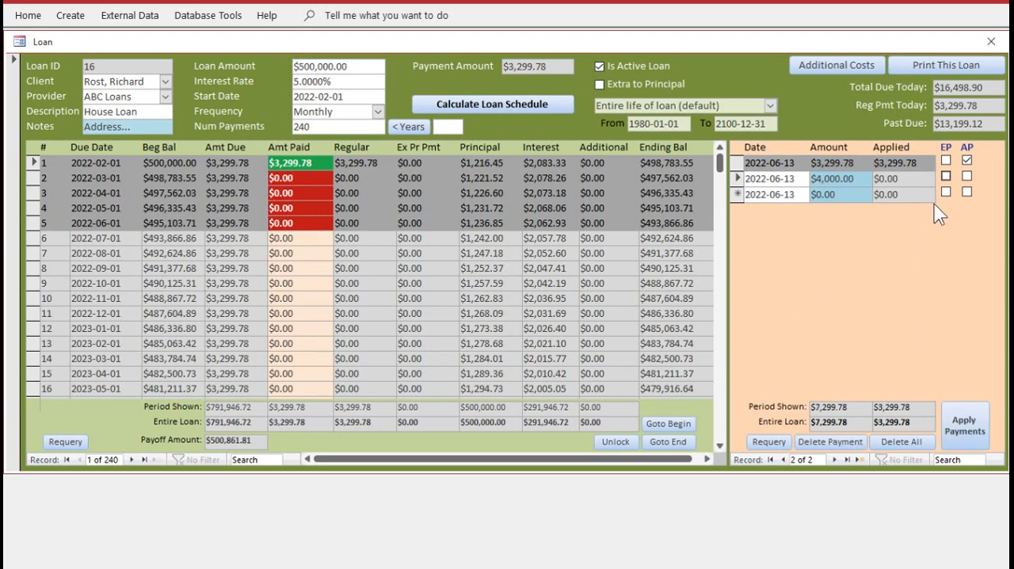
{"action": "left_click", "coordinate": [960, 424]}
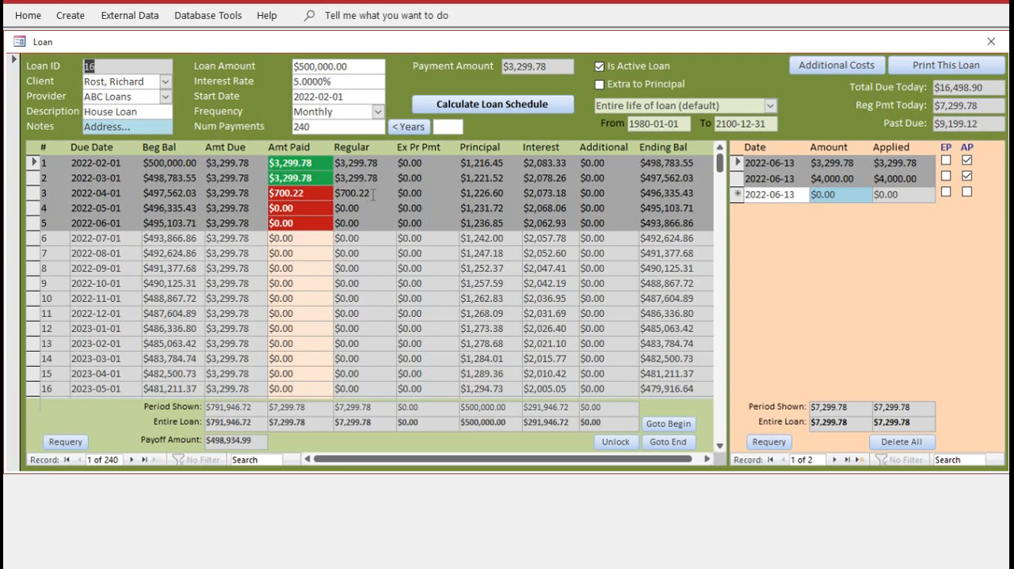
Fill the new payment row with the remaining past-due amount of $9,199.12 and apply it to the schedule
{"action": "left_click", "coordinate": [852, 195]}
{"action": "double_click", "coordinate": [852, 195]}
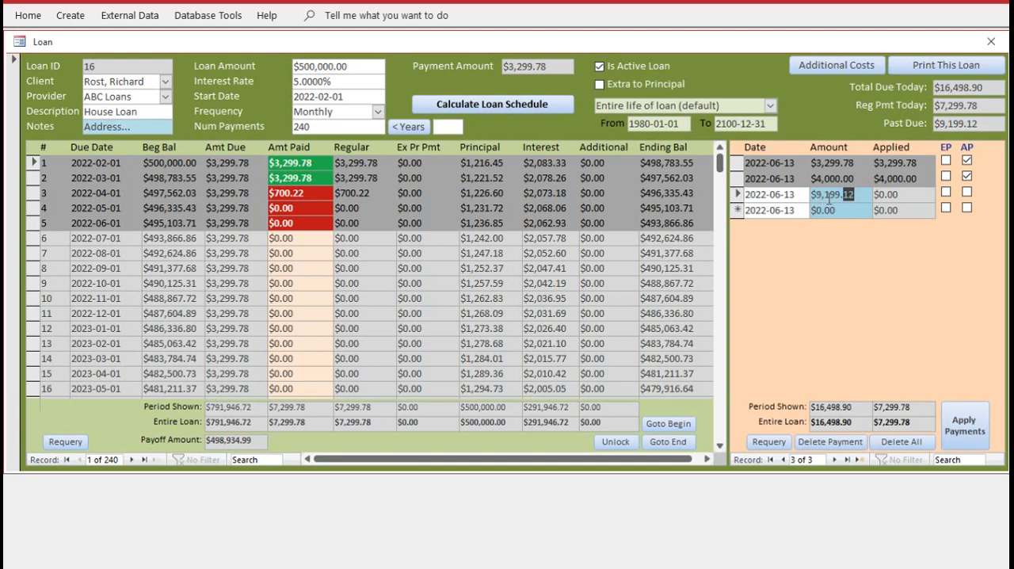
{"action": "left_click", "coordinate": [963, 426]}
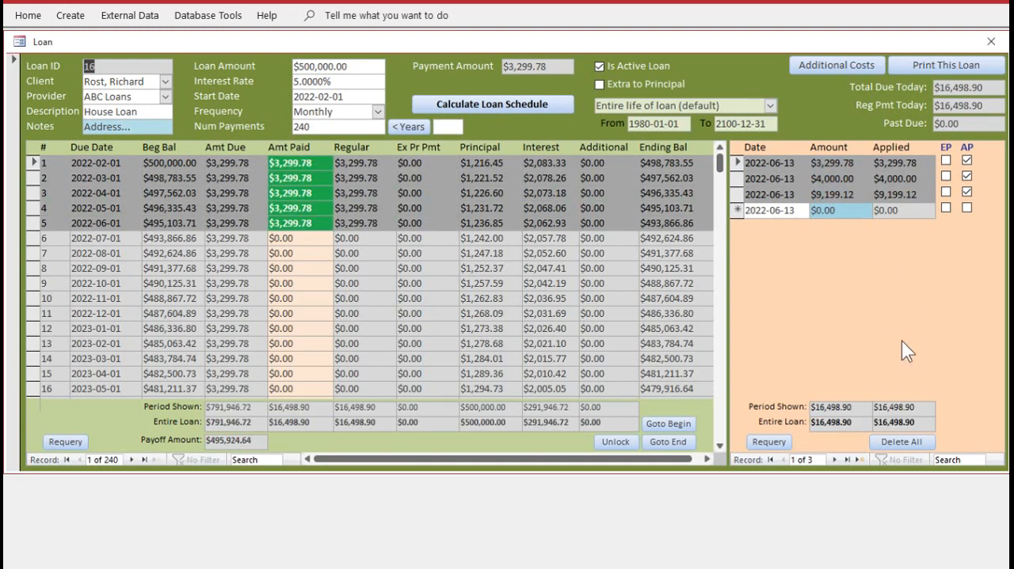
Enter three more payments of $3,000.00, $2,000.00 and $1,500.00 and apply them together to the schedule
{"action": "left_click", "coordinate": [852, 210]}
{"action": "left_click_drag", "start_coordinate": [853, 211], "coordinate": [795, 212]}
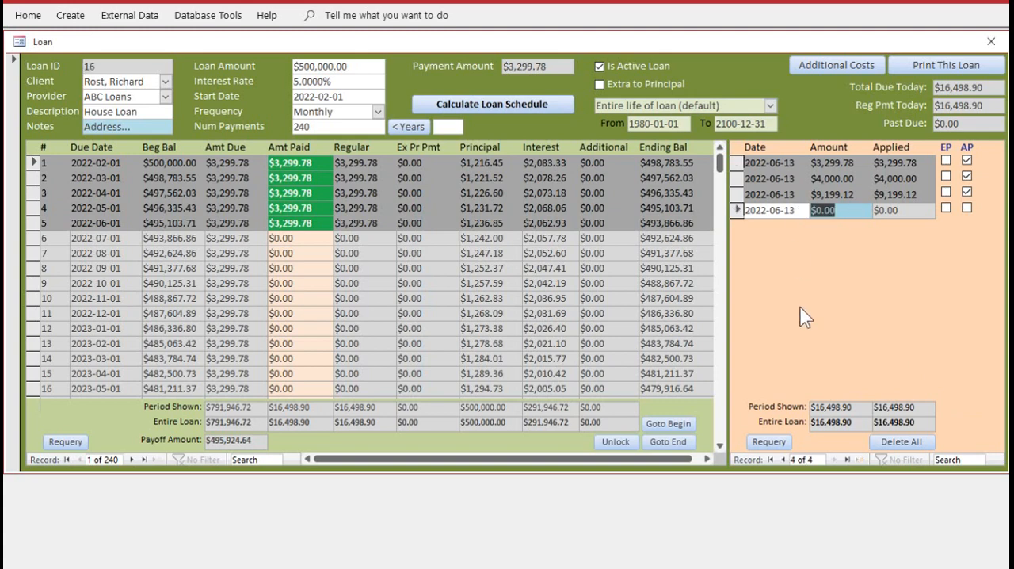
{"action": "type", "text": "3000"}
{"action": "key", "text": "Return"}
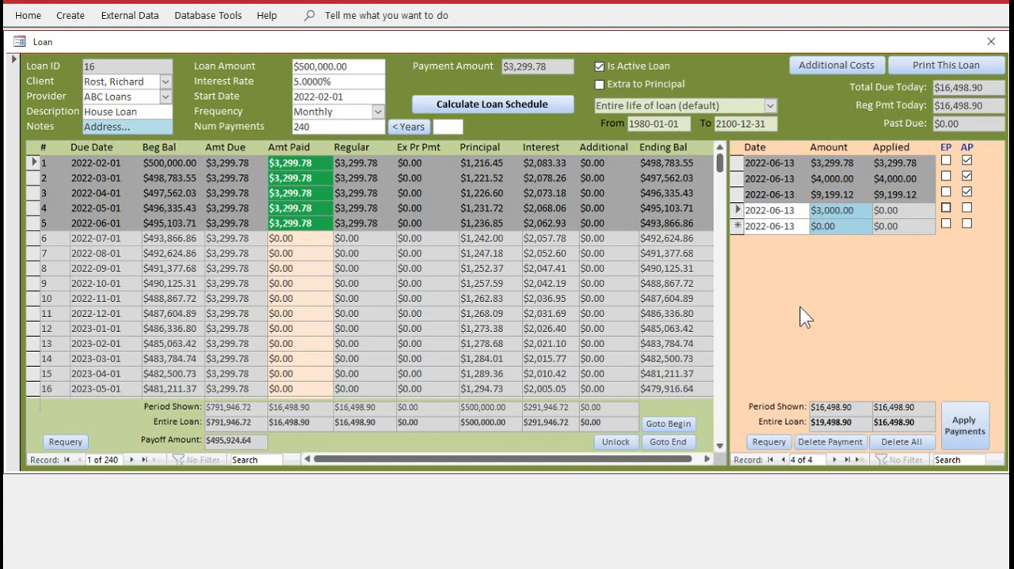
{"action": "type", "text": "2000"}
{"action": "key", "text": "Return"}
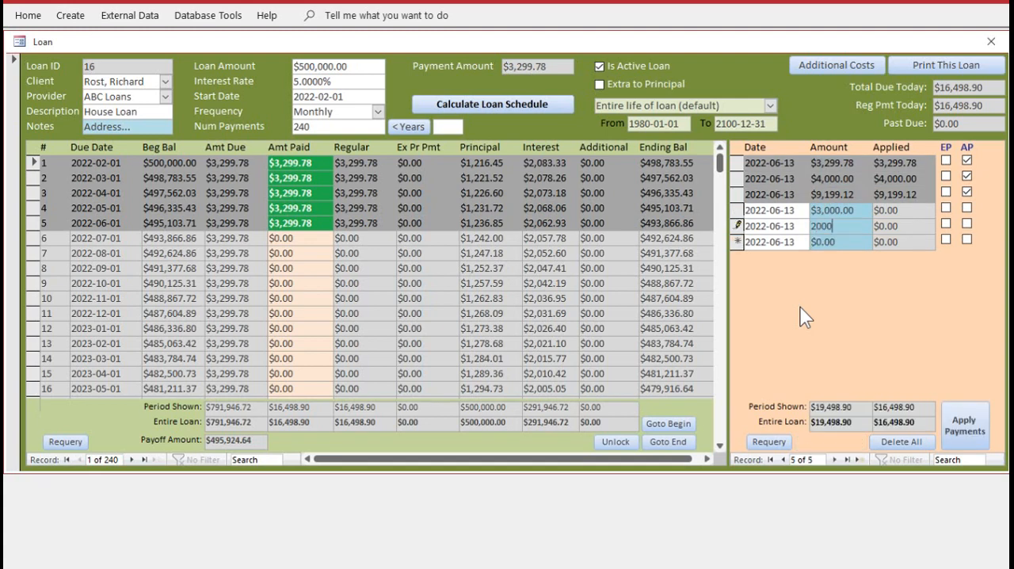
{"action": "type", "text": "1500"}
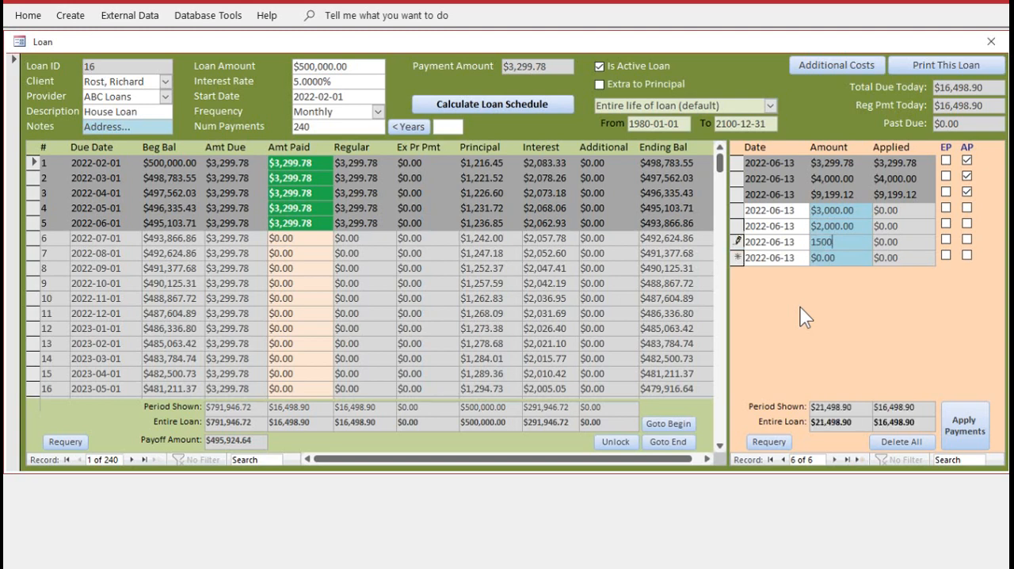
{"action": "key", "text": "Tab"}
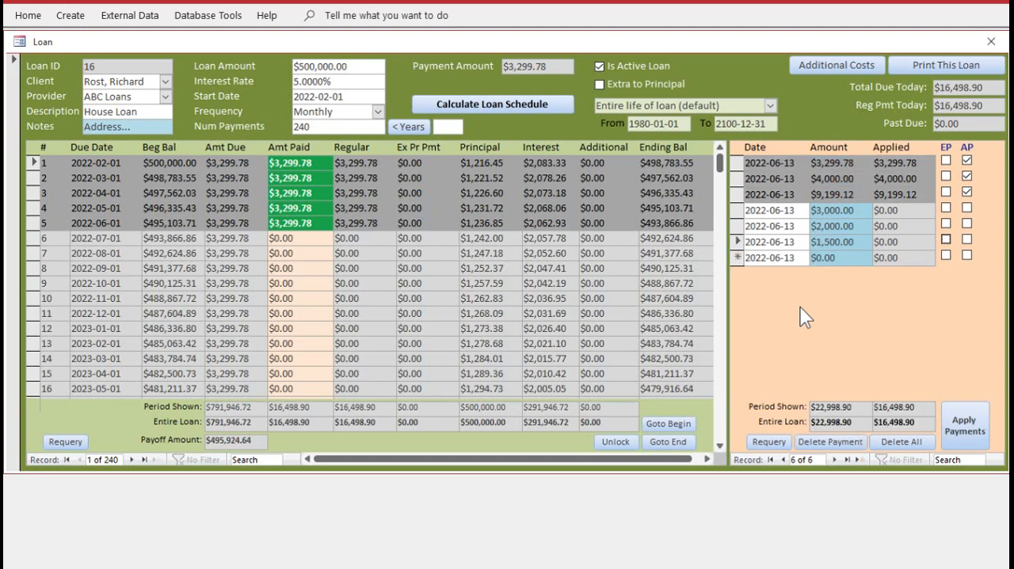
{"action": "left_click", "coordinate": [964, 429]}
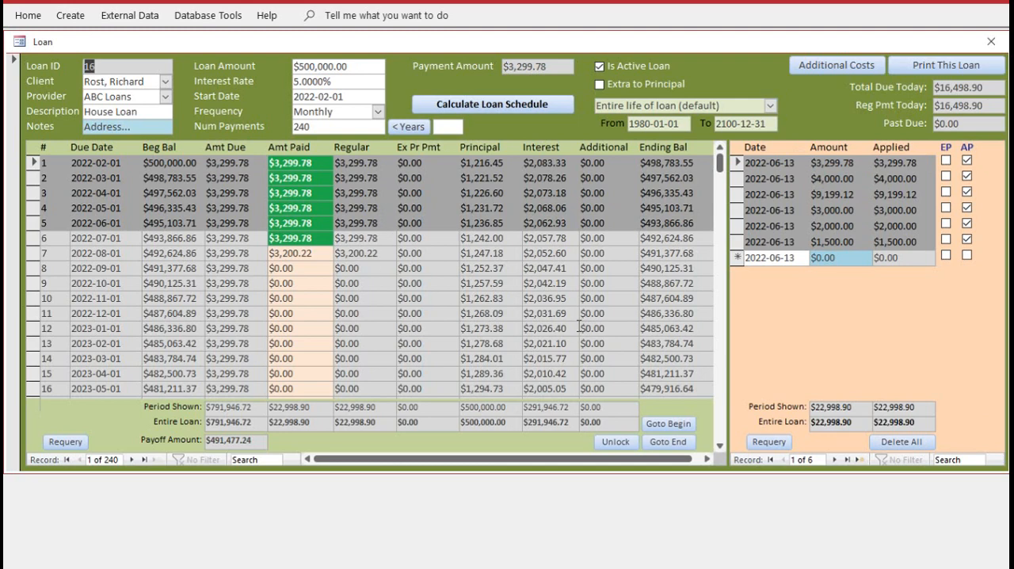
Fill the new payment row with the $99.56 still owed on period 7 and apply it to the schedule
{"action": "left_click", "coordinate": [815, 336]}
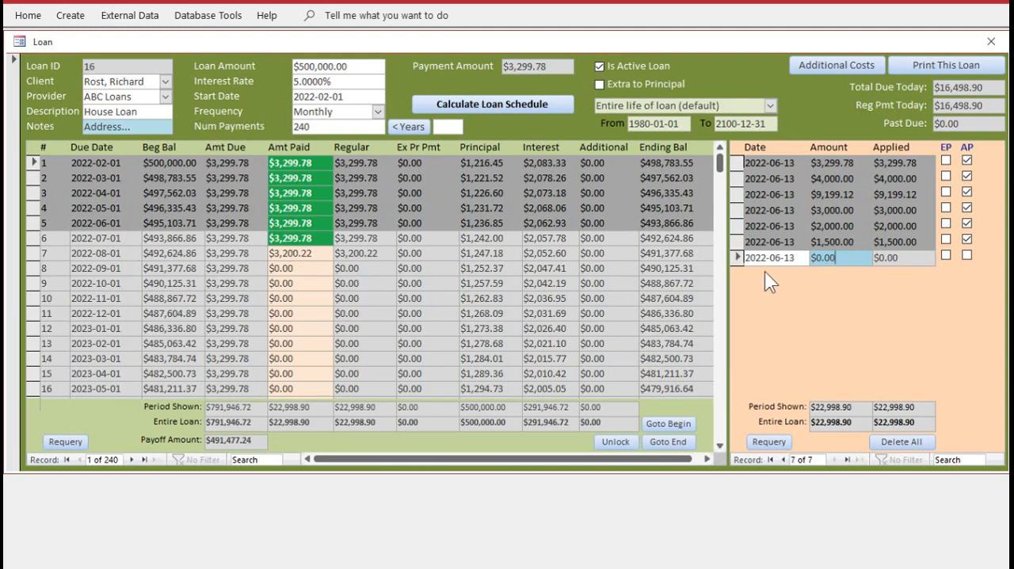
{"action": "double_click", "coordinate": [846, 258]}
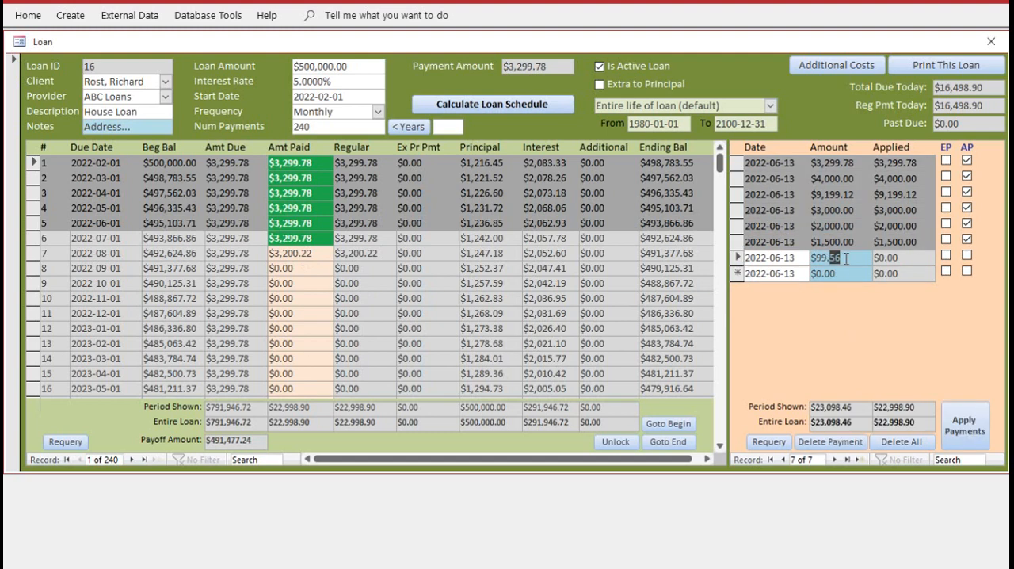
{"action": "left_click", "coordinate": [958, 419]}
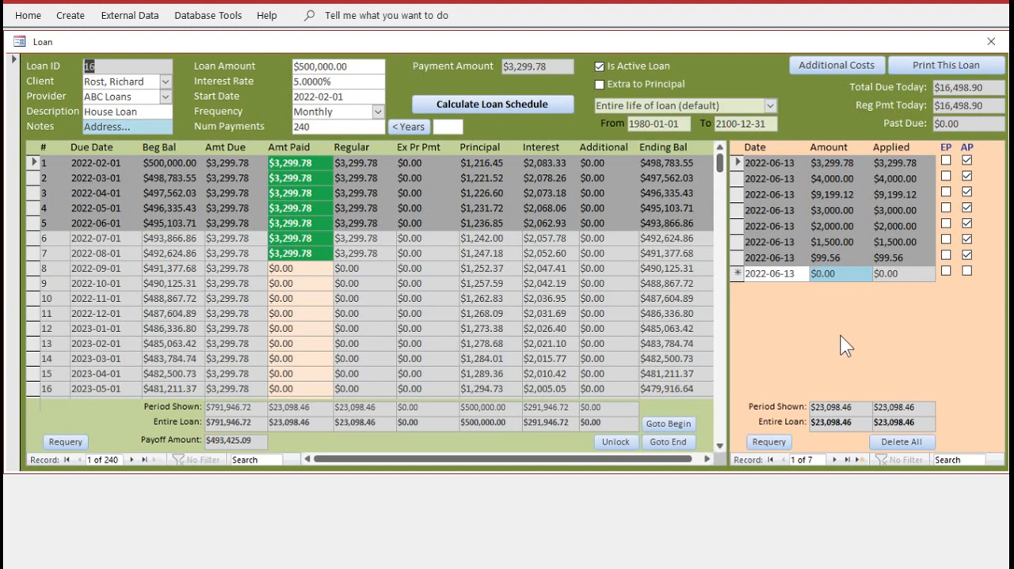
Enter a $5,000.00 payment flagged as extra to principal (EP) and apply it to the loan schedule
{"action": "left_click", "coordinate": [843, 272]}
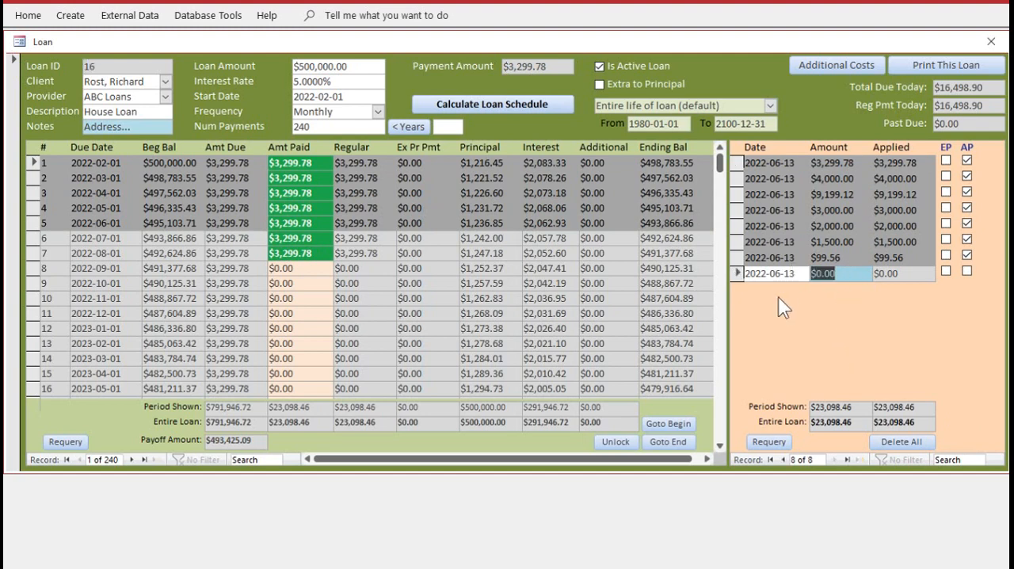
{"action": "type", "text": "5000"}
{"action": "key", "text": "Tab"}
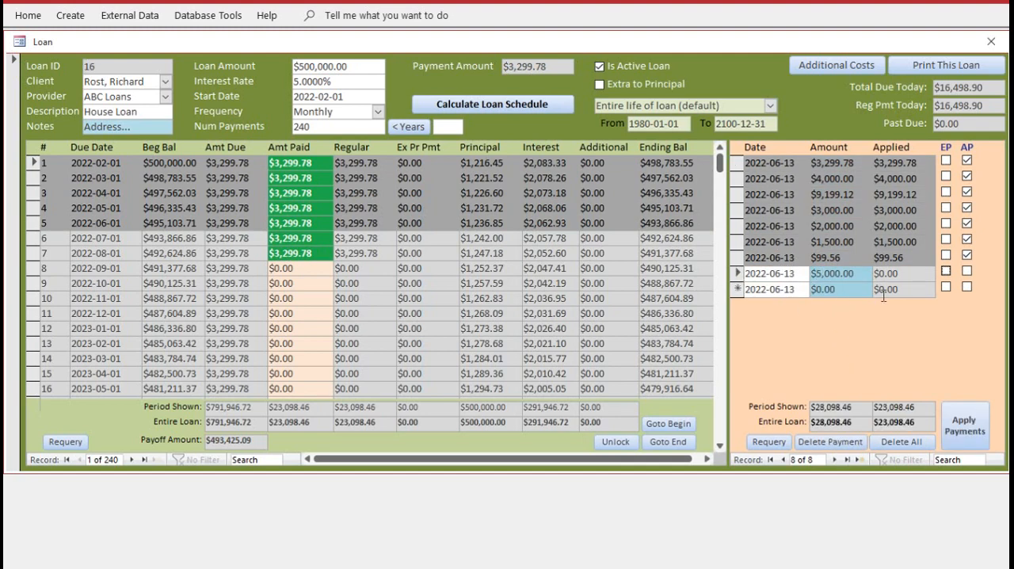
{"action": "left_click", "coordinate": [946, 272]}
{"action": "left_click", "coordinate": [960, 428]}
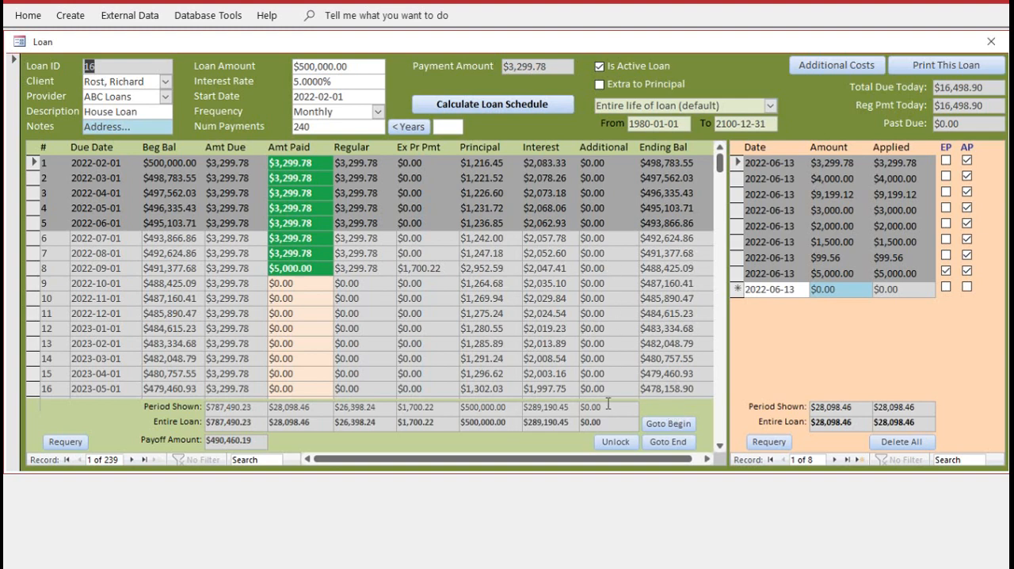
Enter a $100,000.00 payment with the extra-to-principal (EP) flag and apply it to the loan schedule
{"action": "left_click", "coordinate": [828, 289]}
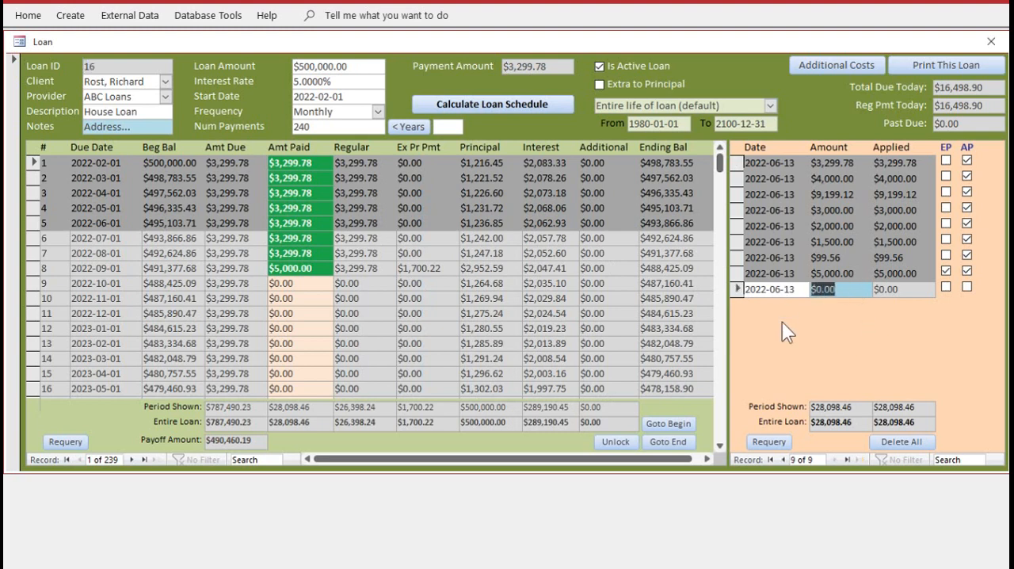
{"action": "type", "text": "100000"}
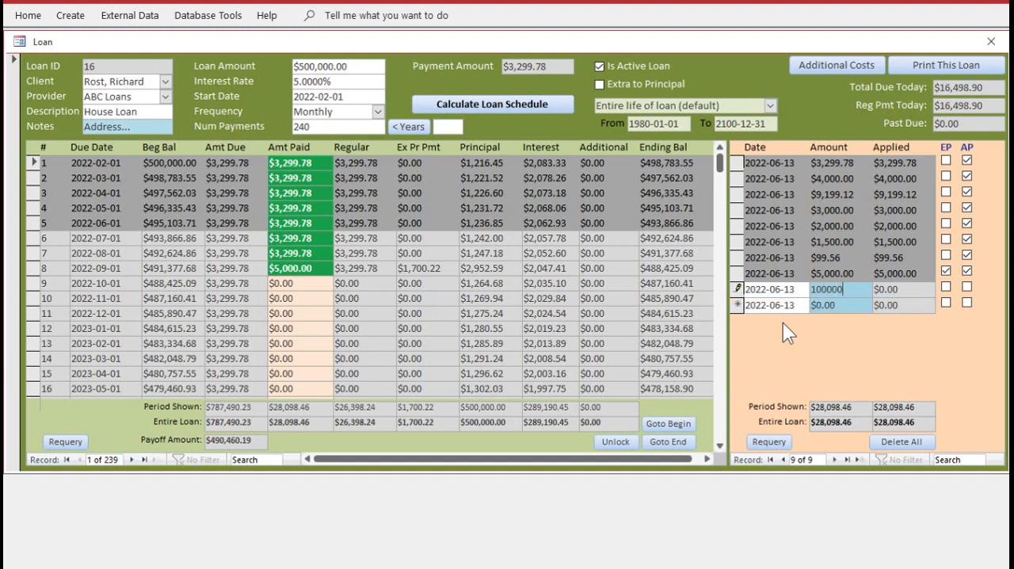
{"action": "left_click", "coordinate": [946, 288]}
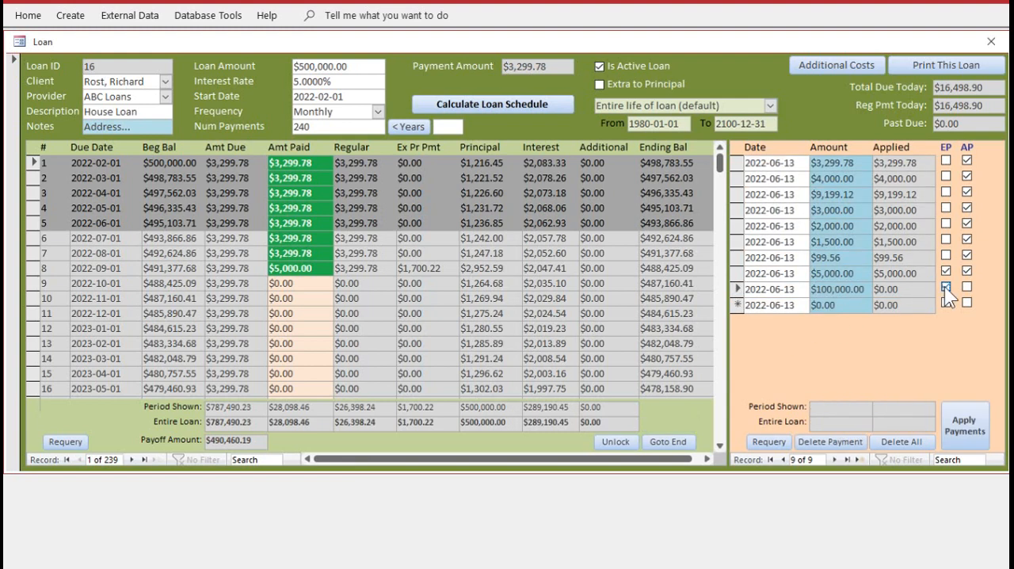
{"action": "left_click", "coordinate": [963, 427]}
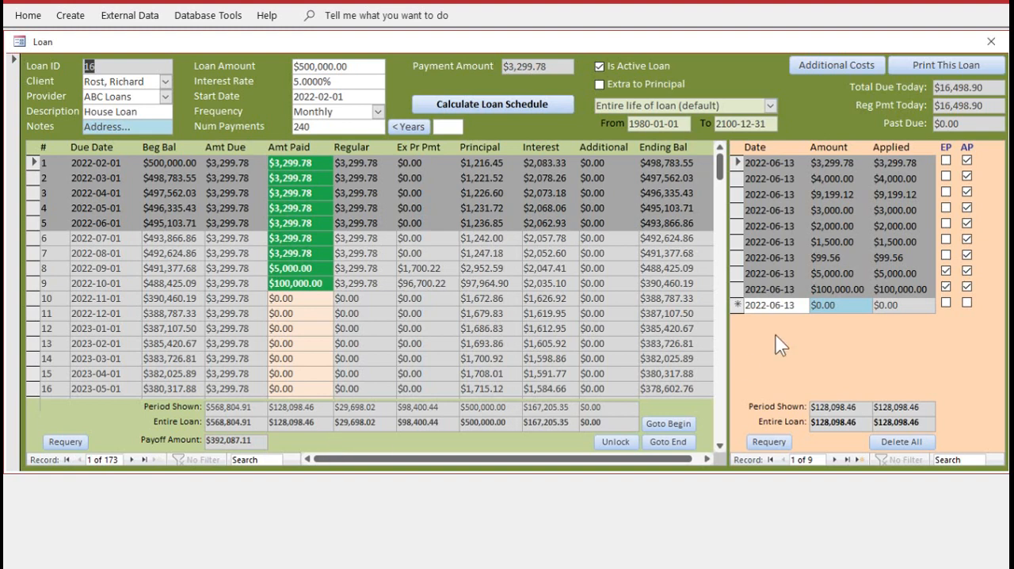
Try to enter a $400,000 payment exceeding the amount due on the loan, and discard the entry
{"action": "left_click", "coordinate": [846, 306]}
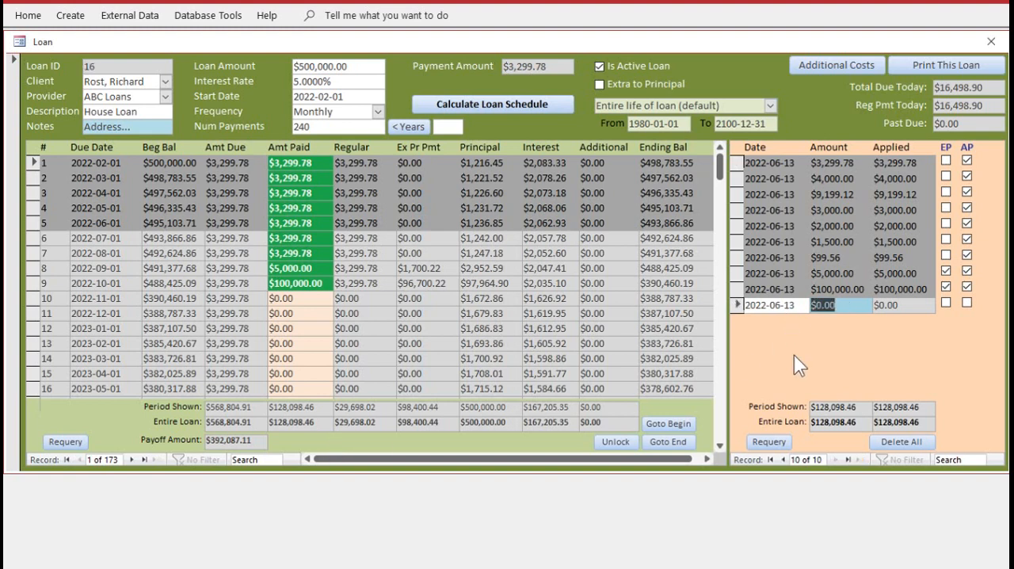
{"action": "type", "text": "400000"}
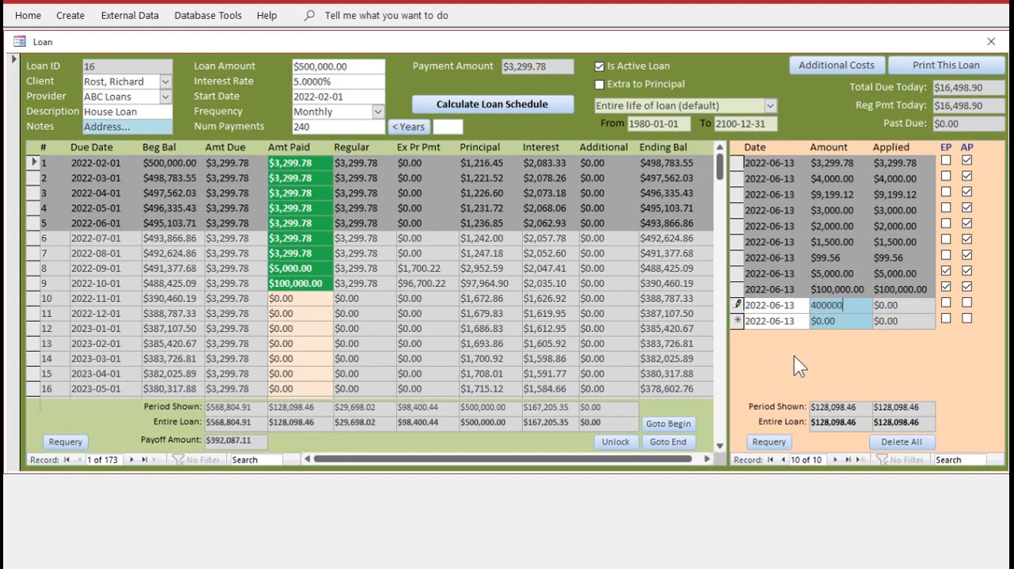
{"action": "key", "text": "Return"}
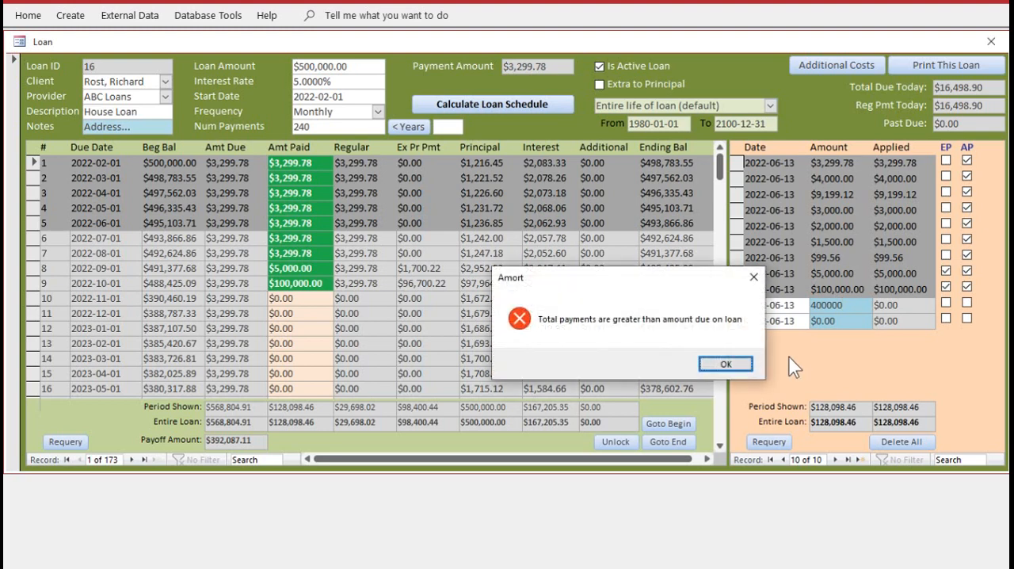
{"action": "left_click", "coordinate": [726, 363]}
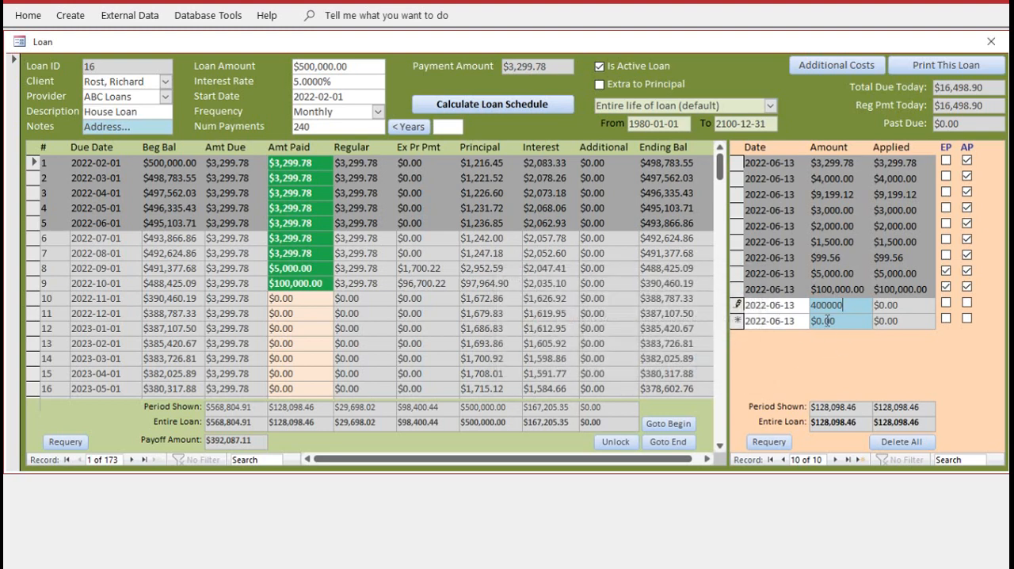
{"action": "key", "text": "Escape"}
Set the period shown for the loan to "One year from first unpaid period"
{"action": "left_click", "coordinate": [769, 105]}
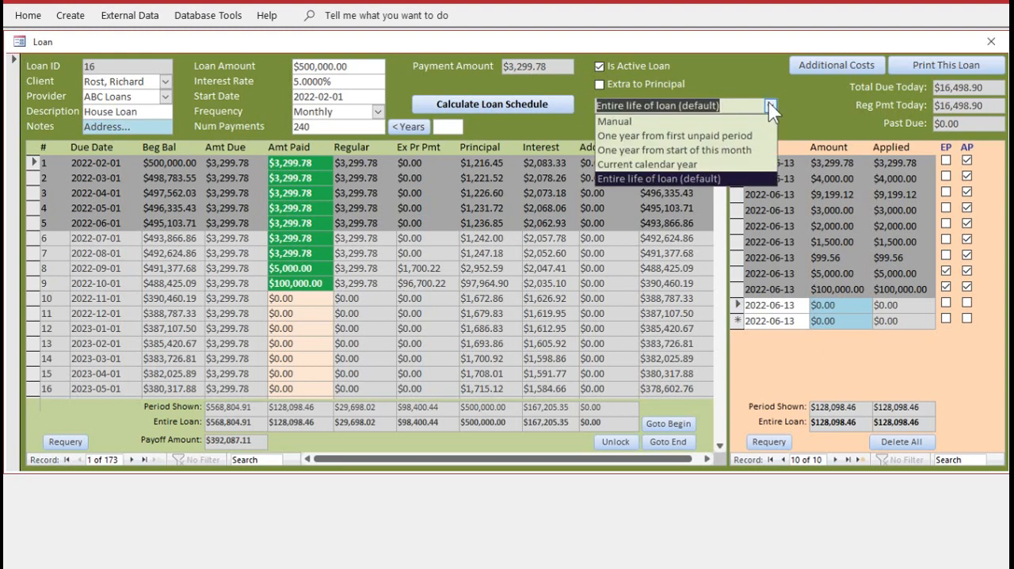
{"action": "left_click", "coordinate": [702, 136]}
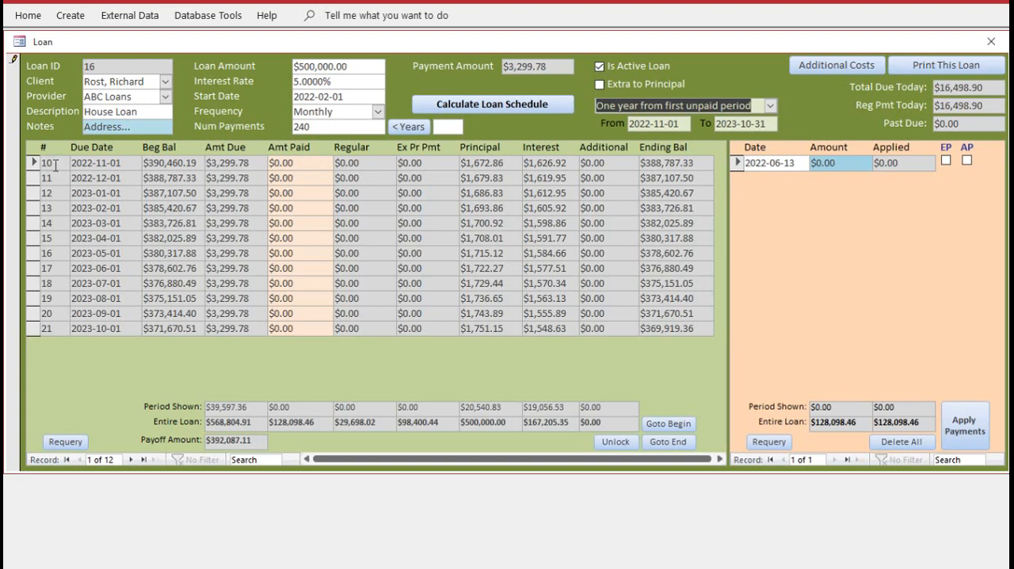
View the loan schedule for "One year from start of this month" and for "Current calendar year"
{"action": "left_click", "coordinate": [769, 106]}
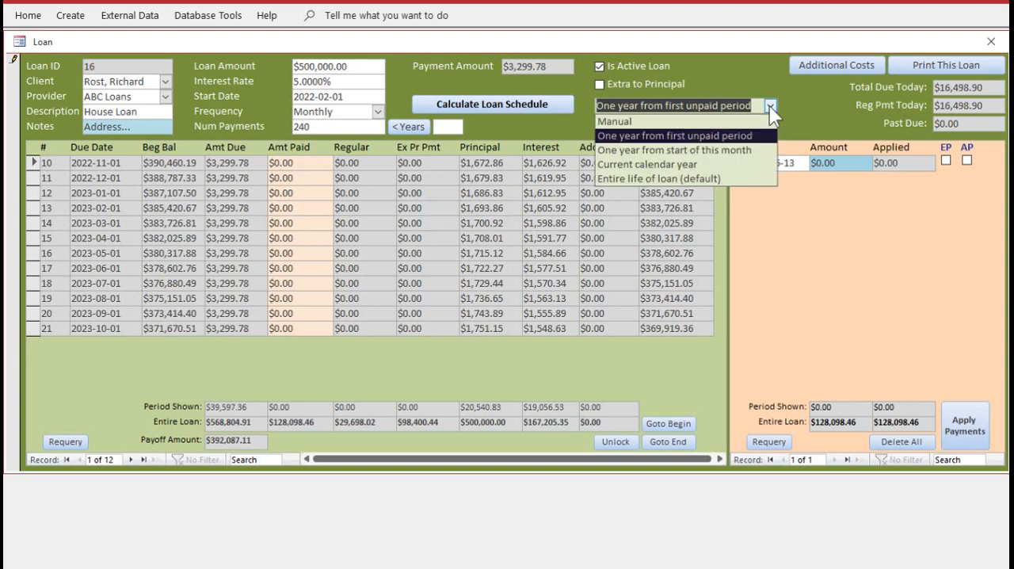
{"action": "left_click", "coordinate": [733, 150]}
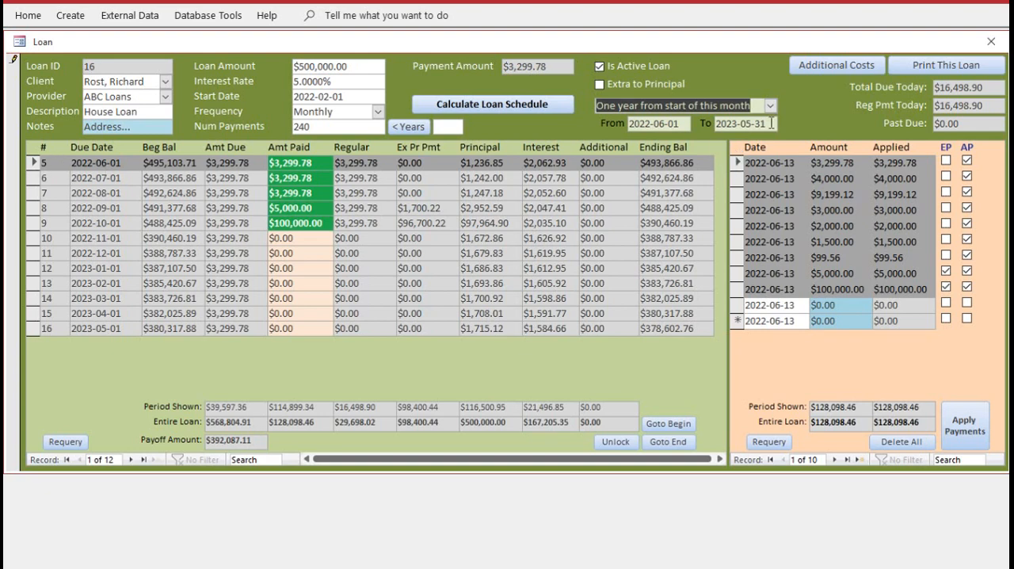
{"action": "left_click", "coordinate": [770, 105]}
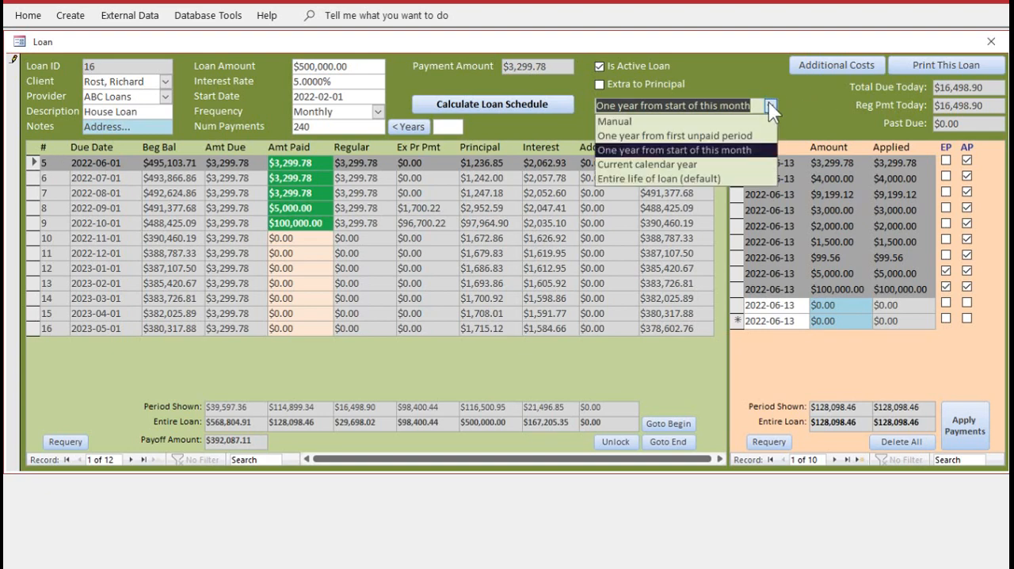
{"action": "left_click", "coordinate": [703, 164]}
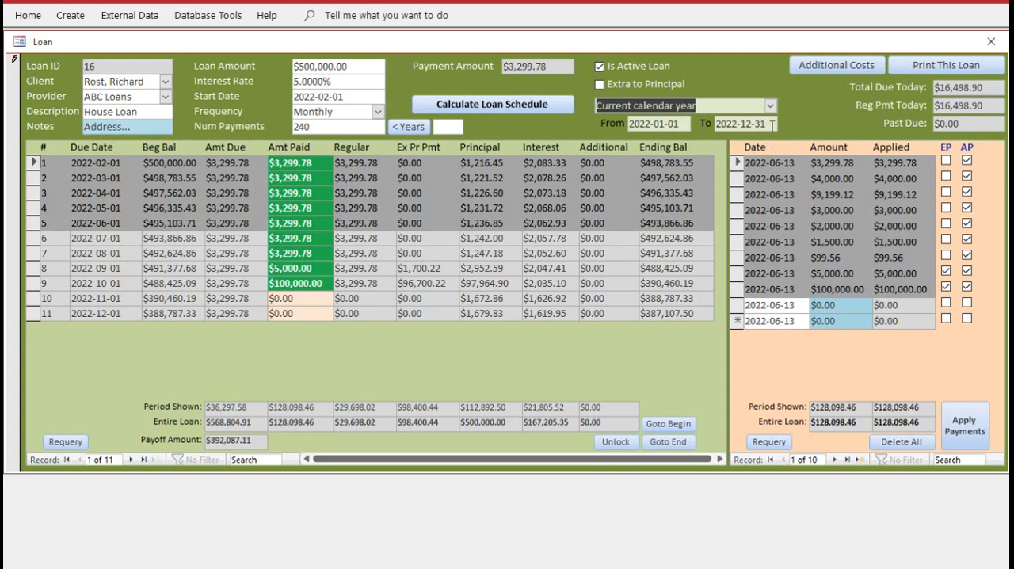
Set the period shown to "Entire life of loan (default)" and check the schedule's last and first payments
{"action": "left_click", "coordinate": [769, 104]}
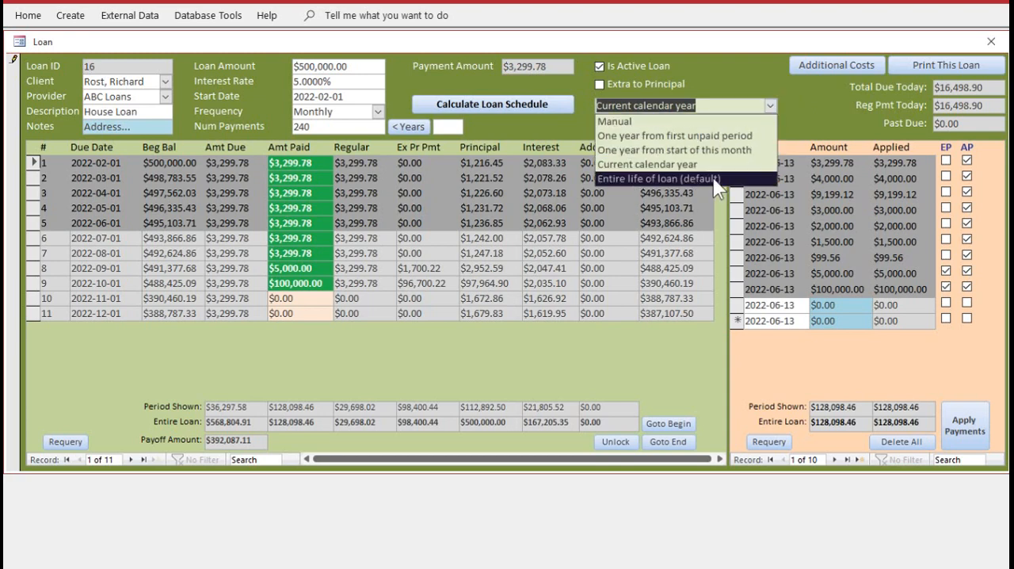
{"action": "left_click", "coordinate": [713, 179]}
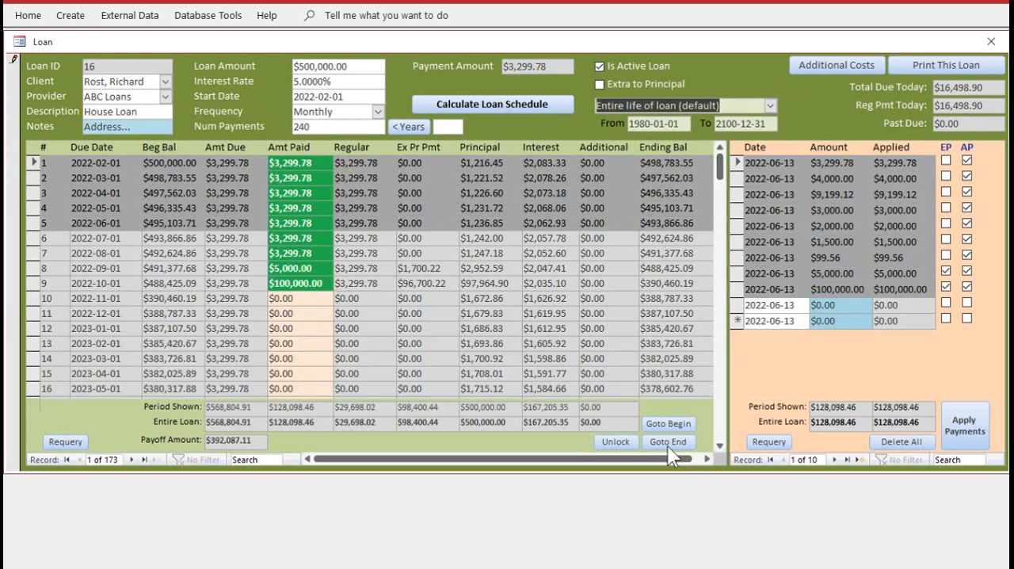
{"action": "left_click", "coordinate": [667, 442]}
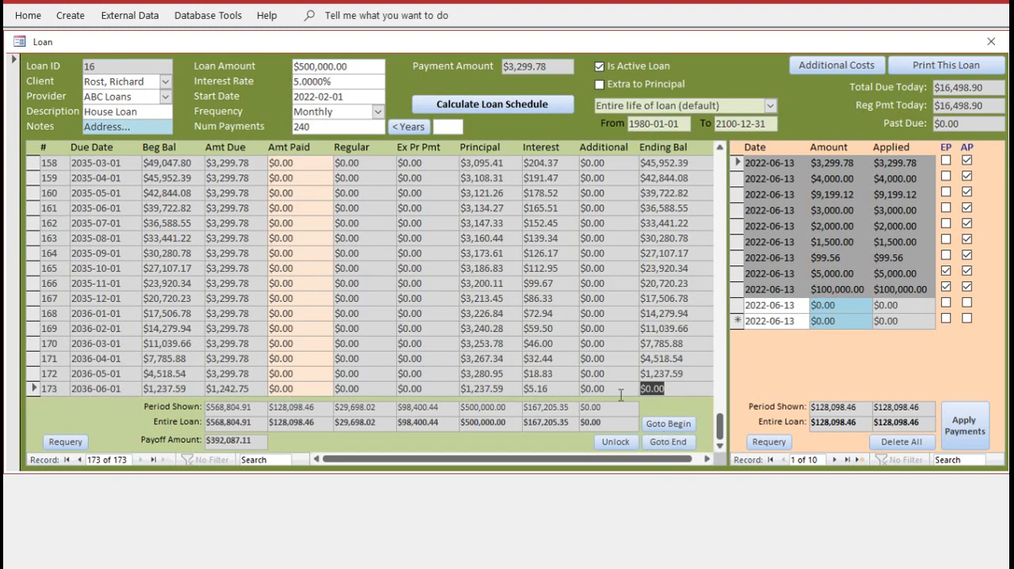
{"action": "left_click", "coordinate": [662, 423]}
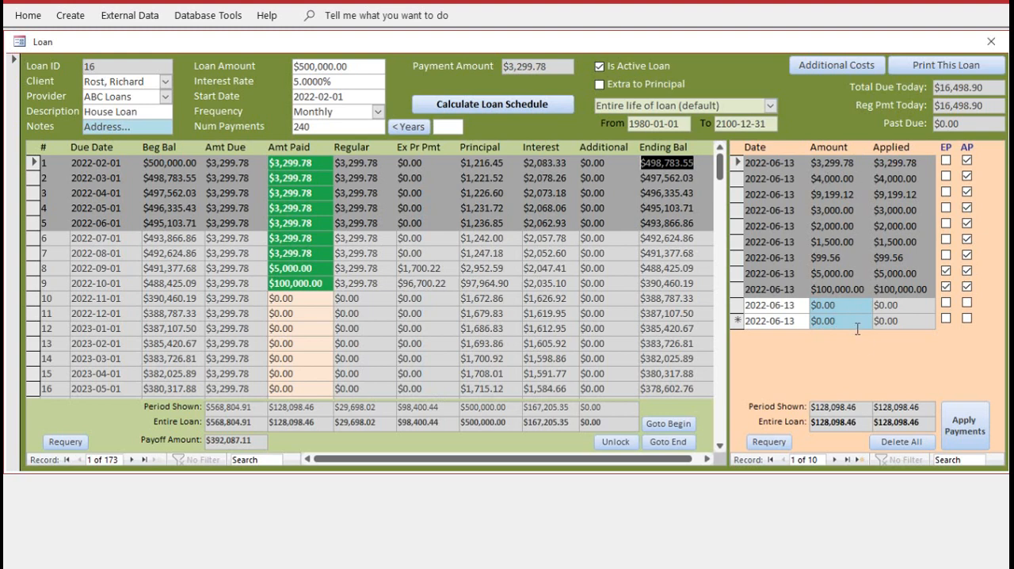
Enter 5.5 as the loan's interest rate and close the loan, agreeing to recalculate the schedule
{"action": "left_click", "coordinate": [345, 81]}
{"action": "left_click_drag", "start_coordinate": [300, 81], "coordinate": [381, 80]}
{"action": "type", "text": "50"}
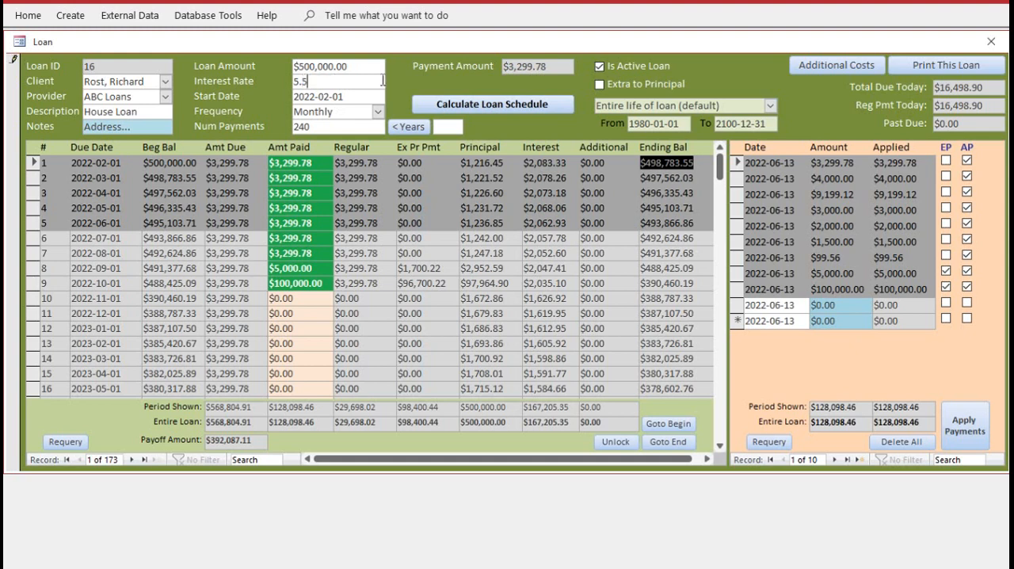
{"action": "key", "text": "Tab"}
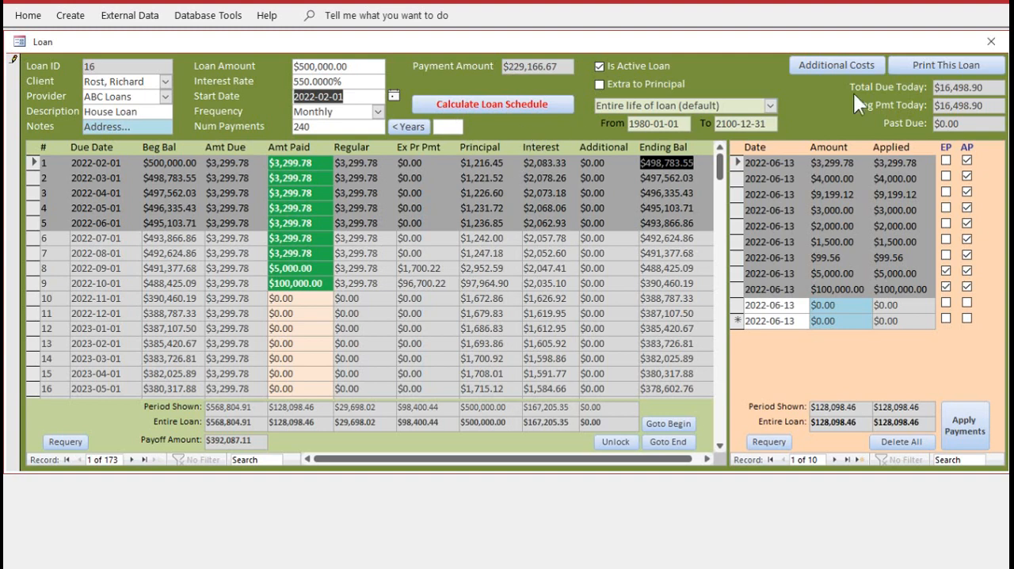
{"action": "left_click", "coordinate": [991, 41]}
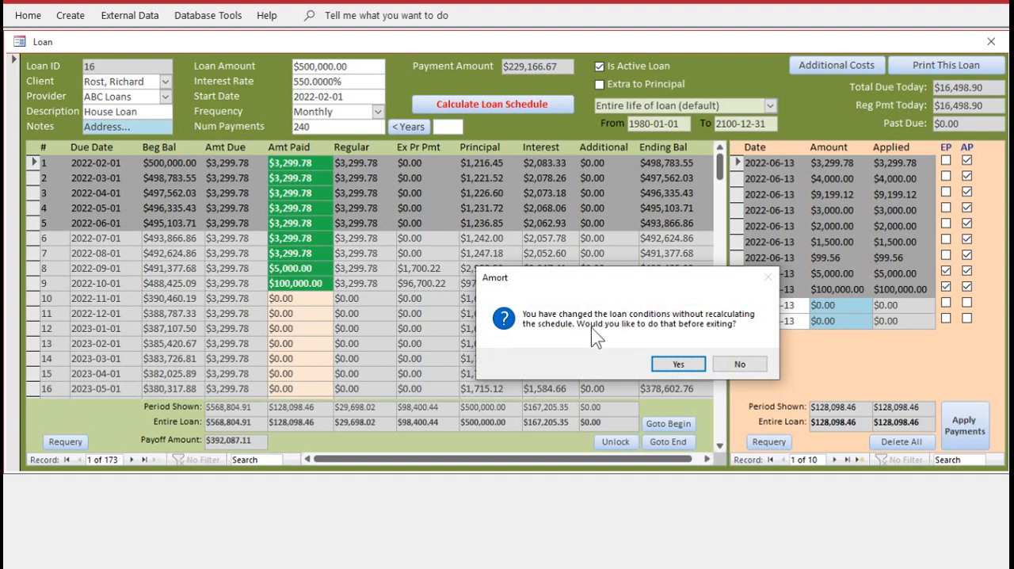
{"action": "left_click", "coordinate": [679, 362]}
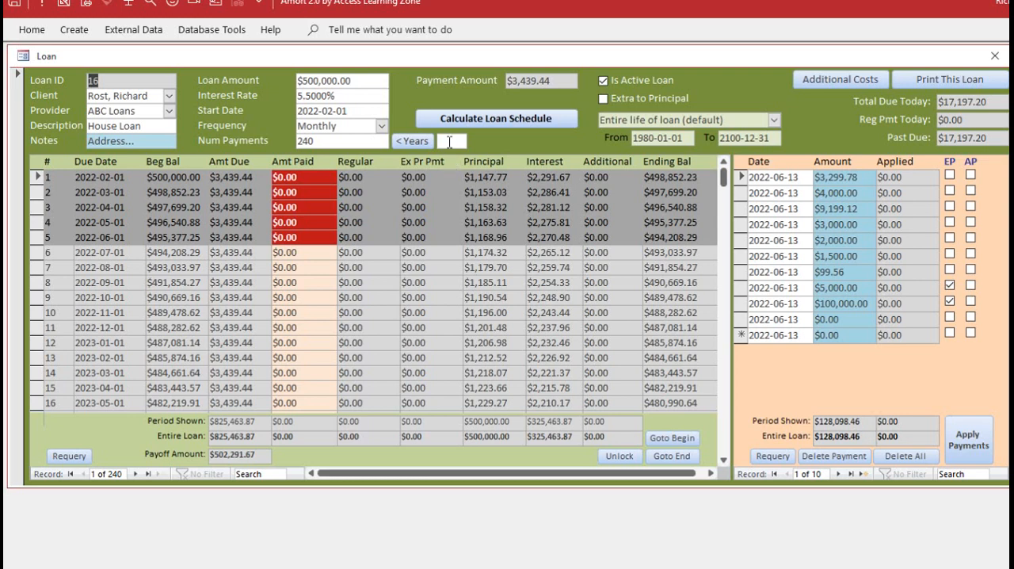
Try interest rates of 5.5 and 5.54 without a percent sign, declining to accept a rate above 100%
{"action": "left_click_drag", "start_coordinate": [348, 97], "coordinate": [280, 98]}
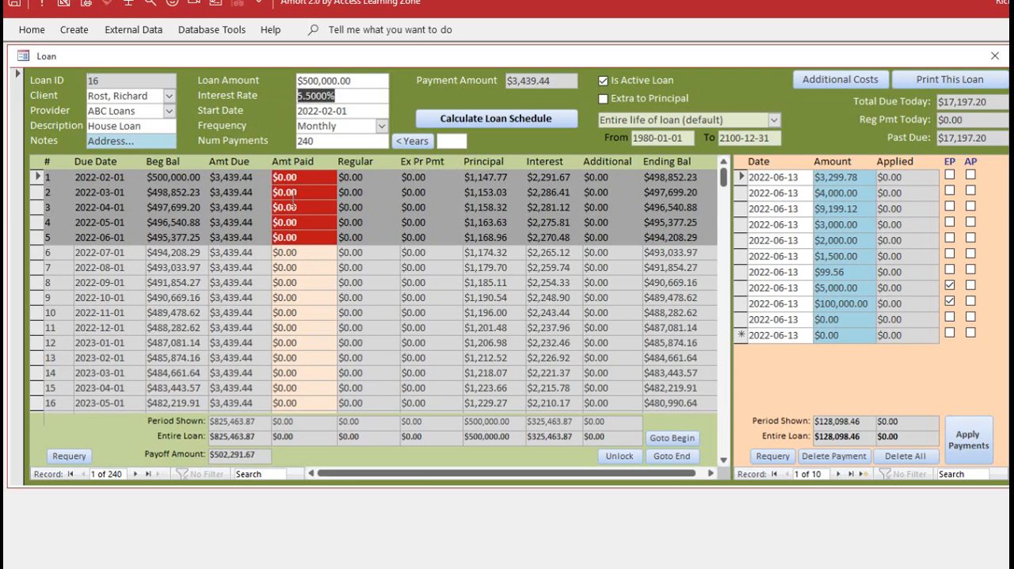
{"action": "type", "text": "5.5%"}
{"action": "key", "text": "BackSpace"}
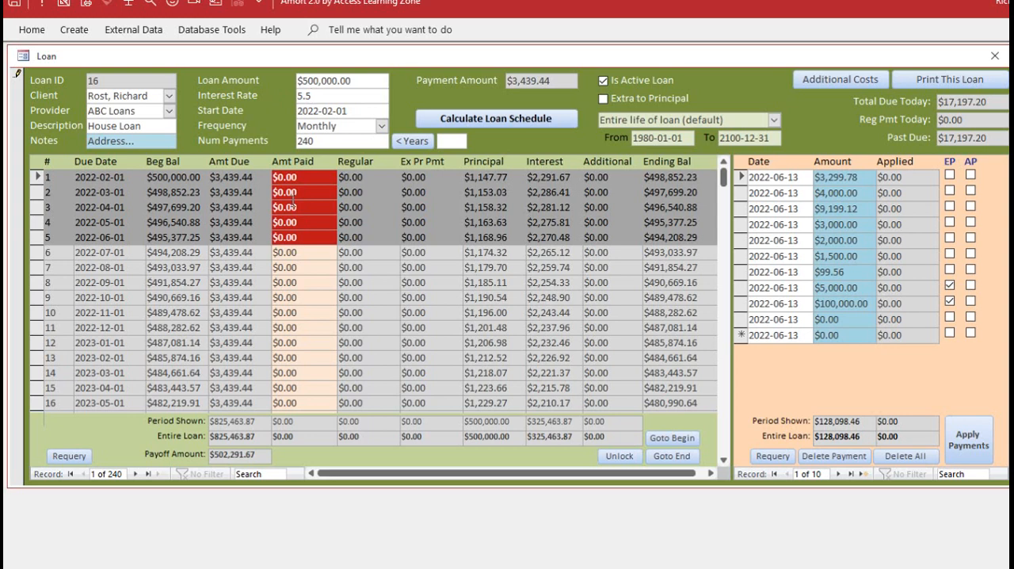
{"action": "key", "text": "Tab"}
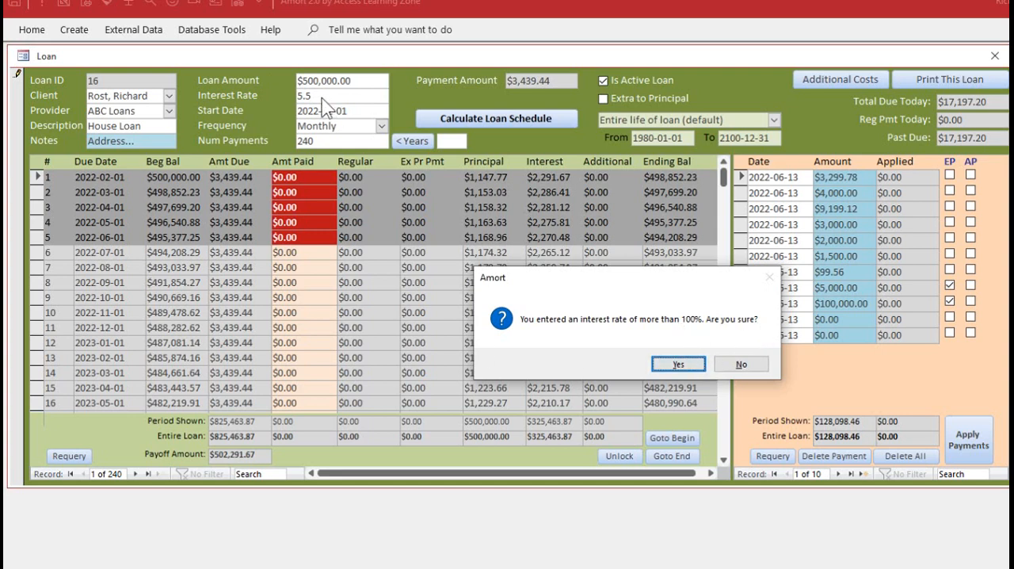
{"action": "left_click", "coordinate": [742, 364]}
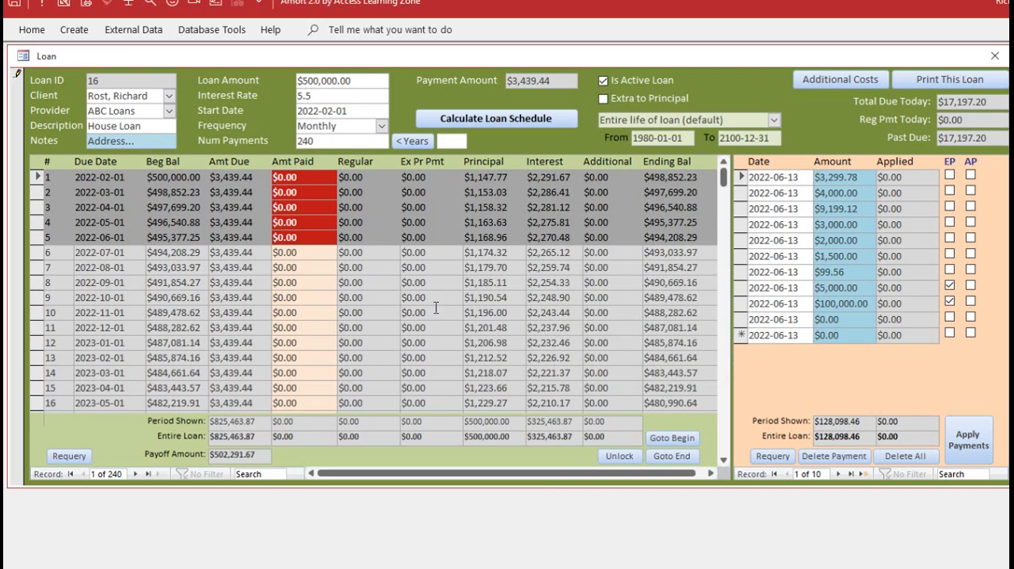
{"action": "type", "text": "4"}
{"action": "left_click", "coordinate": [334, 109]}
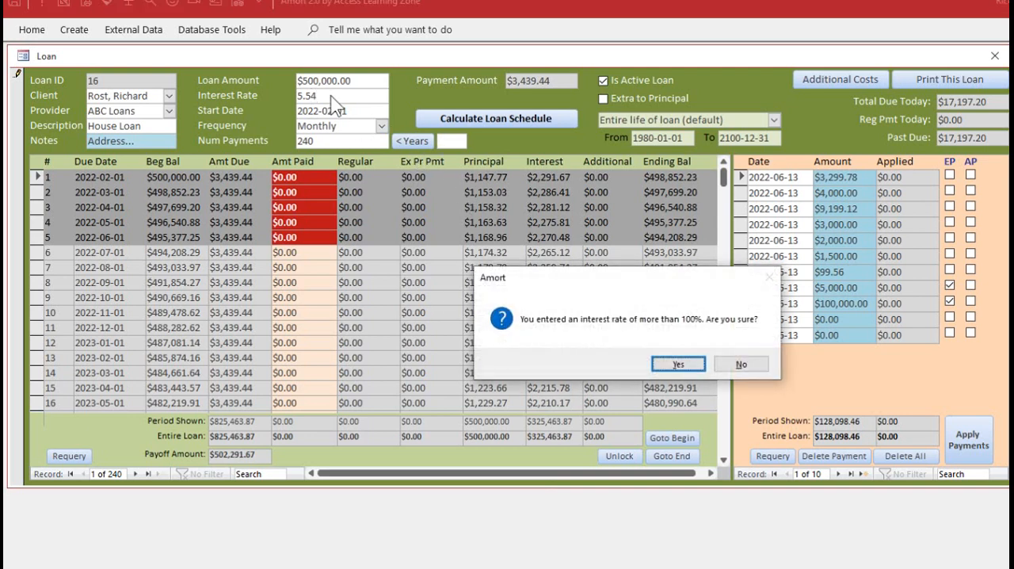
{"action": "left_click", "coordinate": [740, 364]}
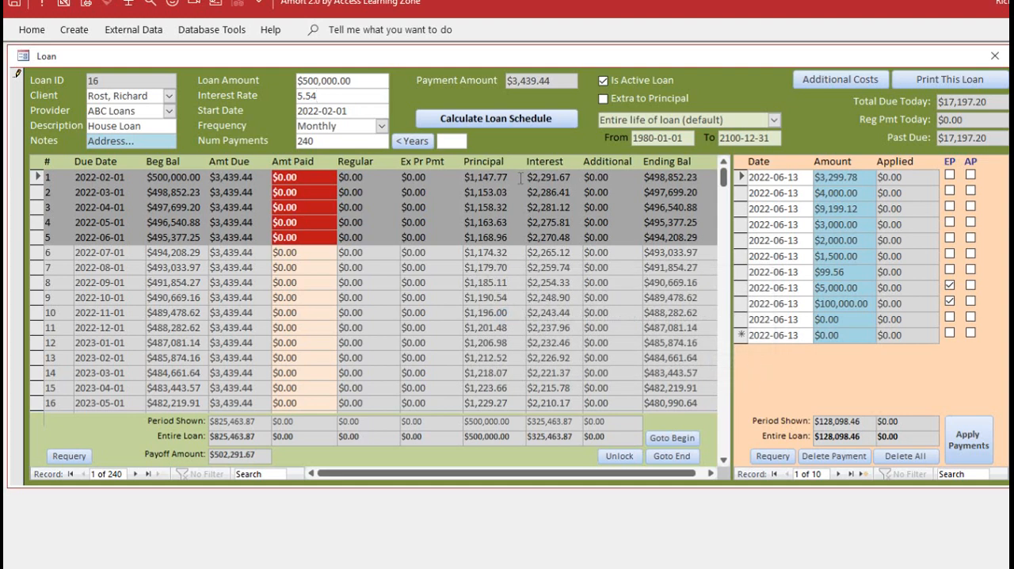
Set the interest rate to 5.5% and recalculate the loan schedule
{"action": "key", "text": "BackSpace"}
{"action": "type", "text": "%"}
{"action": "key", "text": "Tab"}
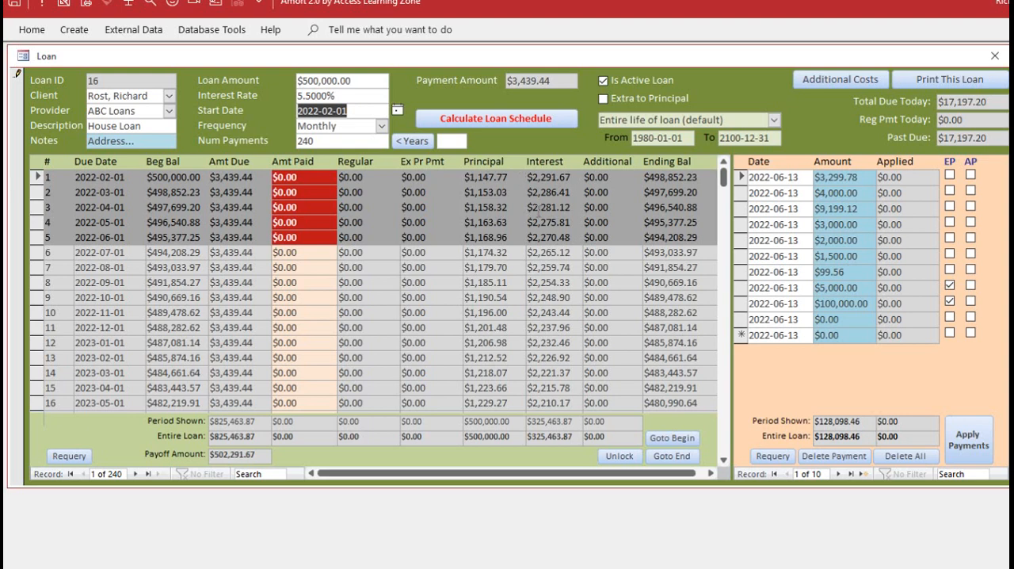
{"action": "left_click", "coordinate": [517, 120]}
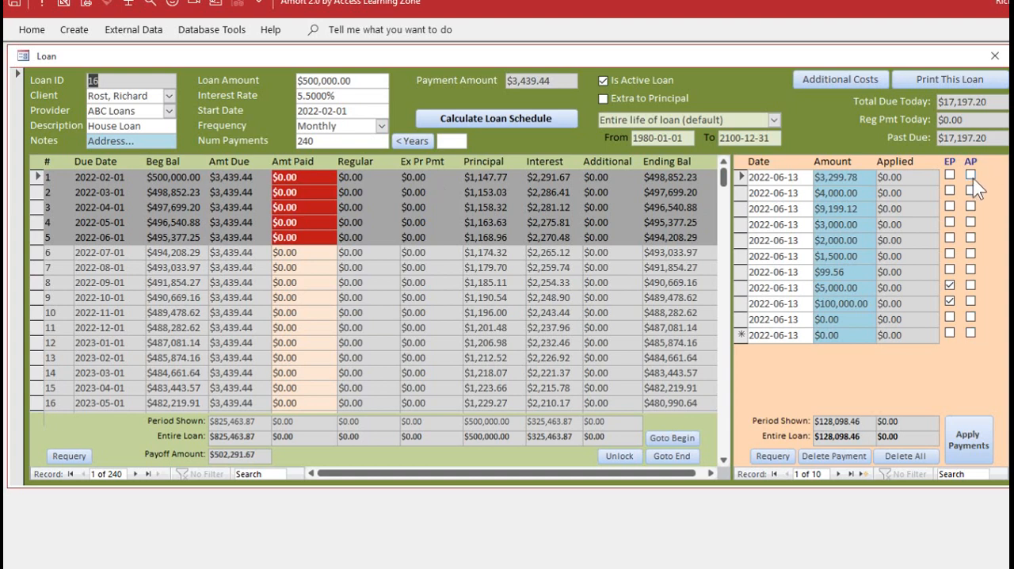
Reapply the existing payments to the recalculated schedule, and delete all payments including the applied ones
{"action": "left_click", "coordinate": [966, 448]}
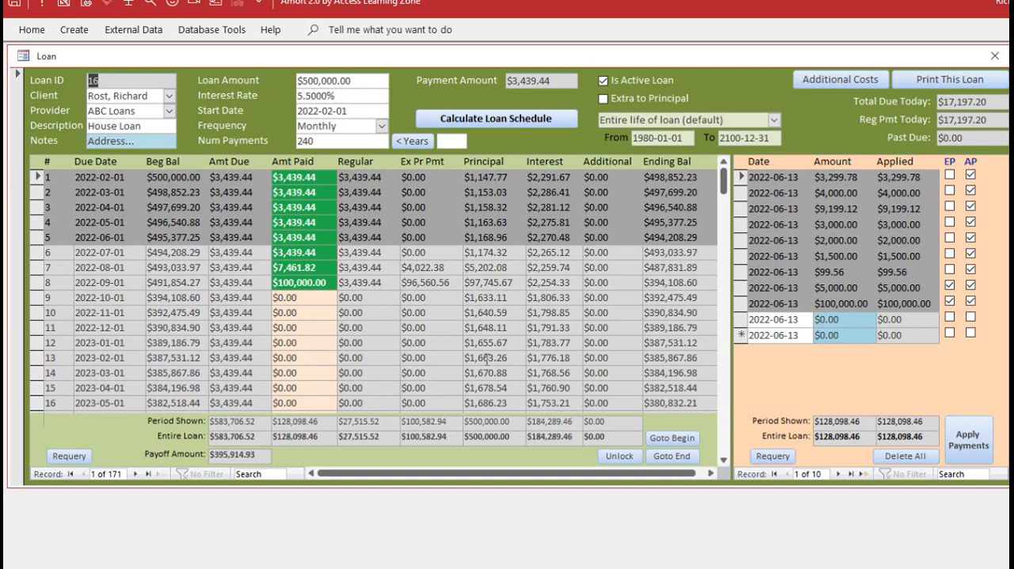
{"action": "left_click", "coordinate": [903, 456]}
{"action": "left_click", "coordinate": [602, 368]}
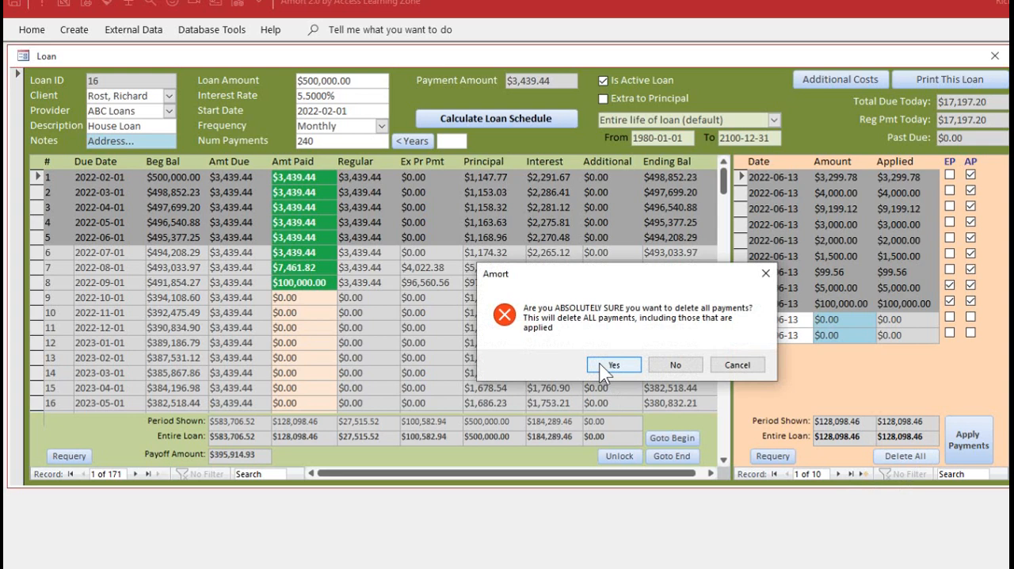
{"action": "left_click", "coordinate": [612, 365]}
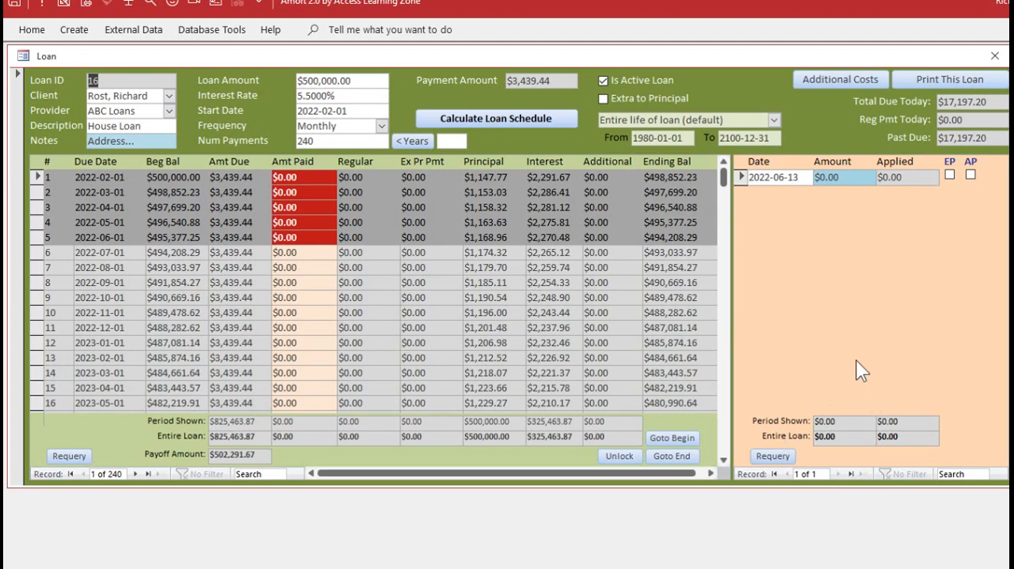
Bring up the Amort 2.0 main menu to view its options, and return to the loan form
{"action": "left_click", "coordinate": [128, 3]}
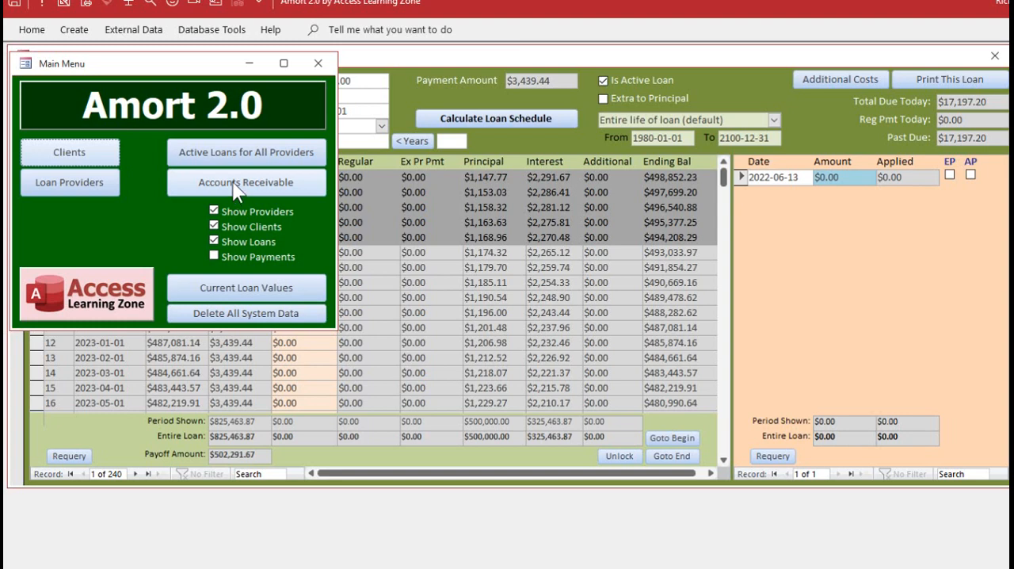
{"action": "left_click", "coordinate": [541, 59]}
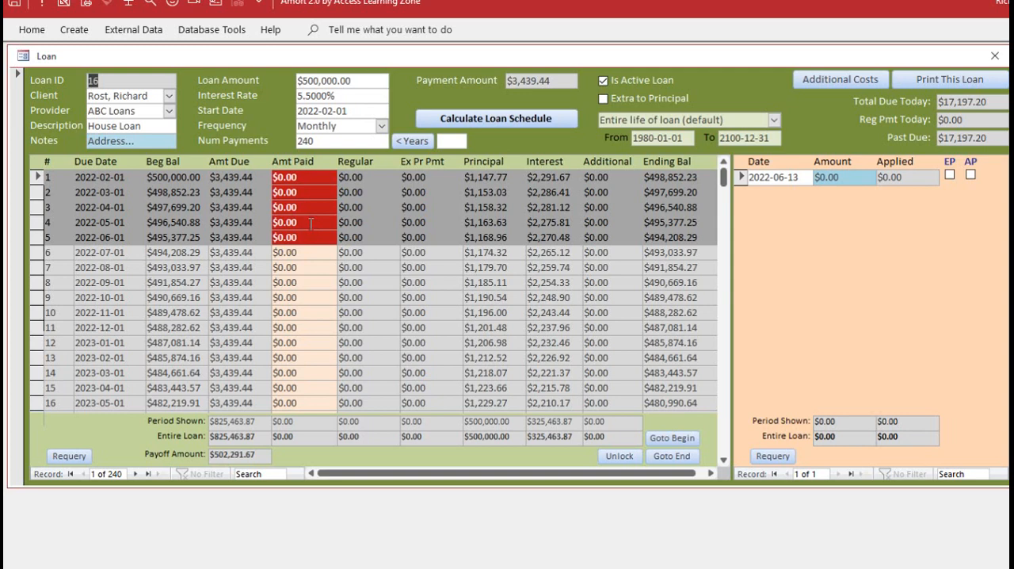
Add an additional cost of $800 to the loan for payments 1 through 12
{"action": "left_click", "coordinate": [836, 75]}
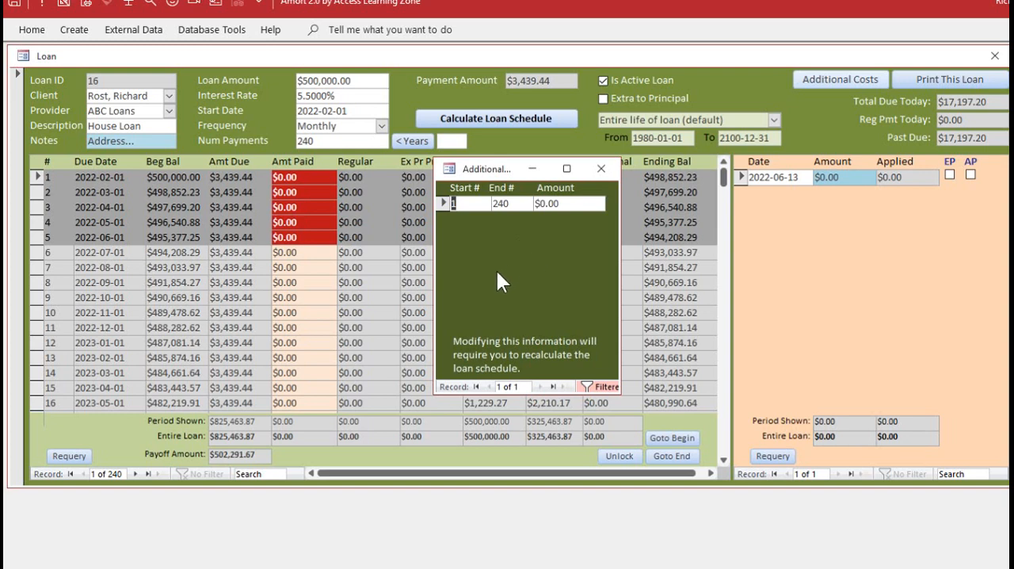
{"action": "double_click", "coordinate": [501, 204]}
{"action": "type", "text": "12"}
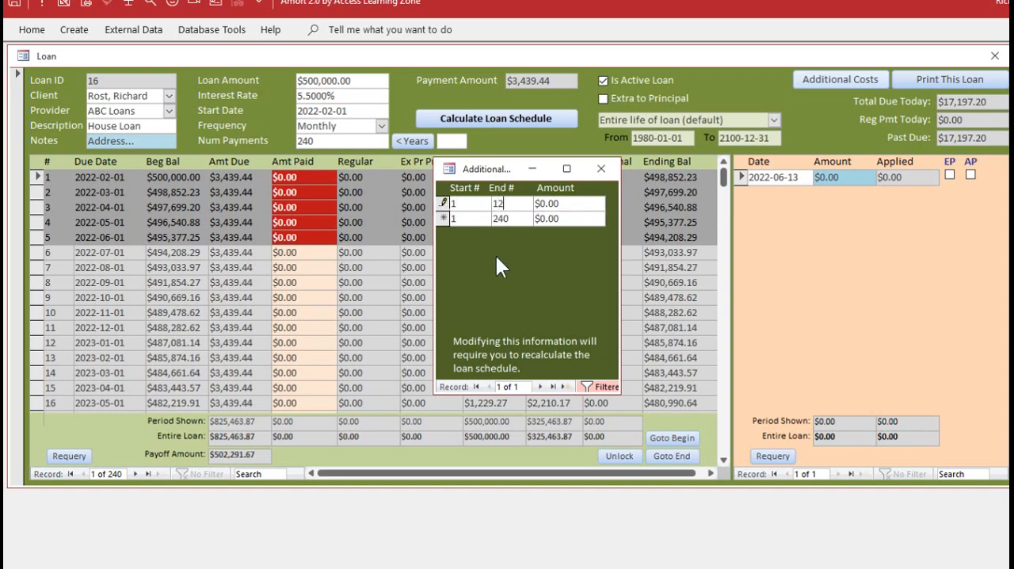
{"action": "key", "text": "Tab"}
{"action": "type", "text": "800"}
{"action": "key", "text": "Tab"}
Add an additional cost of $750 for payments 13 through 24
{"action": "type", "text": "13"}
{"action": "key", "text": "Tab"}
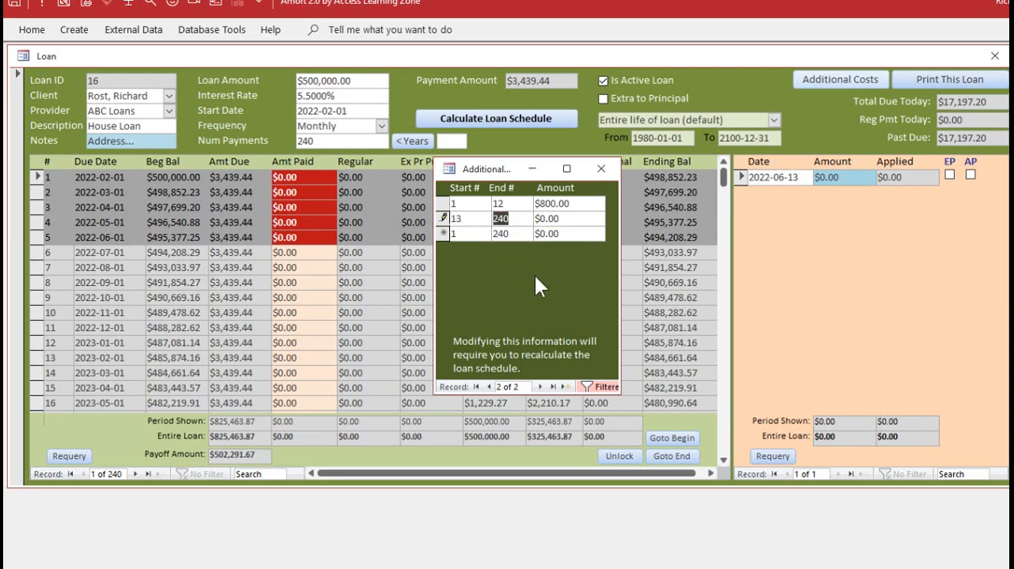
{"action": "type", "text": "24"}
{"action": "key", "text": "Tab"}
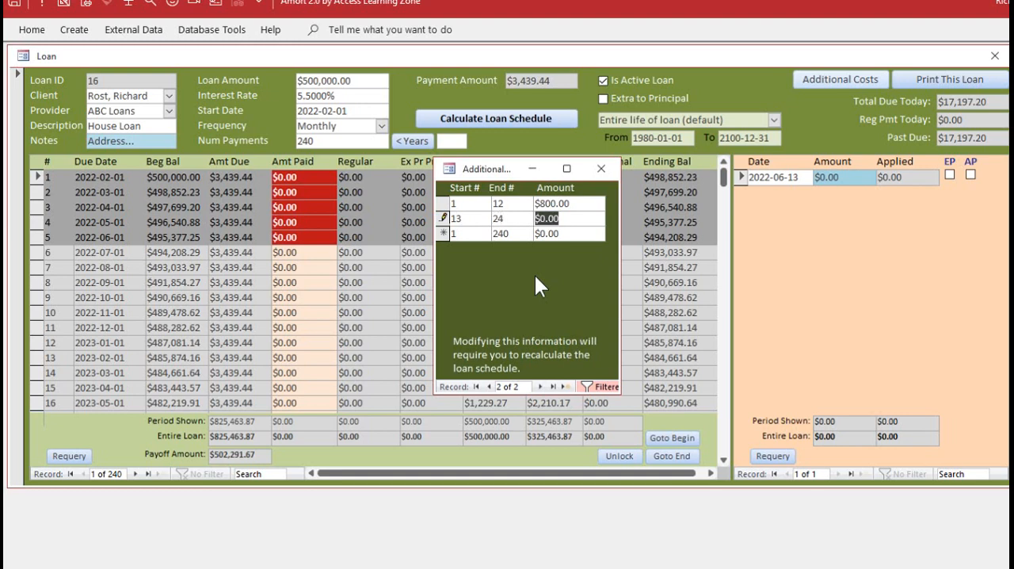
{"action": "type", "text": "750"}
{"action": "key", "text": "Tab"}
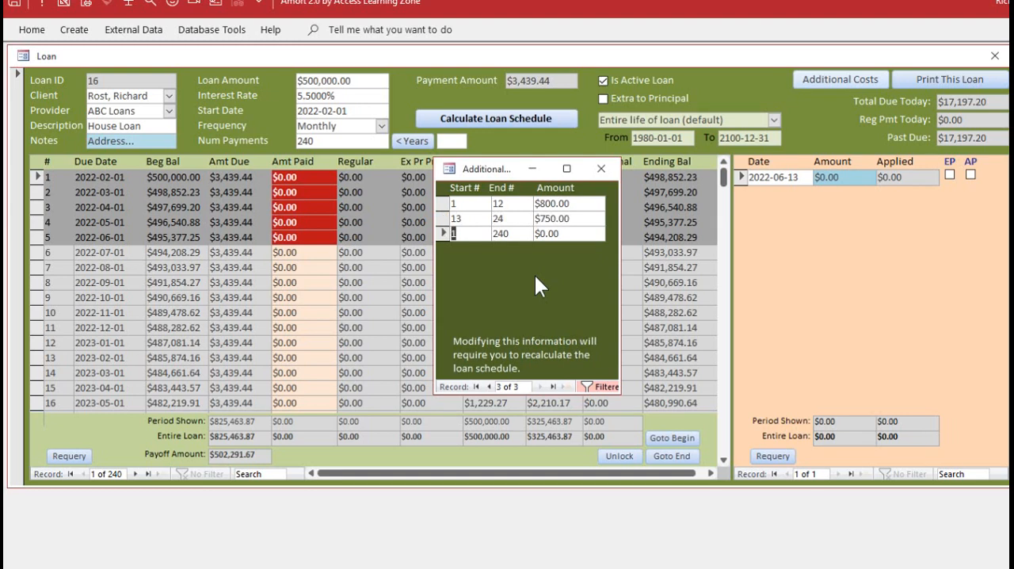
Add an additional cost of $650 for payments 25 through 240
{"action": "type", "text": "25"}
{"action": "key", "text": "Tab"}
{"action": "key", "text": "Tab"}
{"action": "type", "text": "650"}
{"action": "key", "text": "Tab"}
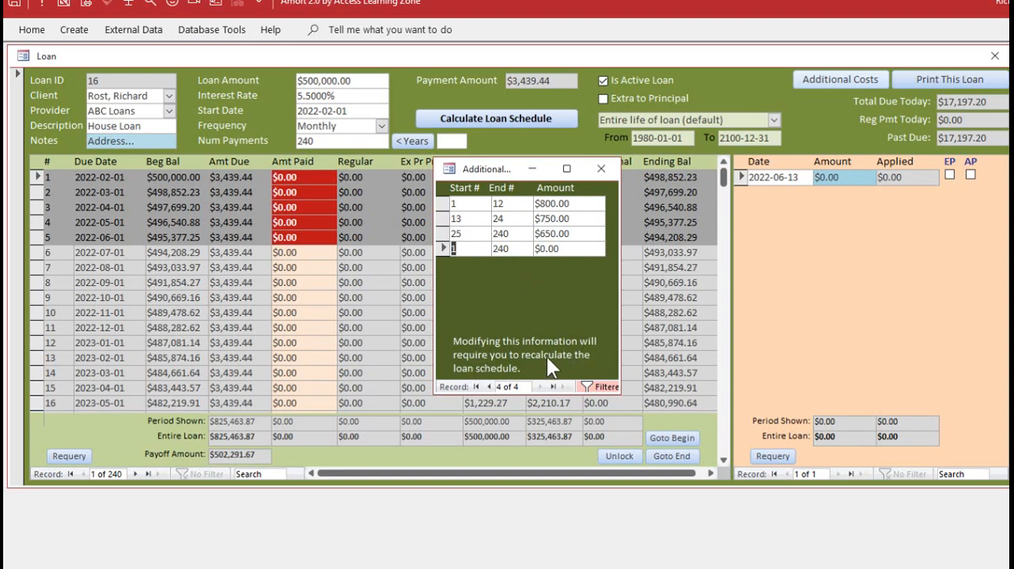
Close the additional costs, recalculate the loan schedule, and review the additional amounts across the payments
{"action": "left_click", "coordinate": [601, 169]}
{"action": "left_click", "coordinate": [503, 116]}
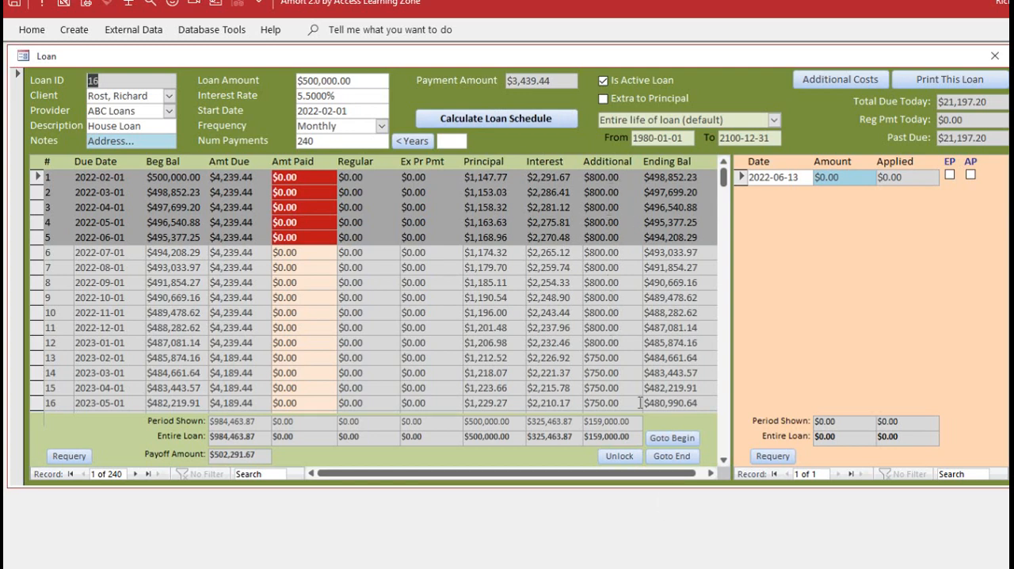
{"action": "left_click", "coordinate": [722, 459]}
{"action": "left_click", "coordinate": [725, 442]}
{"action": "left_click", "coordinate": [723, 384]}
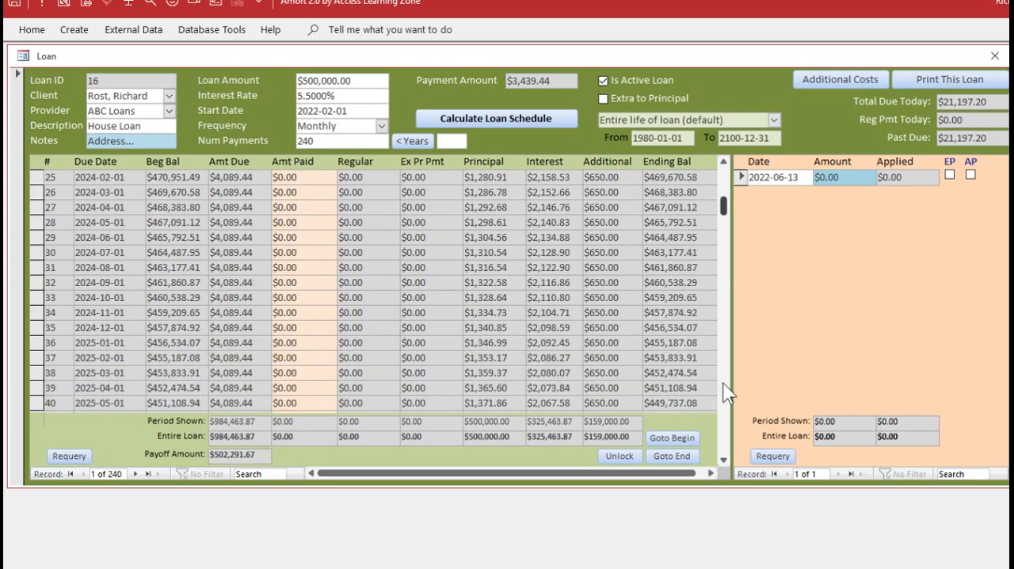
{"action": "left_click_drag", "start_coordinate": [724, 282], "coordinate": [721, 175]}
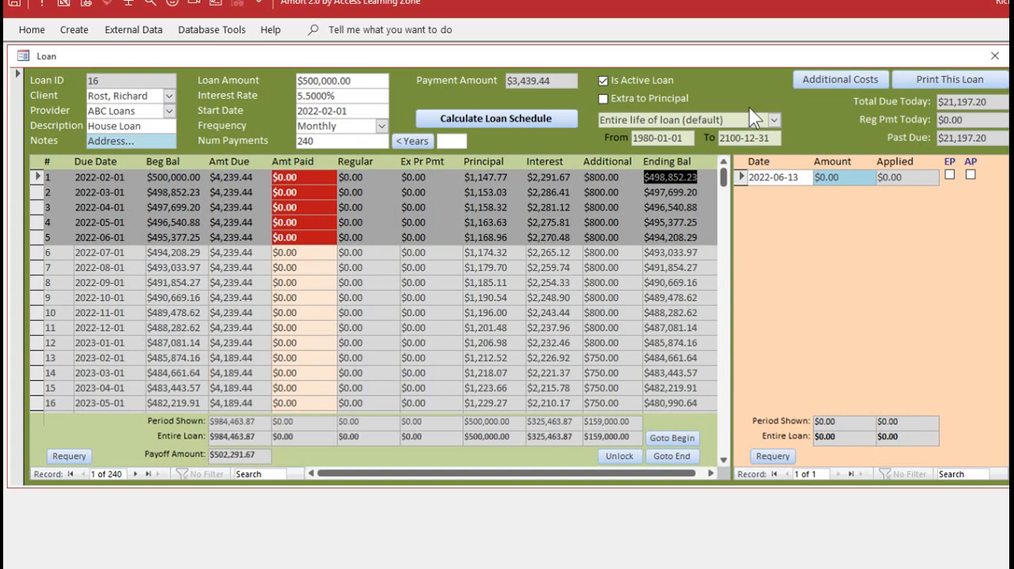
Change the $650 additional cost so that it ends at payment 36
{"action": "left_click", "coordinate": [845, 78]}
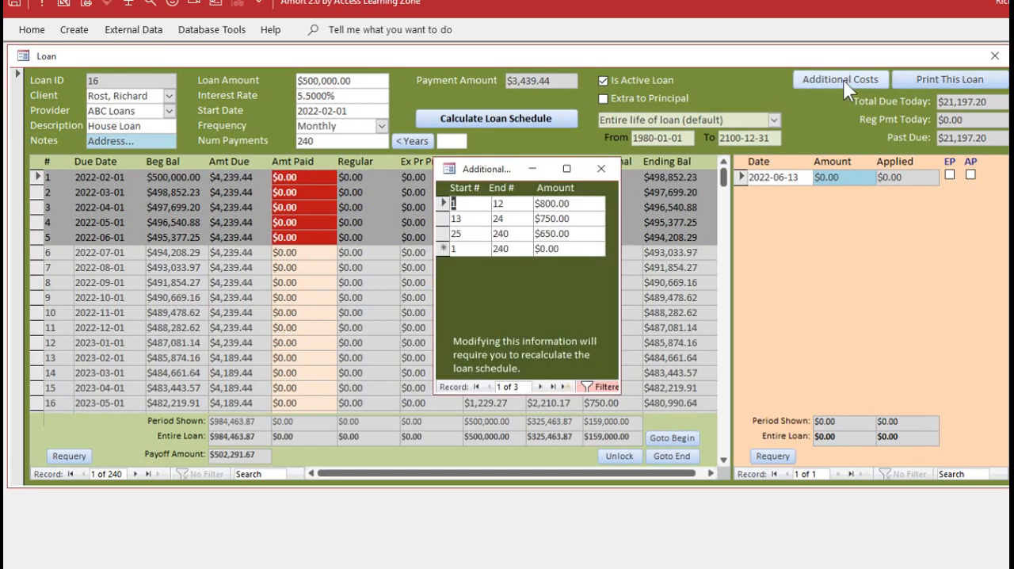
{"action": "left_click", "coordinate": [476, 234]}
{"action": "double_click", "coordinate": [515, 233]}
{"action": "type", "text": "36"}
{"action": "key", "text": "Tab"}
Add an additional cost of $400 for payments 37 through 240 and recalculate the loan schedule
{"action": "key", "text": "Tab"}
{"action": "type", "text": "37"}
{"action": "key", "text": "Tab"}
{"action": "key", "text": "Tab"}
{"action": "type", "text": "400"}
{"action": "key", "text": "Tab"}
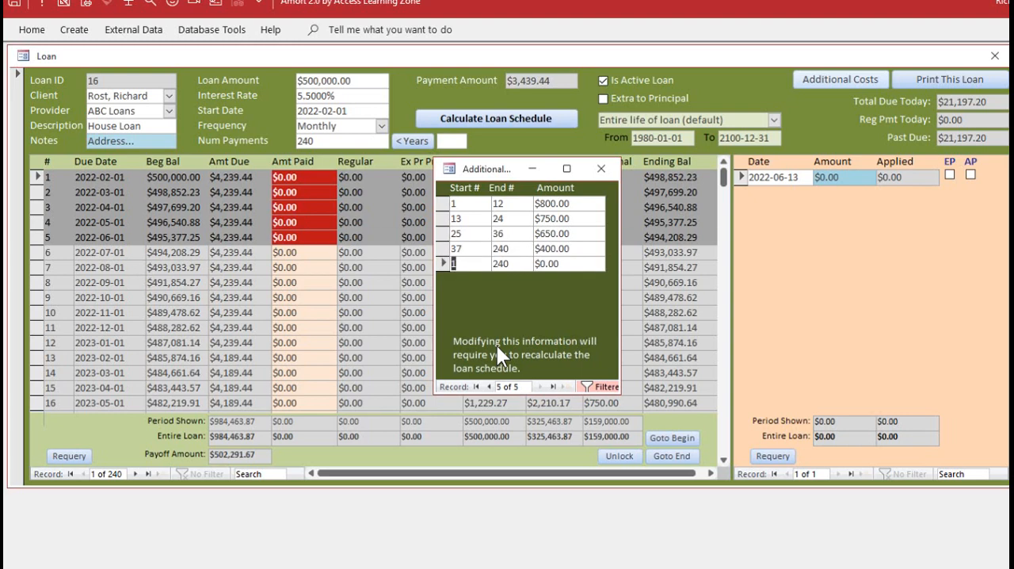
{"action": "left_click", "coordinate": [589, 167]}
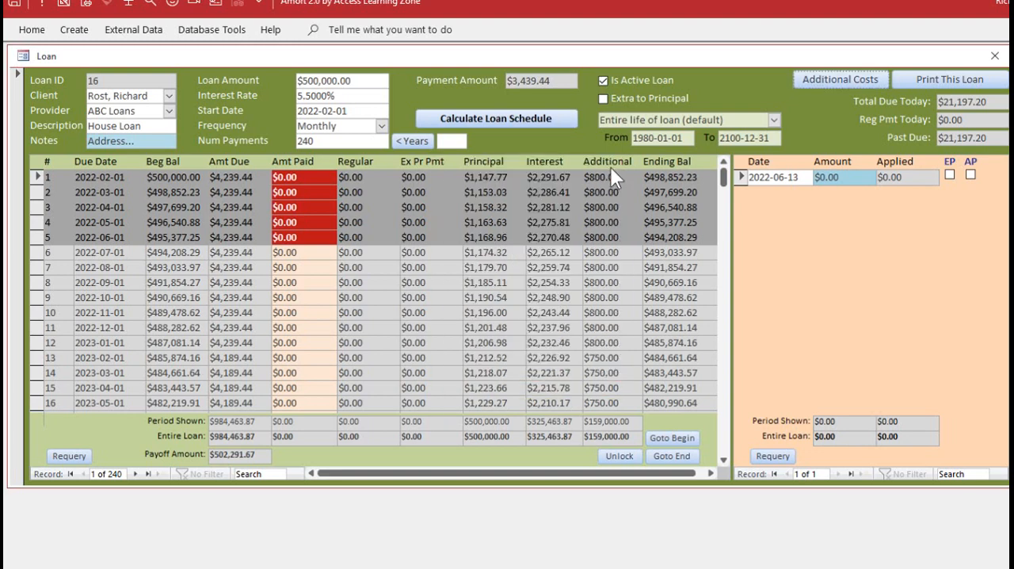
{"action": "left_click", "coordinate": [479, 119]}
Enter a $5,000 payment dated 2022-06-13 flagged as extra to principal and apply it to the loan
{"action": "left_click_drag", "start_coordinate": [838, 176], "coordinate": [775, 171]}
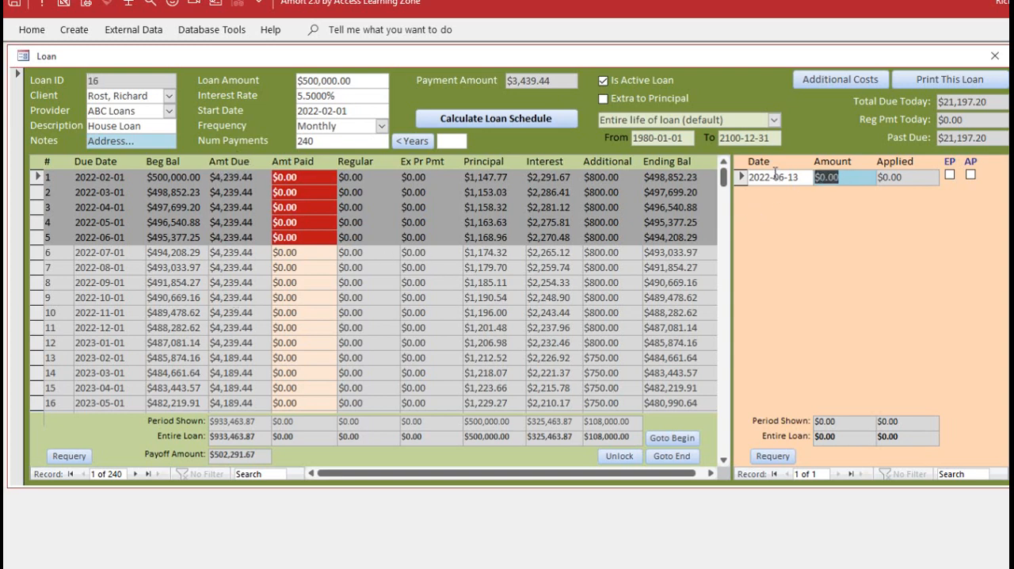
{"action": "type", "text": "5000"}
{"action": "key", "text": "Tab"}
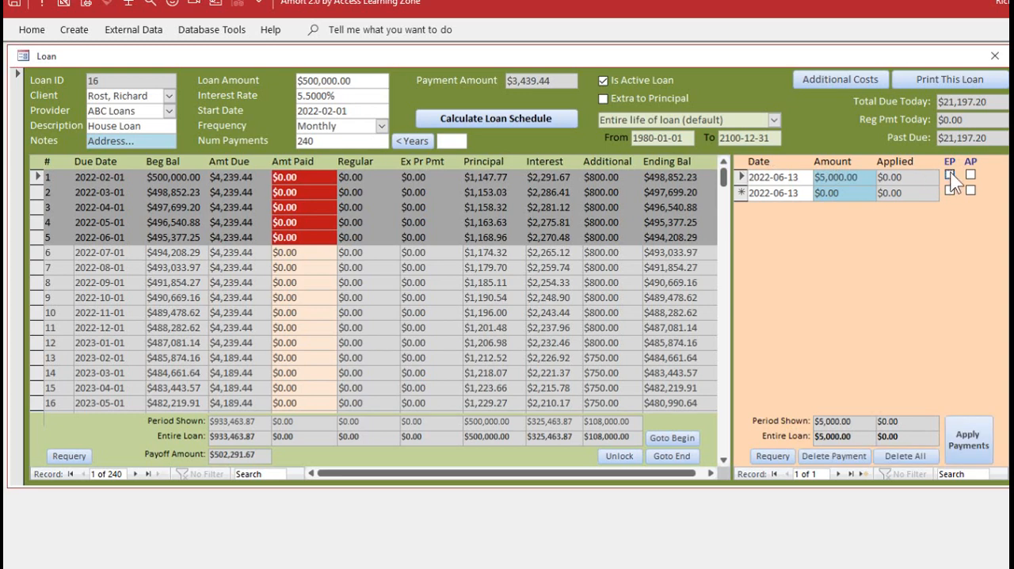
{"action": "left_click", "coordinate": [958, 442]}
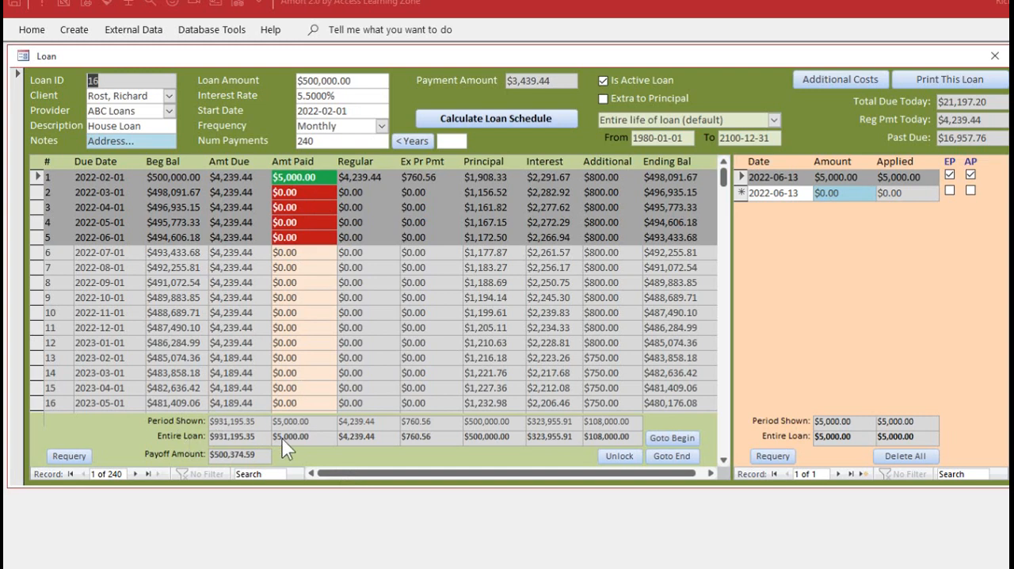
Limit the shown period to the current calendar year and change the year in its From and To dates to 2023
{"action": "left_click", "coordinate": [775, 120]}
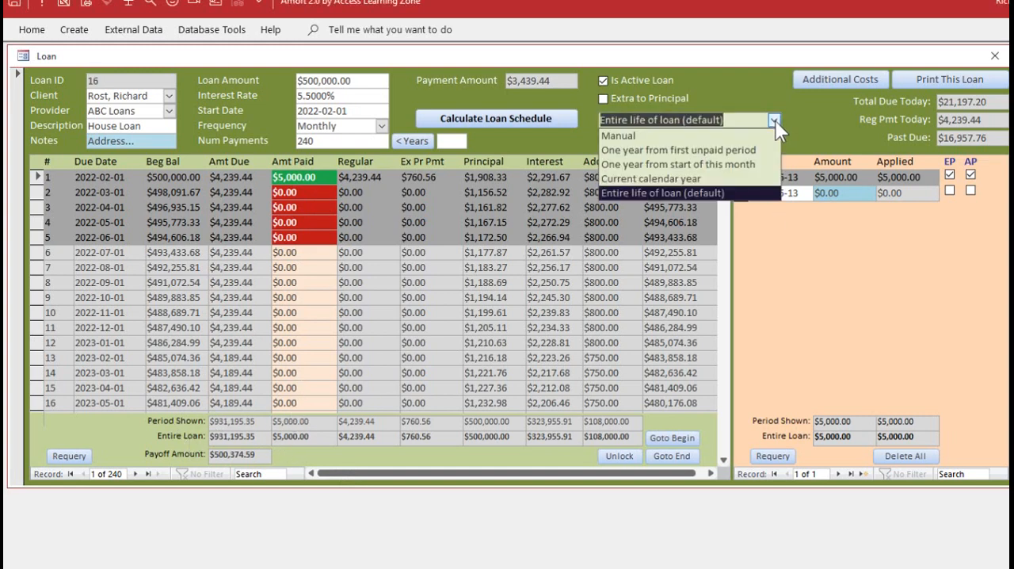
{"action": "left_click", "coordinate": [688, 180]}
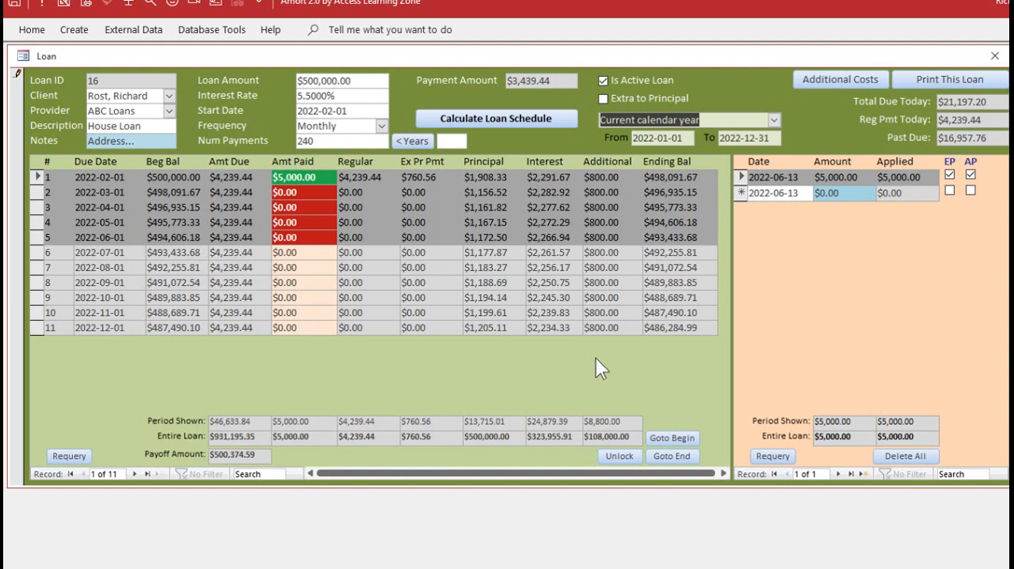
{"action": "left_click", "coordinate": [652, 138]}
{"action": "key", "text": "BackSpace"}
{"action": "type", "text": "3"}
{"action": "left_click", "coordinate": [733, 138]}
{"action": "key", "text": "BackSpace"}
{"action": "type", "text": "3"}
{"action": "left_click", "coordinate": [681, 183]}
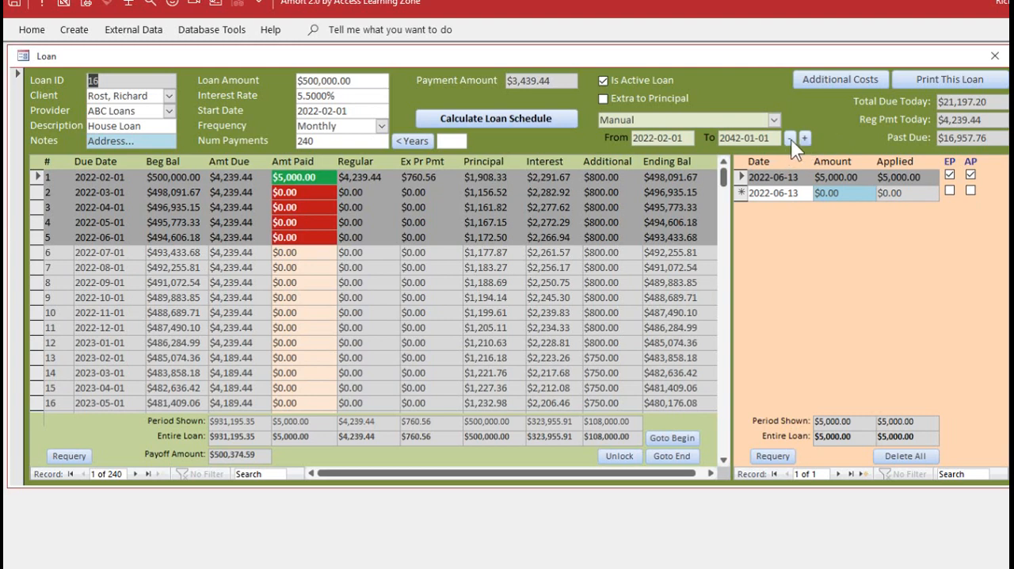
Show the current calendar year and move the shown period forward four years, to 2026-02-01 through 2027-02-01
{"action": "left_click", "coordinate": [774, 120]}
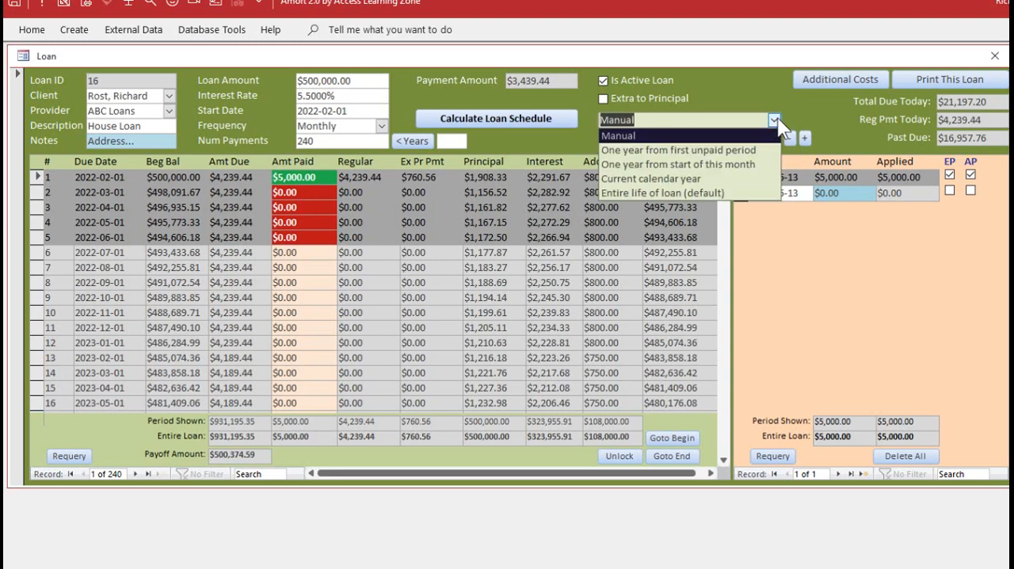
{"action": "left_click", "coordinate": [674, 178]}
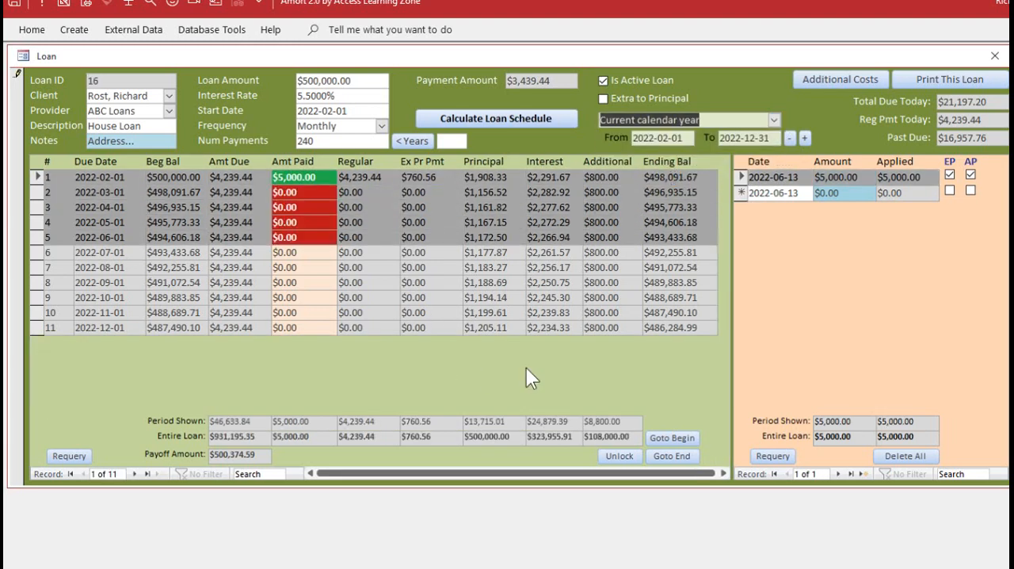
{"action": "left_click", "coordinate": [804, 138]}
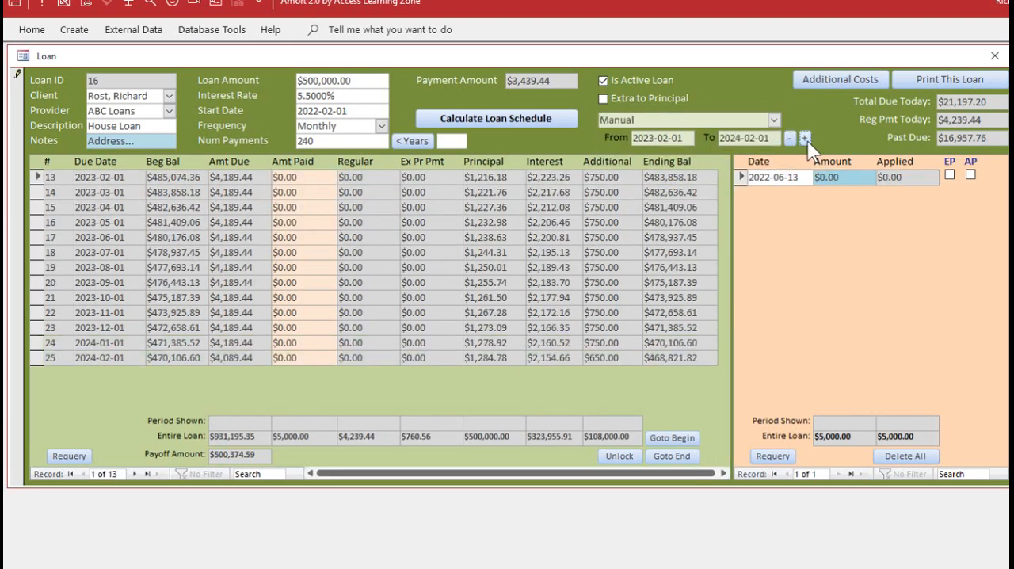
{"action": "left_click", "coordinate": [803, 138]}
{"action": "left_click", "coordinate": [804, 138]}
{"action": "left_click", "coordinate": [804, 137]}
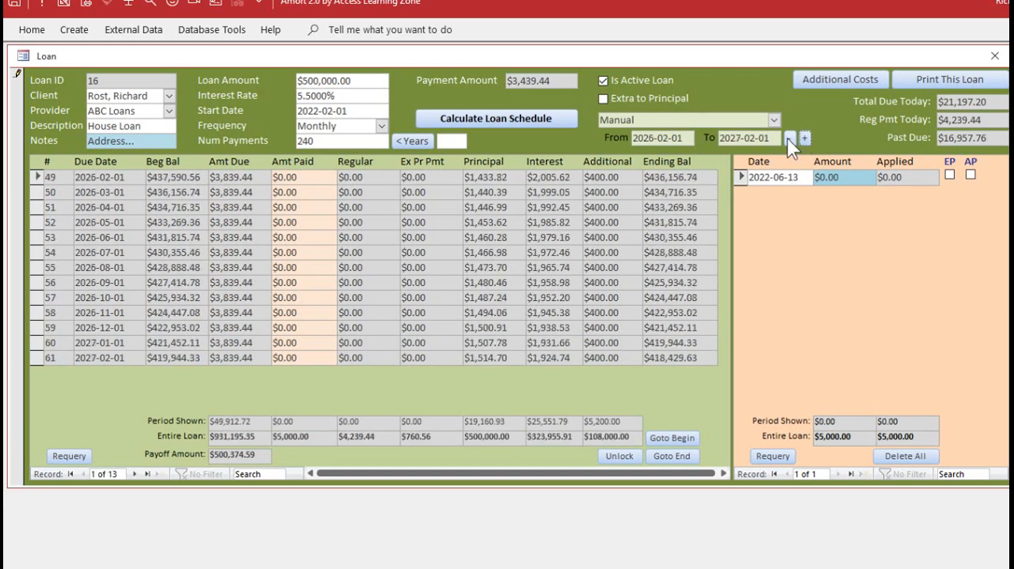
Move the shown period back four years and display the entire life of the loan
{"action": "left_click", "coordinate": [789, 139]}
{"action": "left_click", "coordinate": [790, 139]}
{"action": "left_click", "coordinate": [790, 139]}
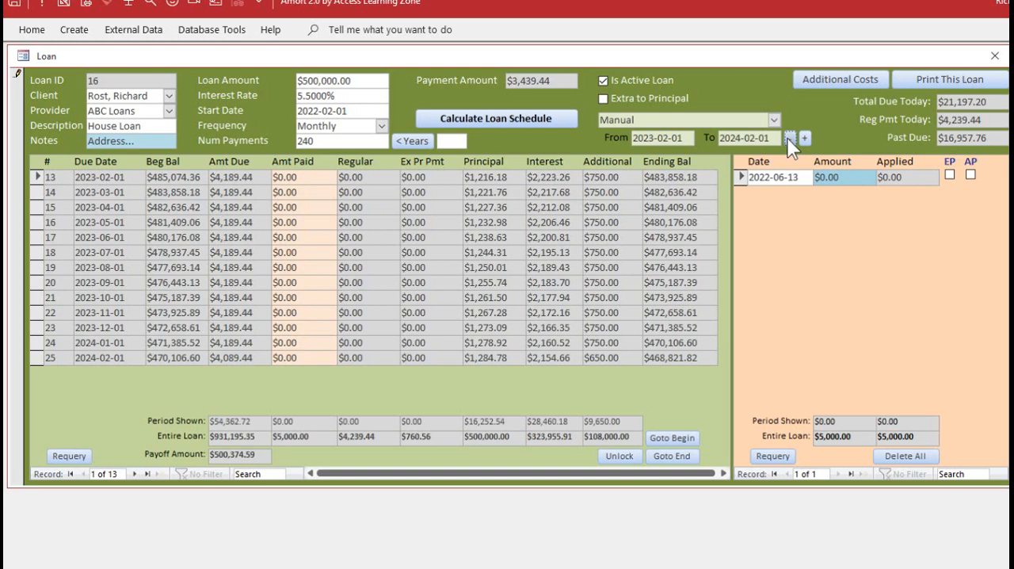
{"action": "left_click", "coordinate": [789, 140]}
{"action": "left_click", "coordinate": [774, 120]}
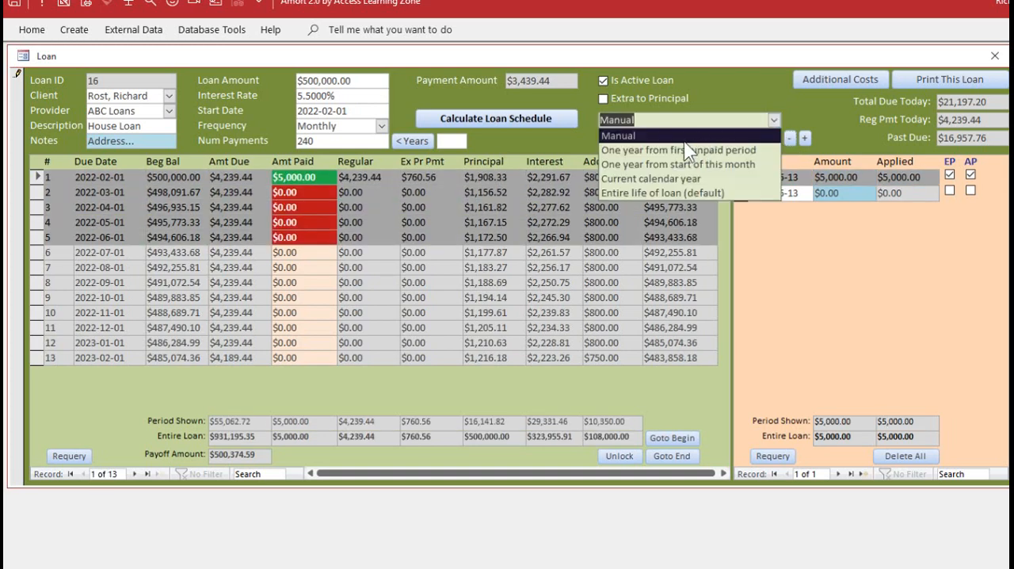
{"action": "left_click", "coordinate": [652, 193]}
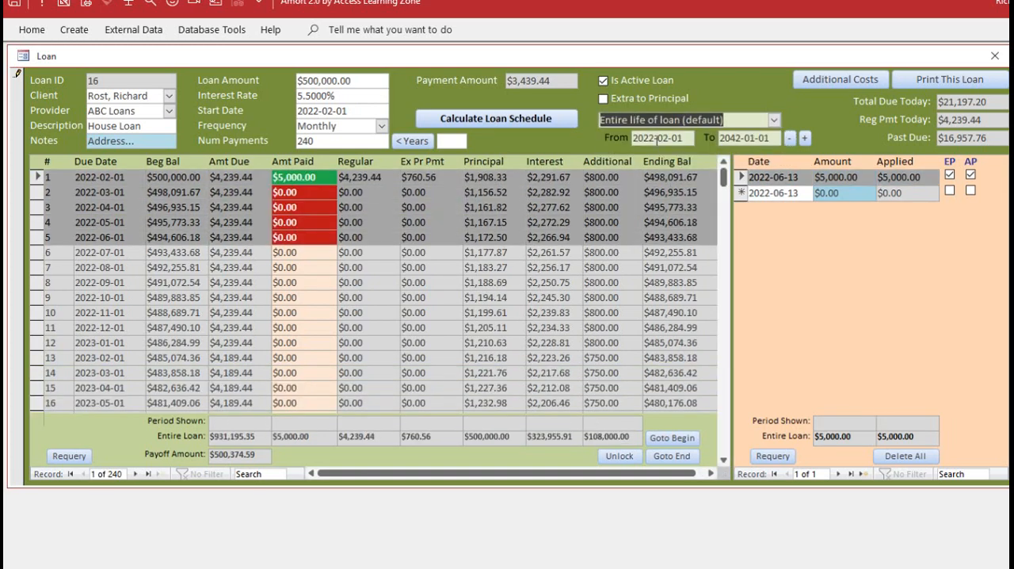
Show one year from the first unpaid period moved forward two years, and return to the entire life of the loan
{"action": "left_click", "coordinate": [776, 121]}
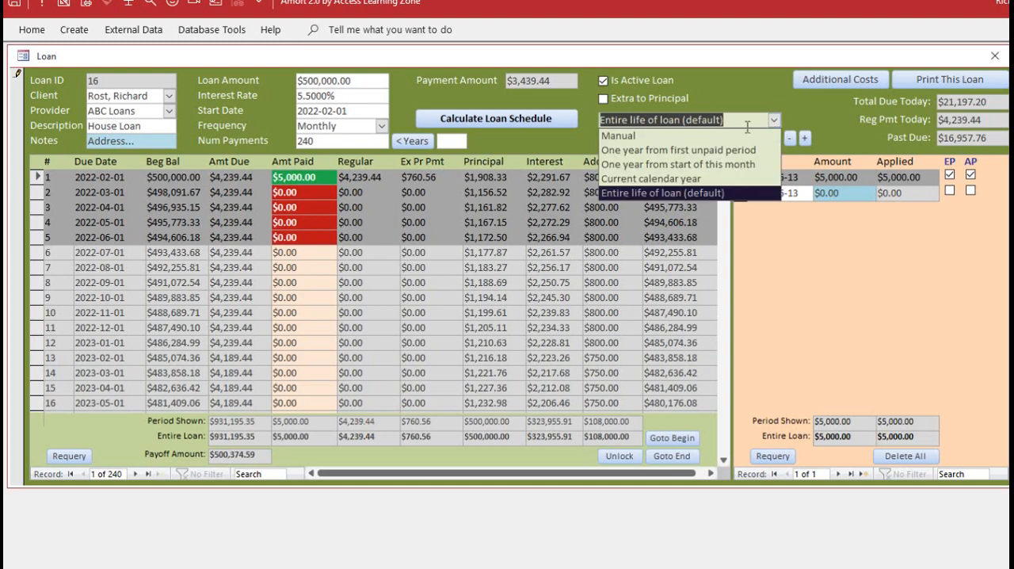
{"action": "left_click", "coordinate": [671, 154]}
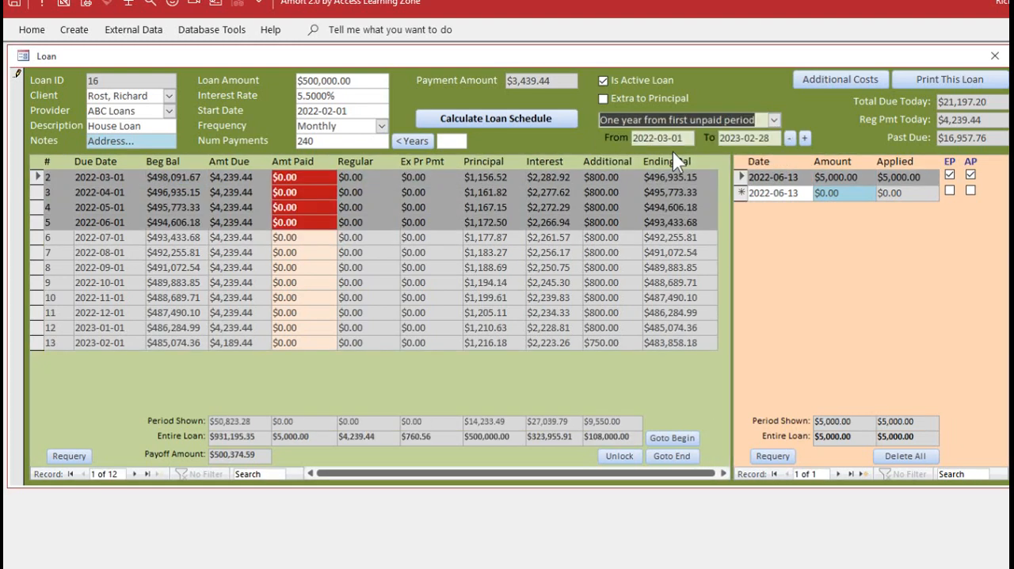
{"action": "left_click", "coordinate": [803, 137]}
{"action": "left_click", "coordinate": [803, 137]}
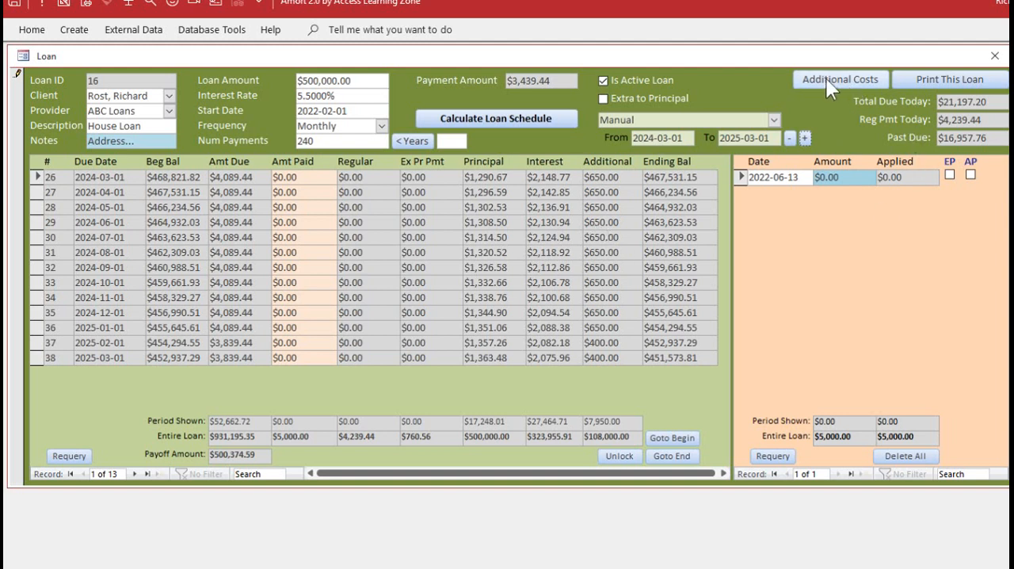
{"action": "left_click", "coordinate": [773, 119]}
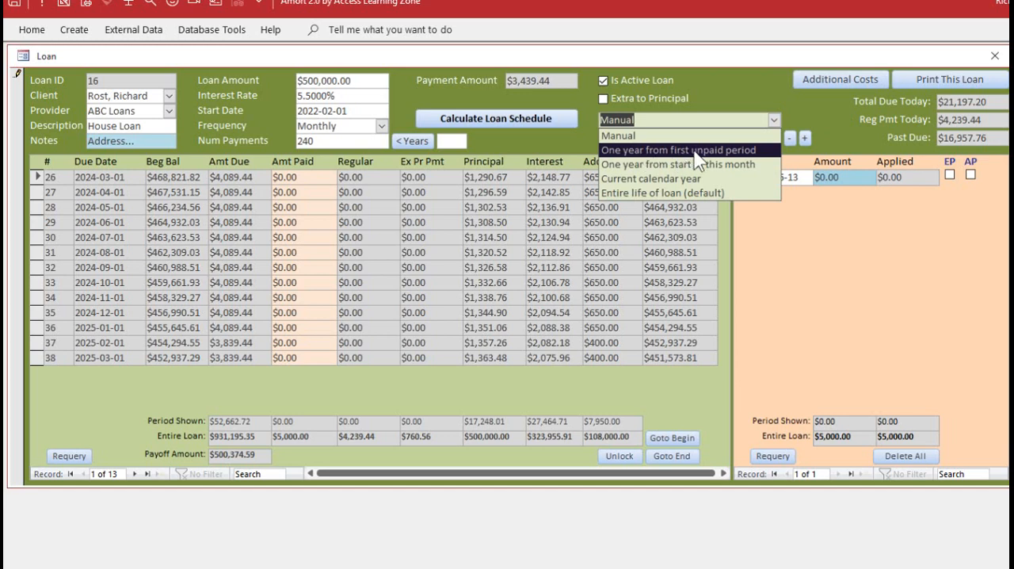
{"action": "left_click", "coordinate": [686, 192]}
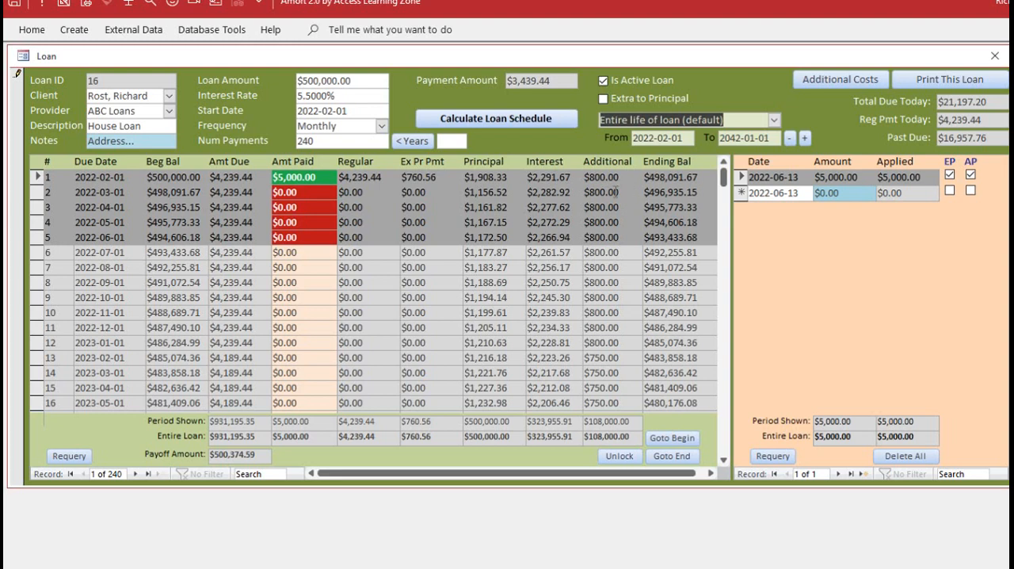
Change the $800 additional cost that starts at payment 1 so that it also ends at payment 1
{"action": "left_click", "coordinate": [840, 79]}
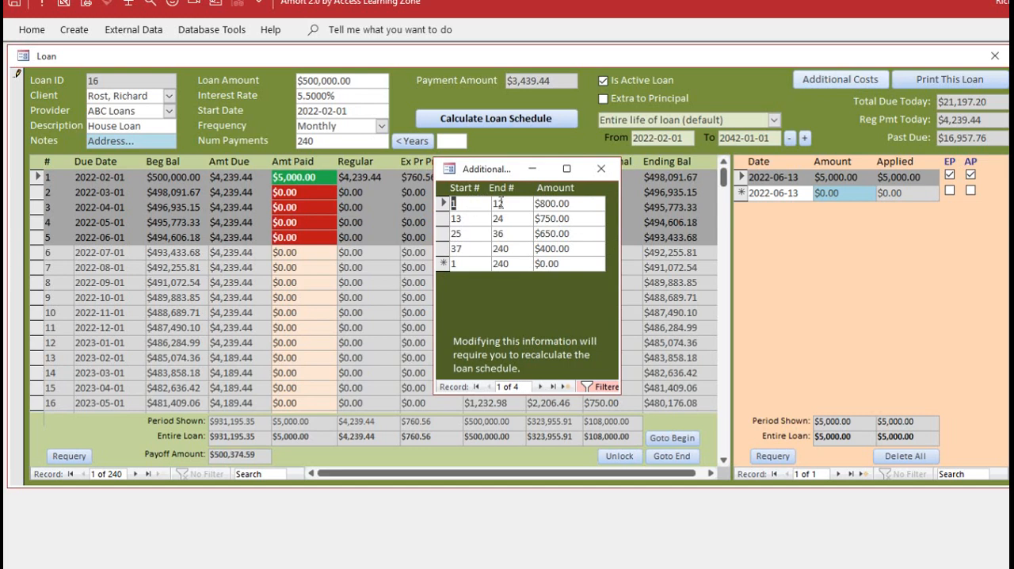
{"action": "key", "text": "Tab"}
{"action": "type", "text": "1"}
Add an additional cost of $850 for payments 2 through 5
{"action": "left_click", "coordinate": [460, 264]}
{"action": "type", "text": "2"}
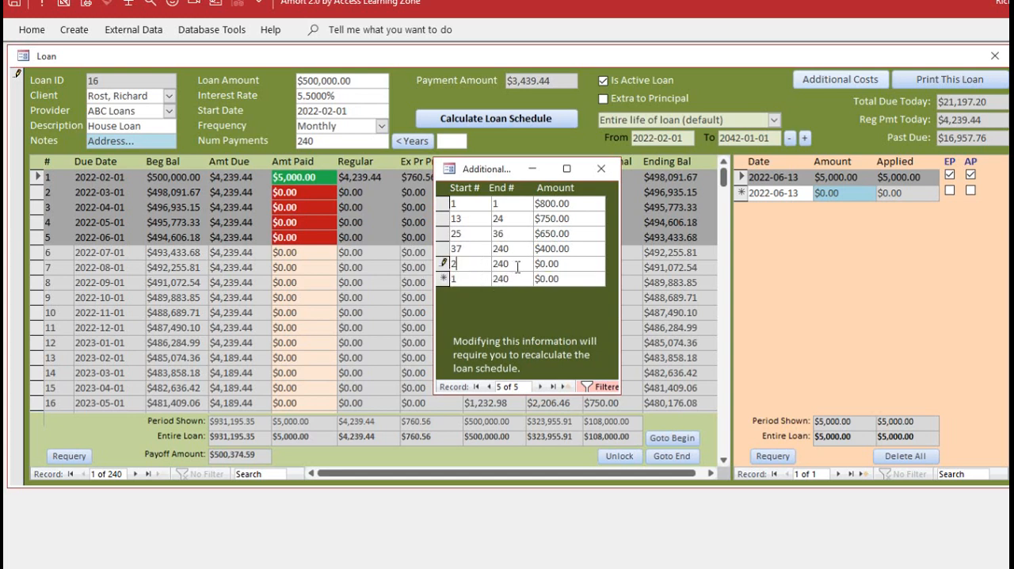
{"action": "key", "text": "Tab"}
{"action": "type", "text": "5"}
{"action": "key", "text": "Tab"}
{"action": "type", "text": "850"}
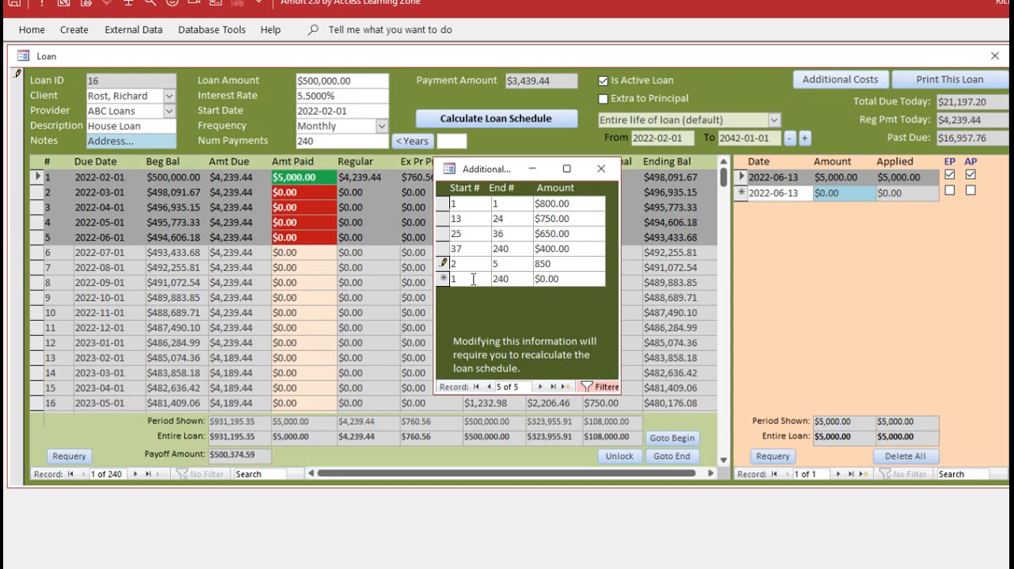
Add an additional cost of $800 for payments 6 through 12
{"action": "key", "text": "Tab"}
{"action": "type", "text": "6"}
{"action": "key", "text": "Tab"}
{"action": "type", "text": "12"}
{"action": "key", "text": "Tab"}
{"action": "type", "text": "800"}
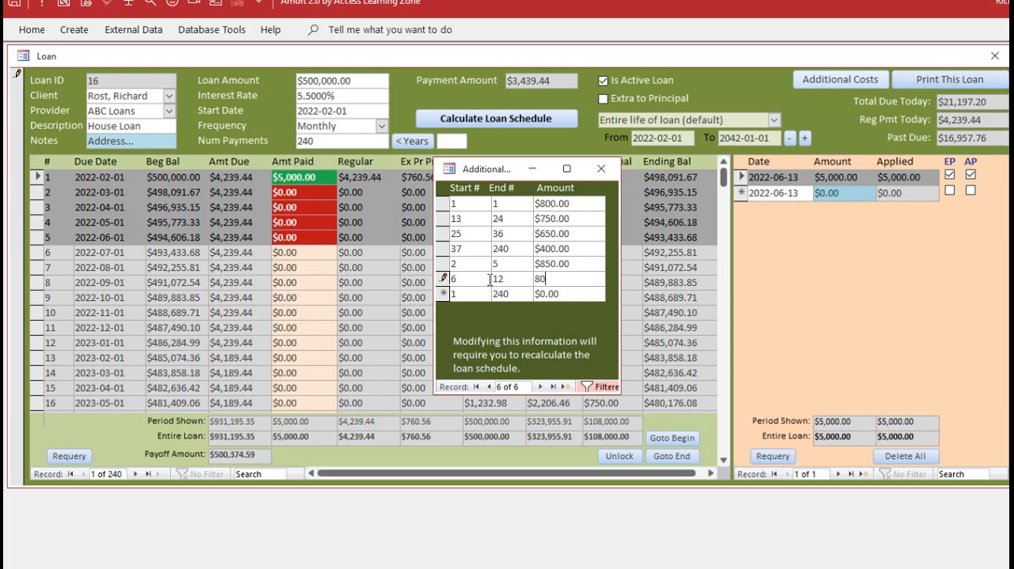
{"action": "key", "text": "Down"}
Sort the additional costs by start payment number from smallest to largest
{"action": "left_click", "coordinate": [467, 221]}
{"action": "right_click", "coordinate": [469, 222]}
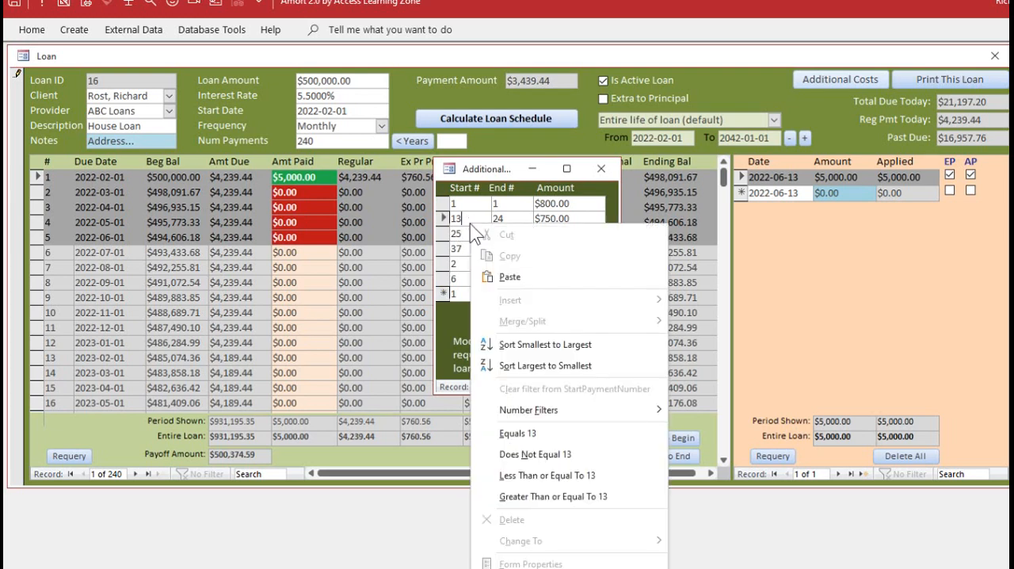
{"action": "left_click", "coordinate": [517, 342]}
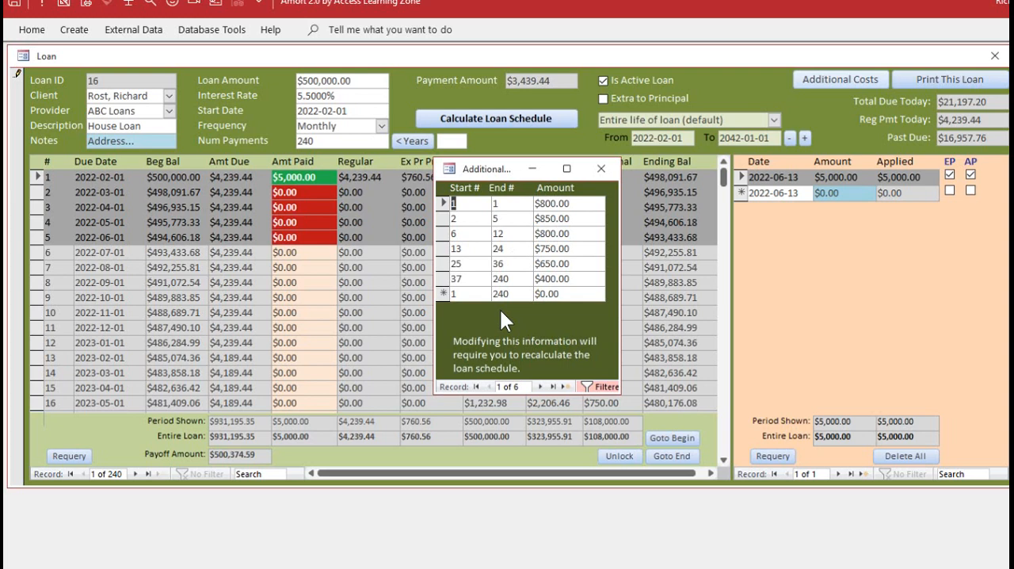
Recalculate the loan schedule with the revised additional costs and reapply the $5,000 payment
{"action": "left_click", "coordinate": [600, 167]}
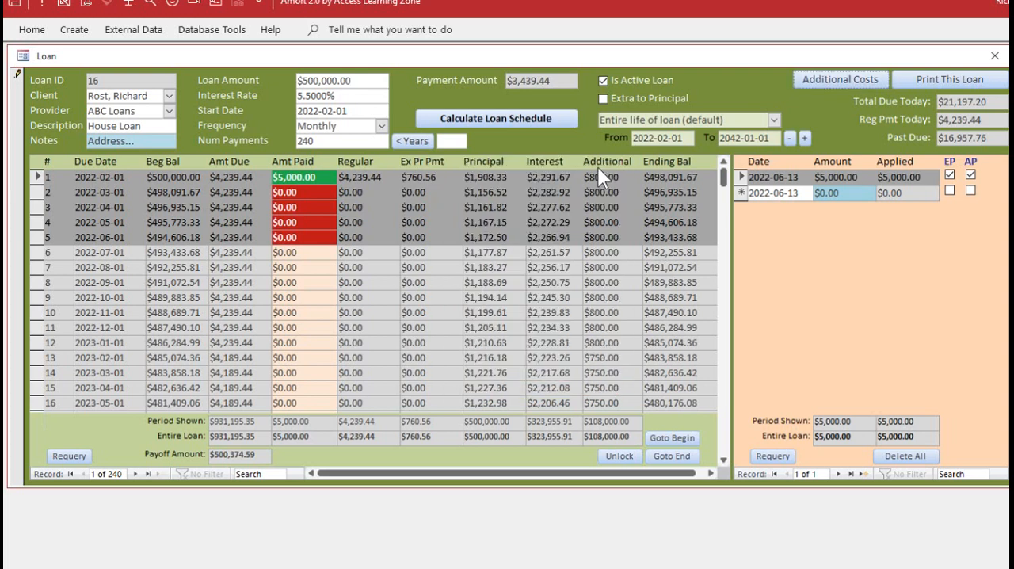
{"action": "left_click", "coordinate": [505, 117]}
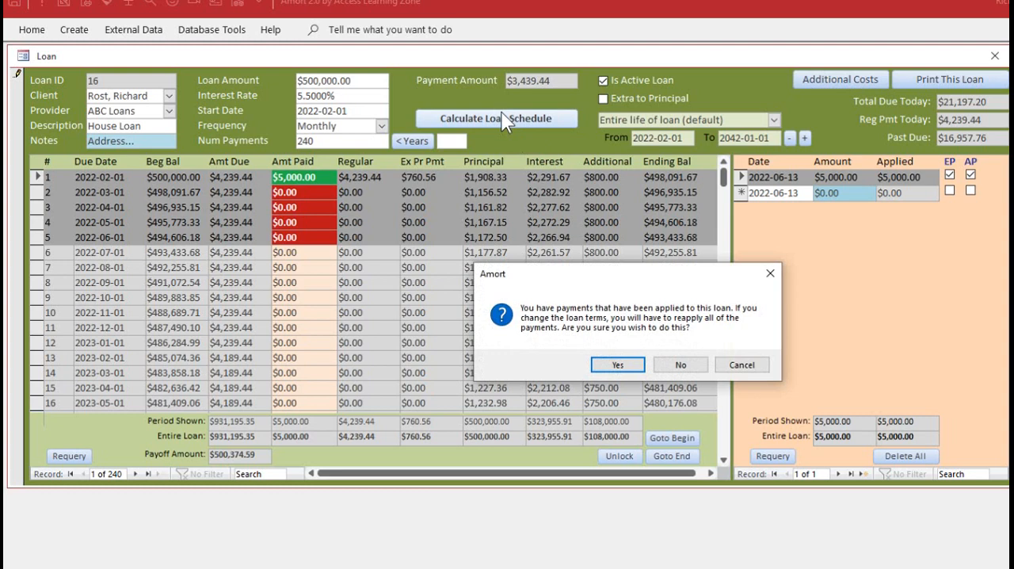
{"action": "left_click", "coordinate": [619, 369]}
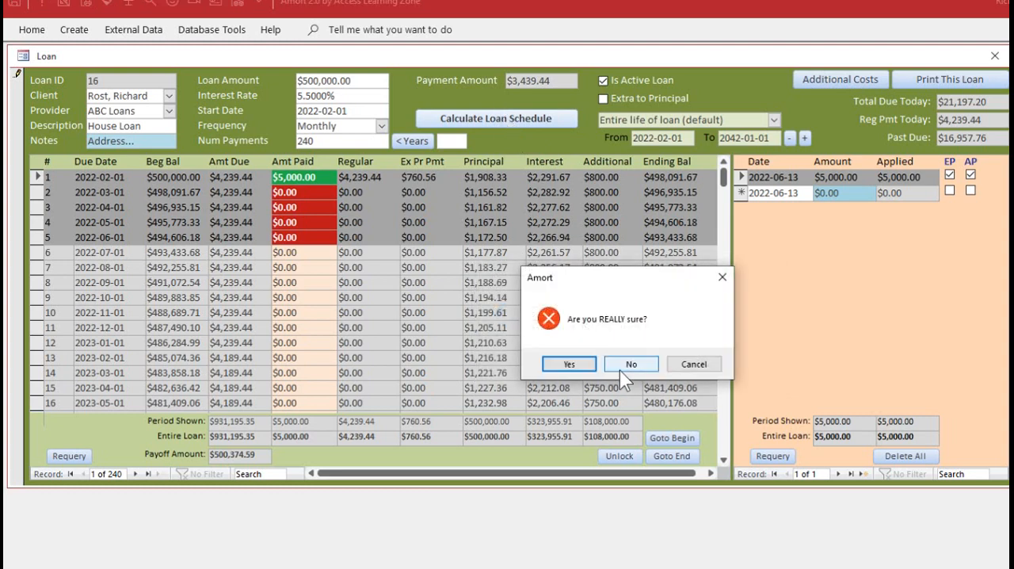
{"action": "left_click", "coordinate": [572, 367]}
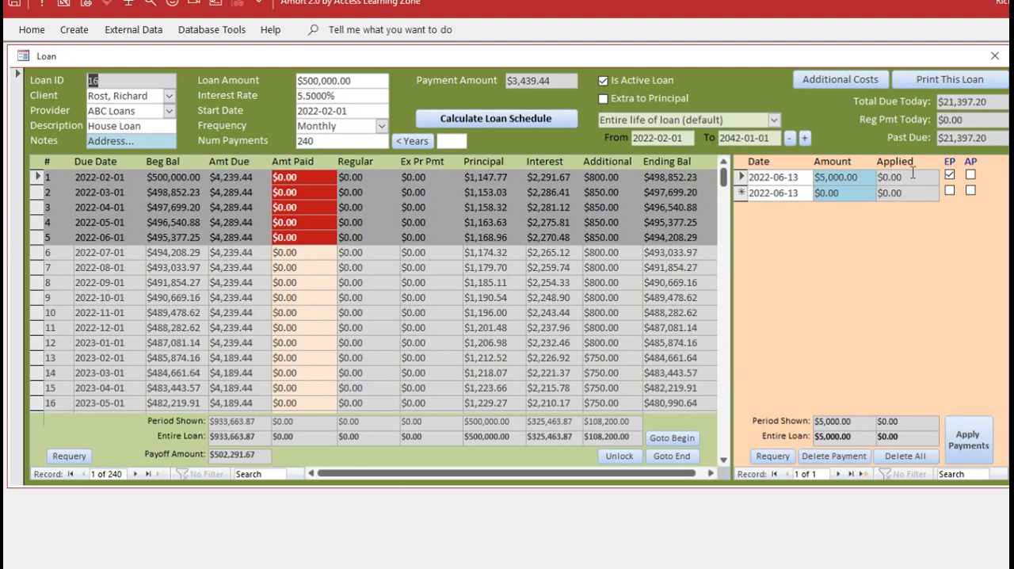
{"action": "left_click", "coordinate": [972, 439]}
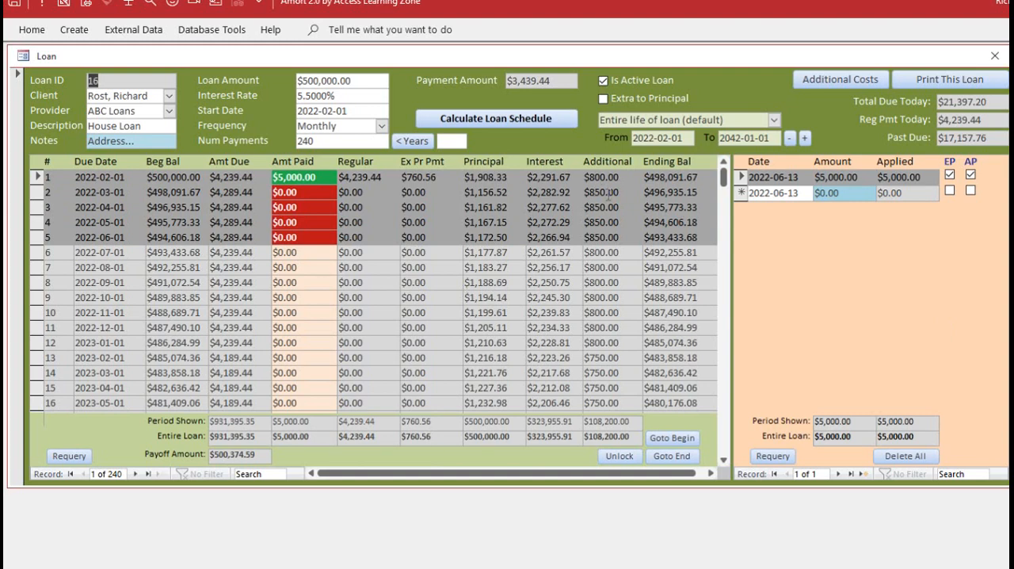
Enter a $6,000 payment dated 2022-06-13 without the extra-to-principal option and apply it to the loan
{"action": "left_click", "coordinate": [855, 192]}
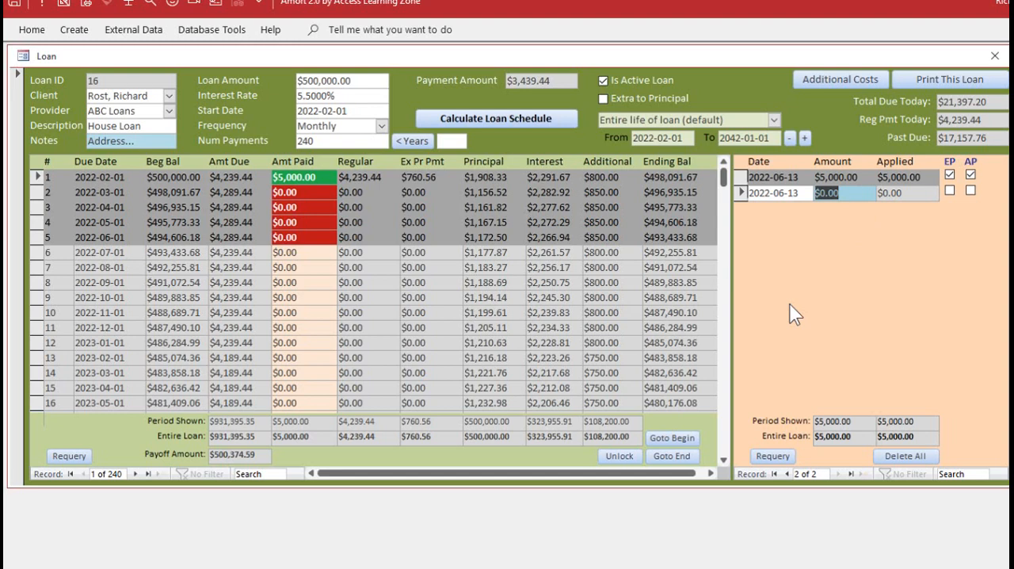
{"action": "type", "text": "6000"}
{"action": "key", "text": "Tab"}
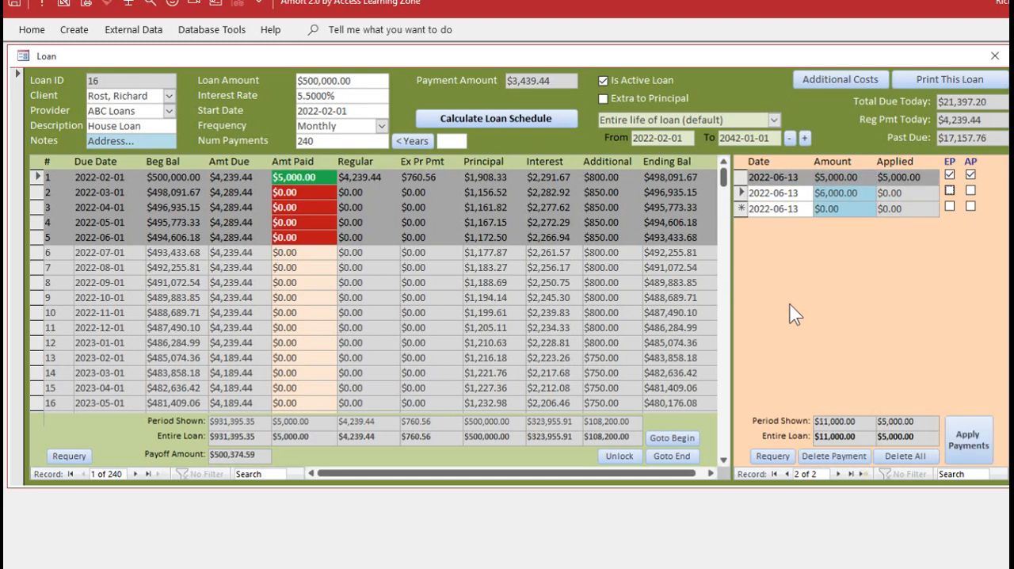
{"action": "left_click", "coordinate": [968, 440]}
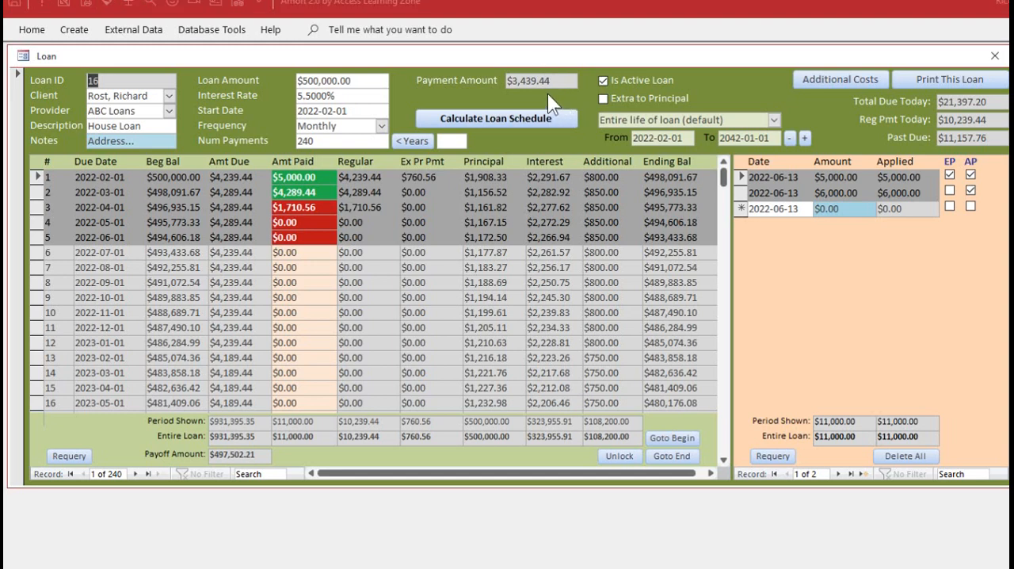
Preview the printable report for this loan, view its first page and the payment history on its last page, and close it
{"action": "left_click", "coordinate": [946, 79]}
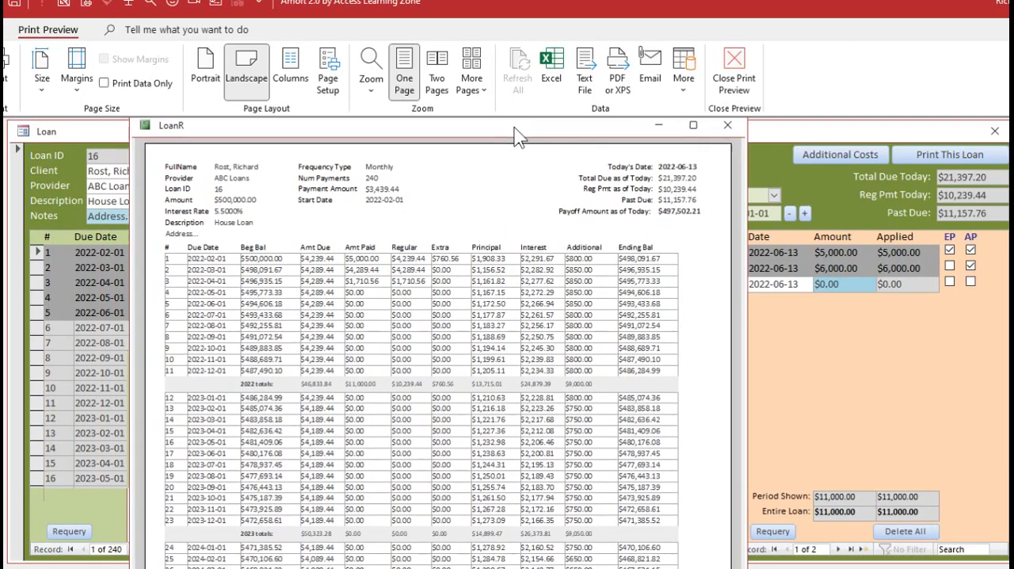
{"action": "left_click_drag", "start_coordinate": [515, 129], "coordinate": [529, 127]}
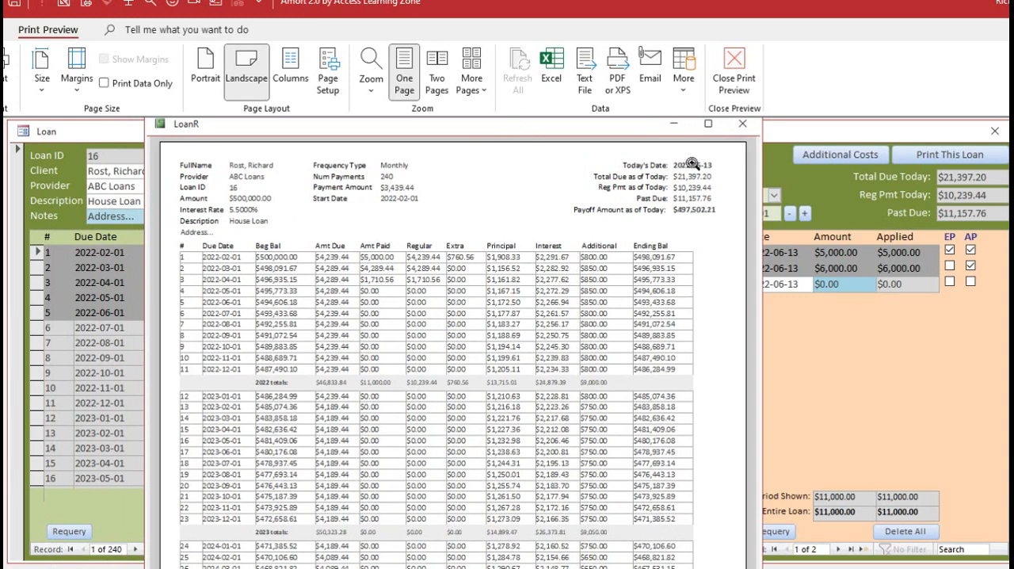
{"action": "left_click", "coordinate": [452, 324]}
{"action": "left_click", "coordinate": [452, 324]}
{"action": "left_click_drag", "start_coordinate": [408, 568], "coordinate": [407, 555]}
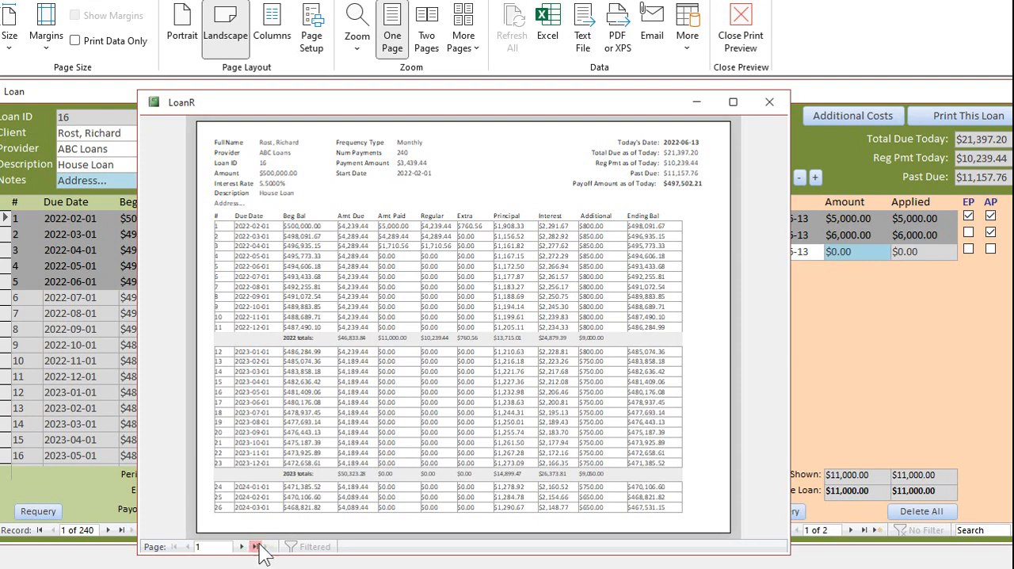
{"action": "left_click", "coordinate": [256, 545]}
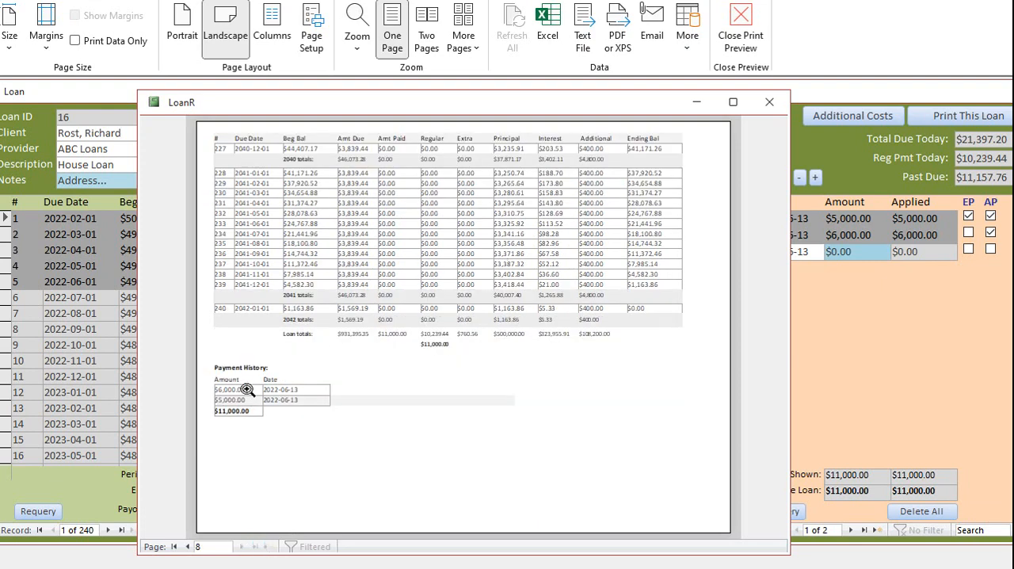
{"action": "left_click", "coordinate": [769, 102]}
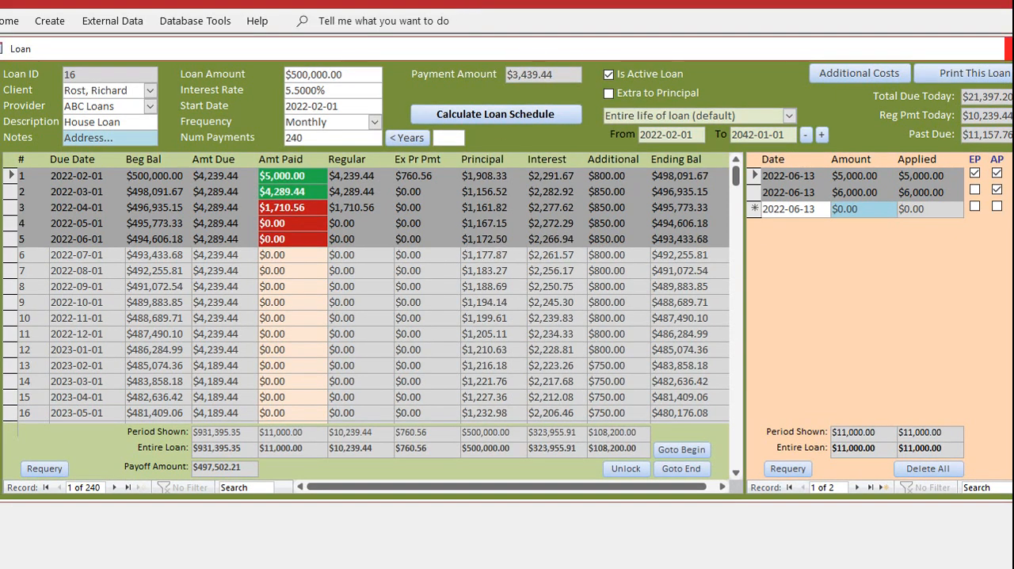
Close the loan form and reopen the House Loan from the client's list of active loans
{"action": "left_click", "coordinate": [1008, 48]}
{"action": "left_click_drag", "start_coordinate": [275, 131], "coordinate": [493, 134]}
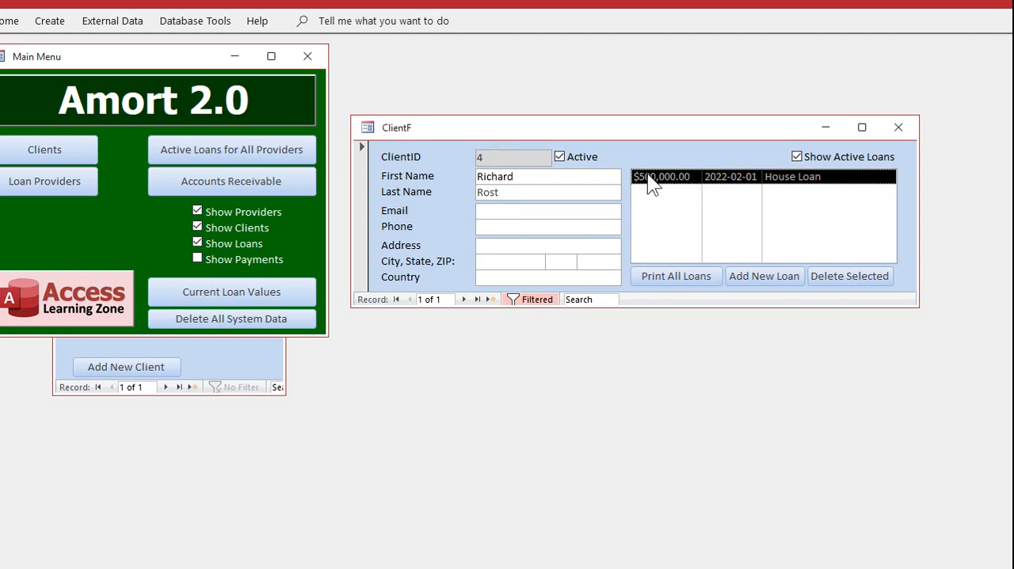
{"action": "double_click", "coordinate": [734, 179]}
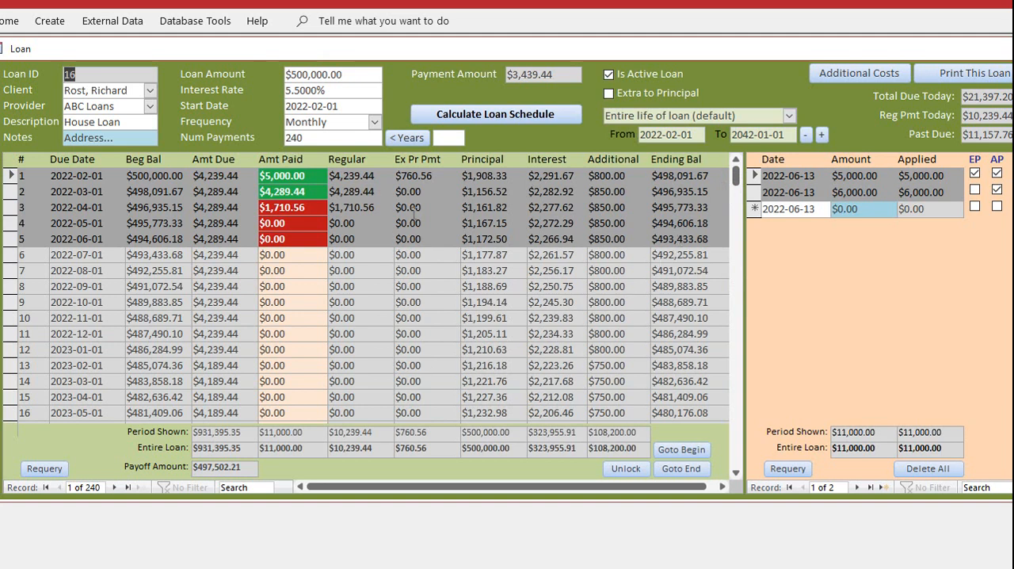
{"action": "left_click_drag", "start_coordinate": [880, 46], "coordinate": [849, 44]}
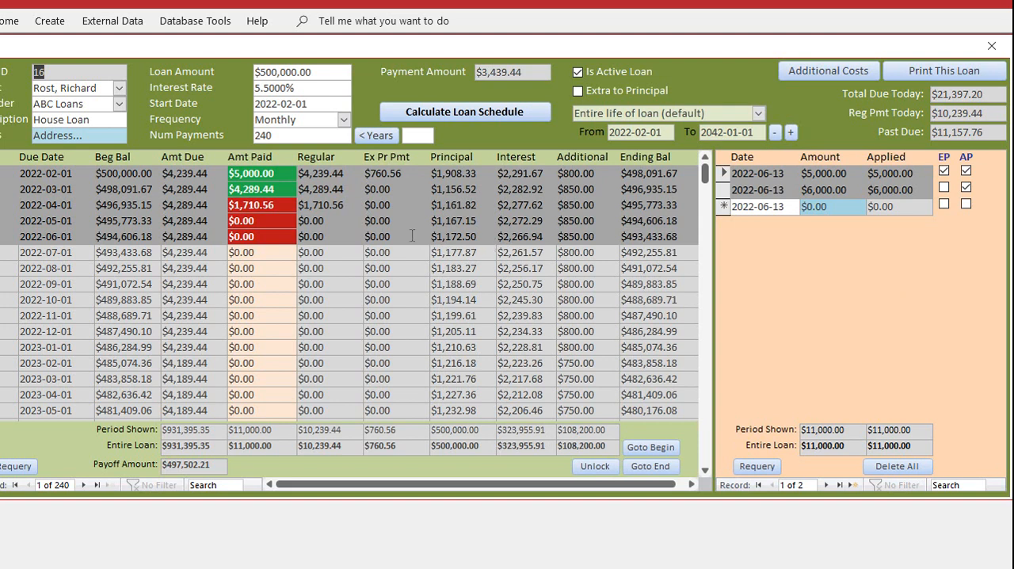
{"action": "left_click_drag", "start_coordinate": [484, 51], "coordinate": [497, 47]}
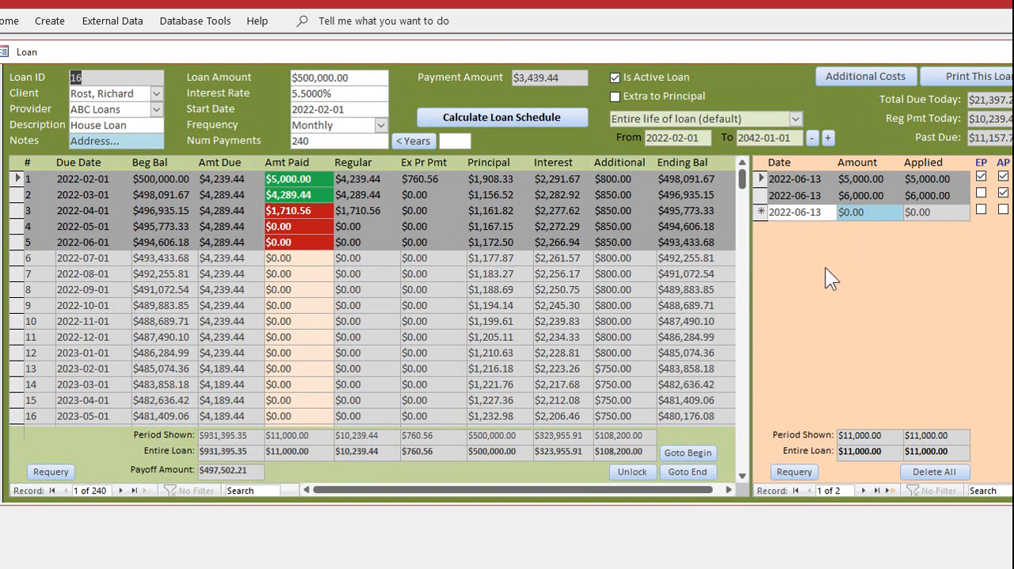
Fill in and apply two payments dated 2022-06-13 that cover the outstanding amounts, first $10,397.20 and then $760.56
{"action": "double_click", "coordinate": [874, 211]}
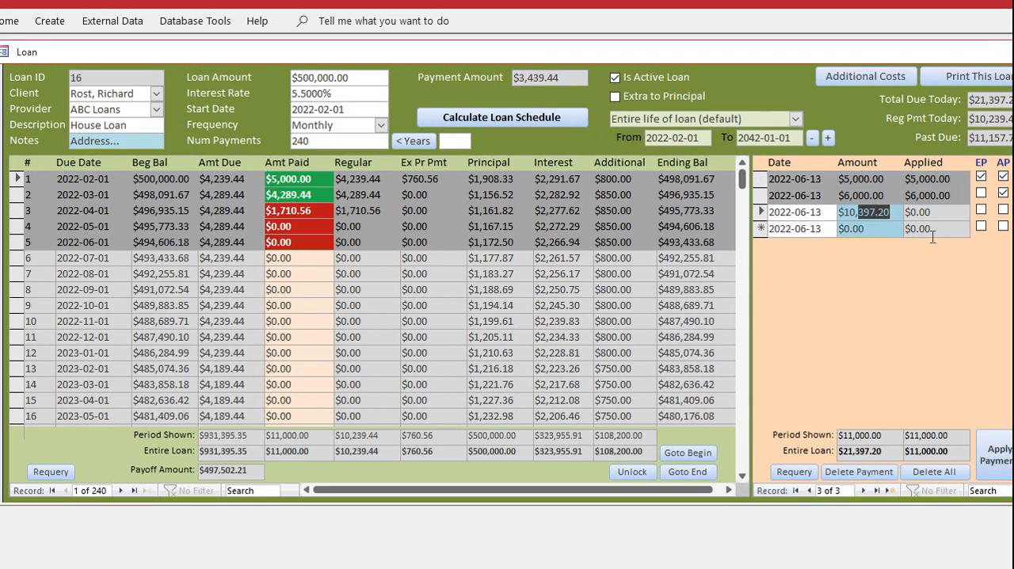
{"action": "left_click", "coordinate": [994, 449]}
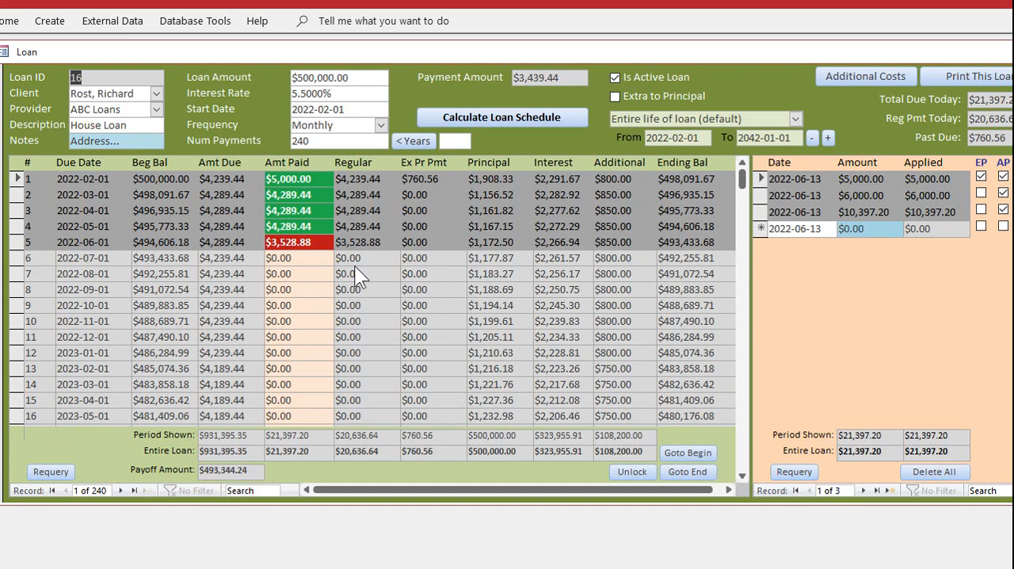
{"action": "double_click", "coordinate": [872, 229]}
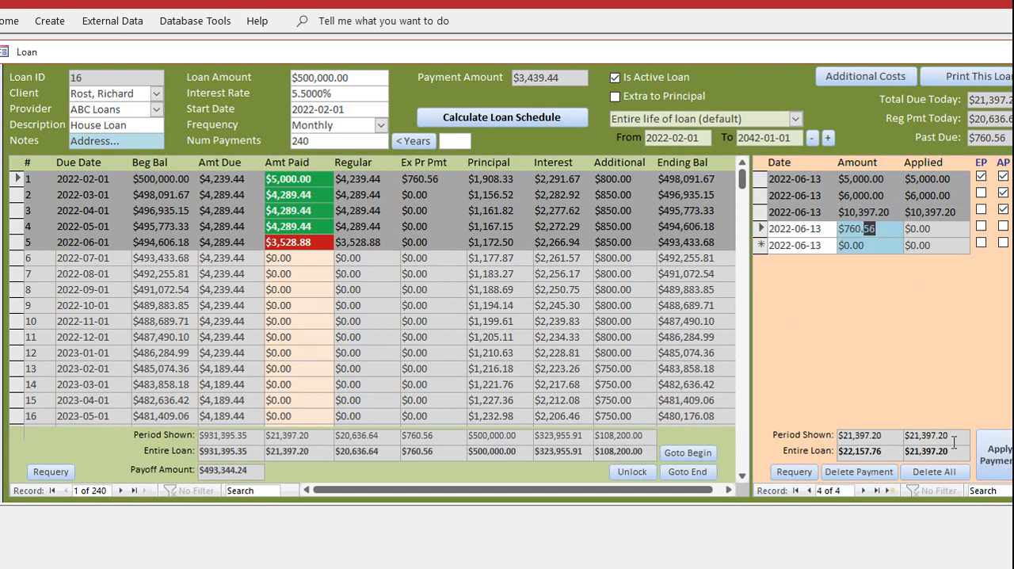
{"action": "left_click", "coordinate": [993, 464]}
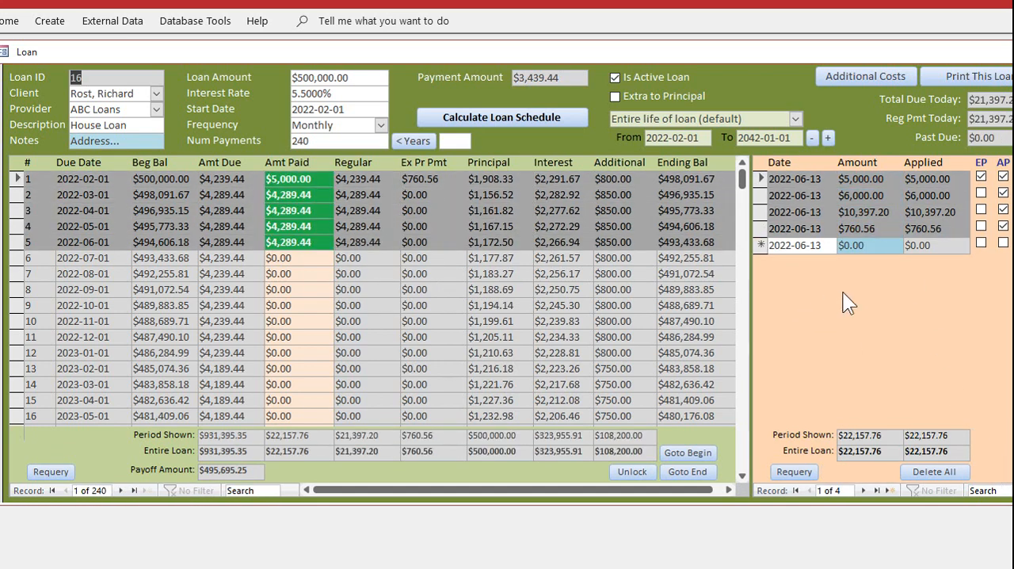
Enter a $10,000 payment dated 2022-06-13 in a new payment row and review the loan's additional costs
{"action": "left_click", "coordinate": [317, 258]}
{"action": "left_click", "coordinate": [852, 245]}
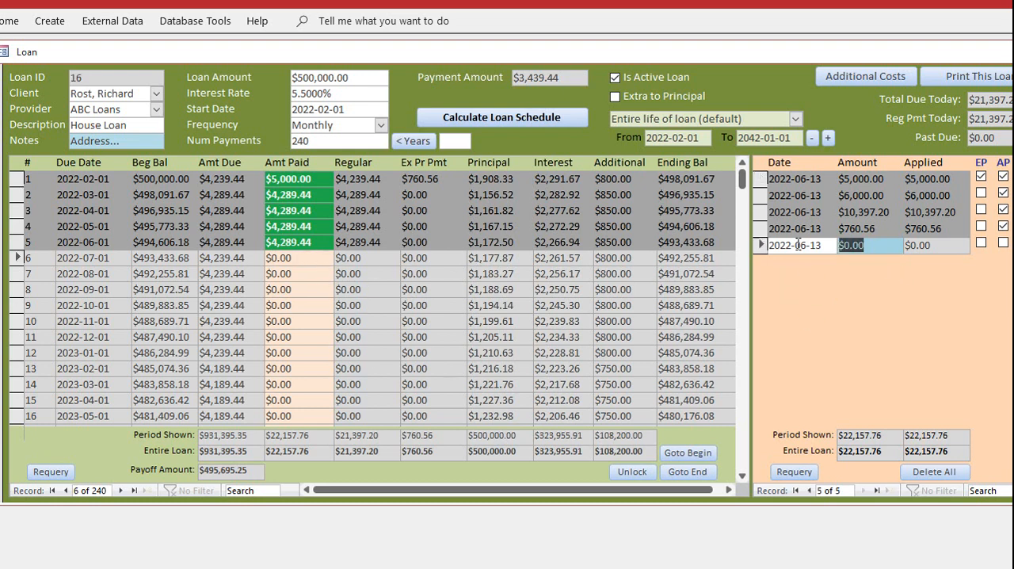
{"action": "type", "text": "10000"}
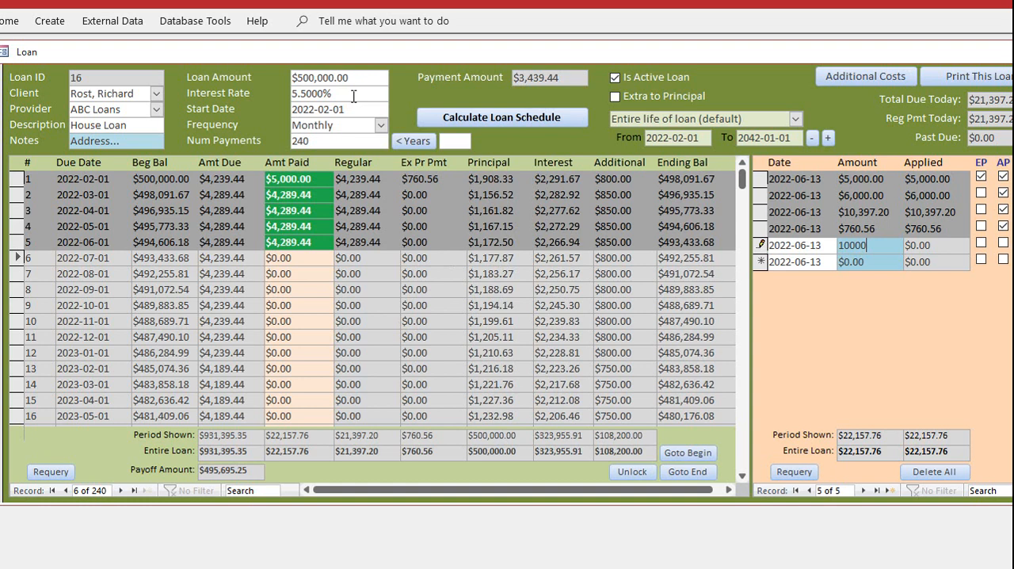
{"action": "left_click", "coordinate": [867, 76]}
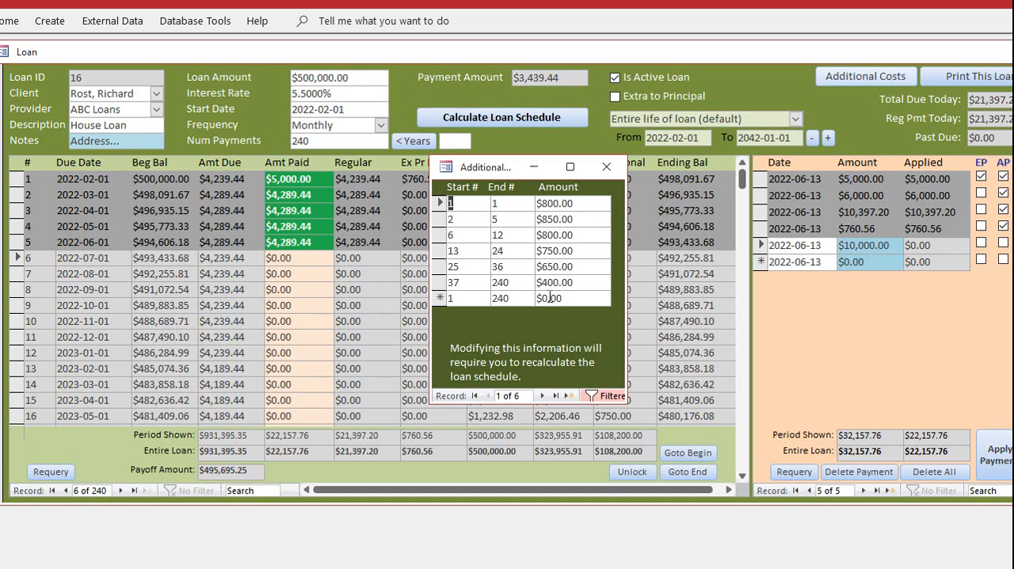
{"action": "left_click", "coordinate": [607, 165]}
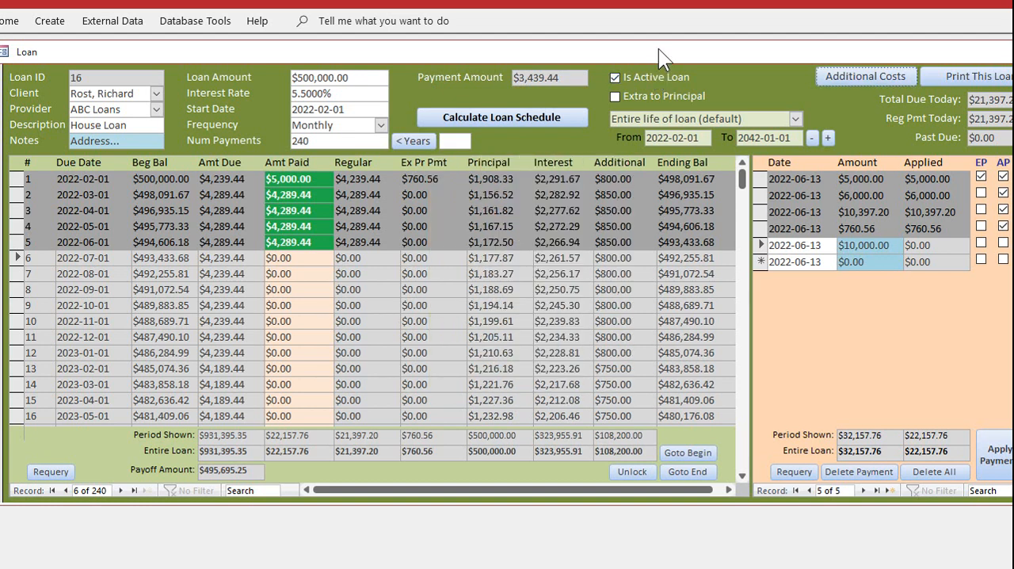